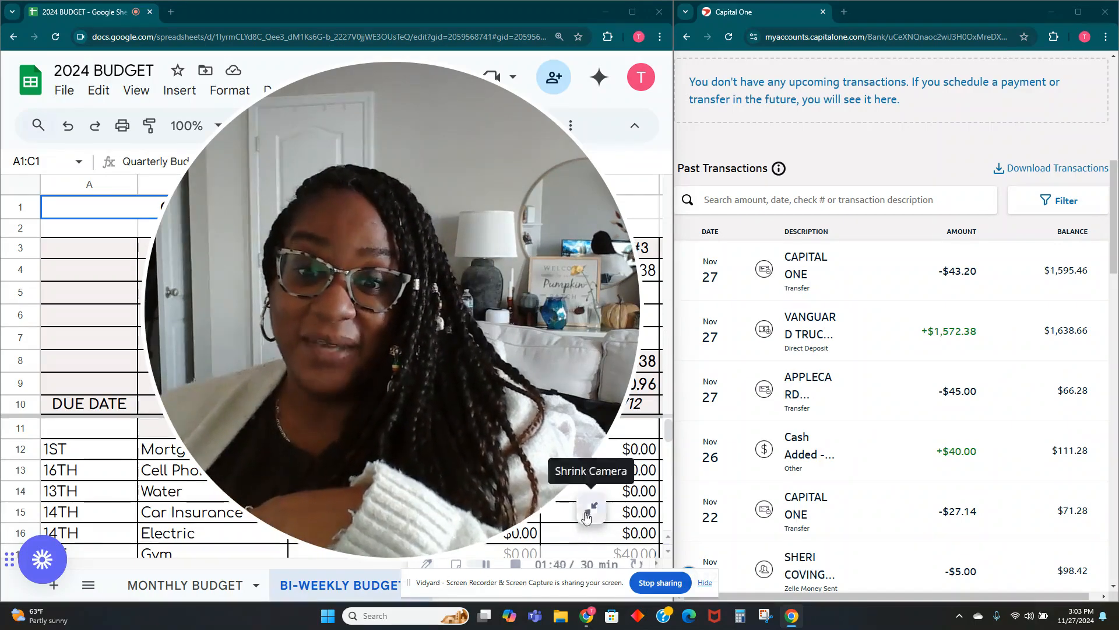
left_click(591, 509)
left_click_drag(107, 425, 68, 87)
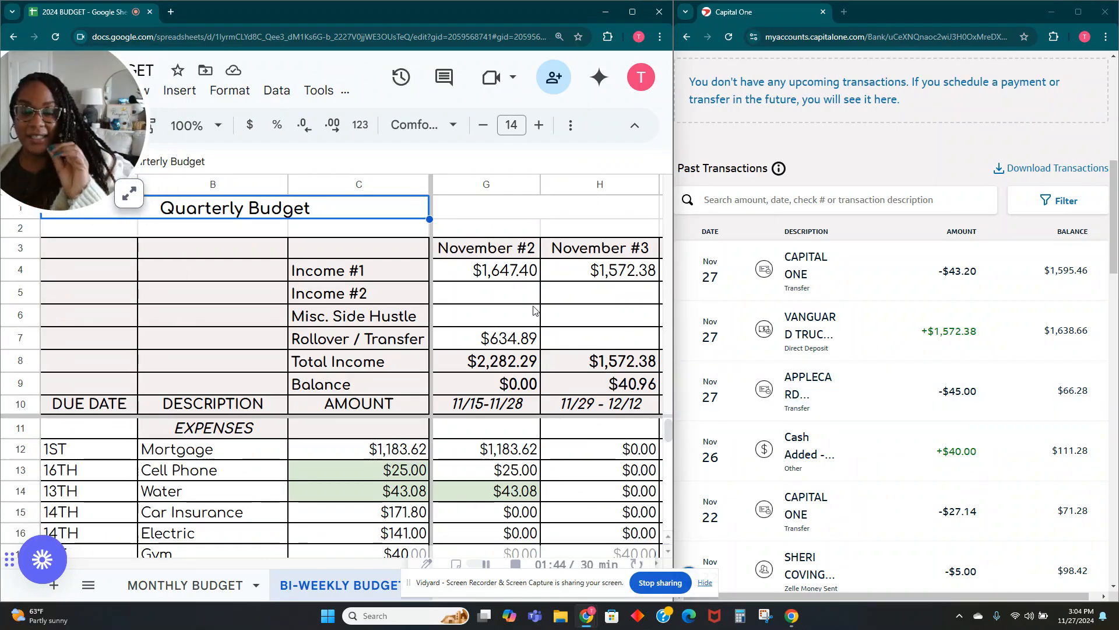
left_click(490, 186)
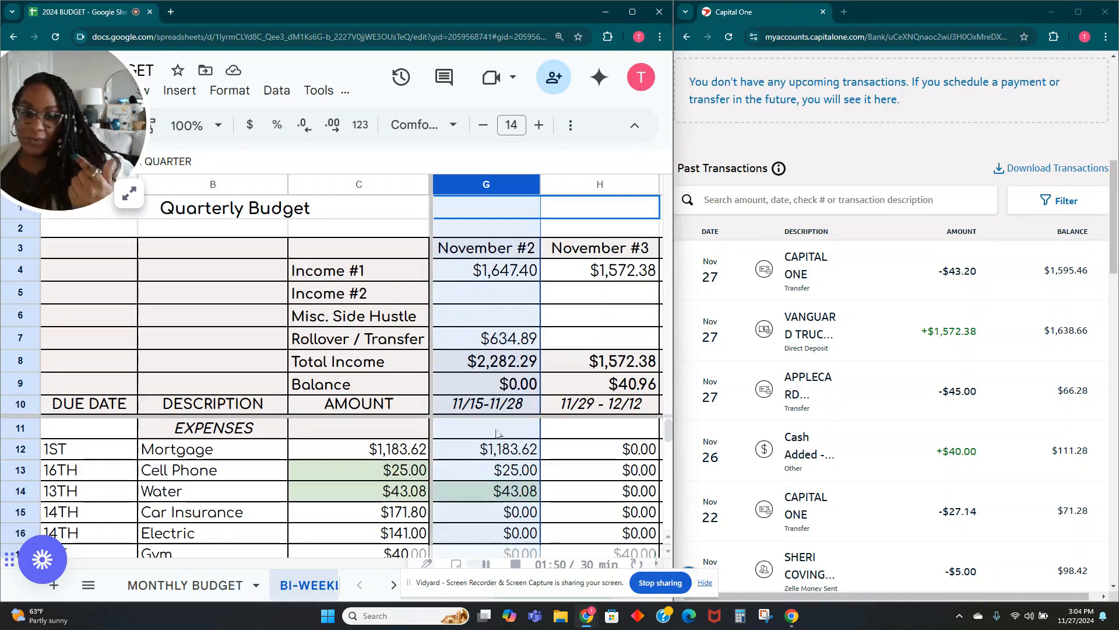
left_click(500, 452)
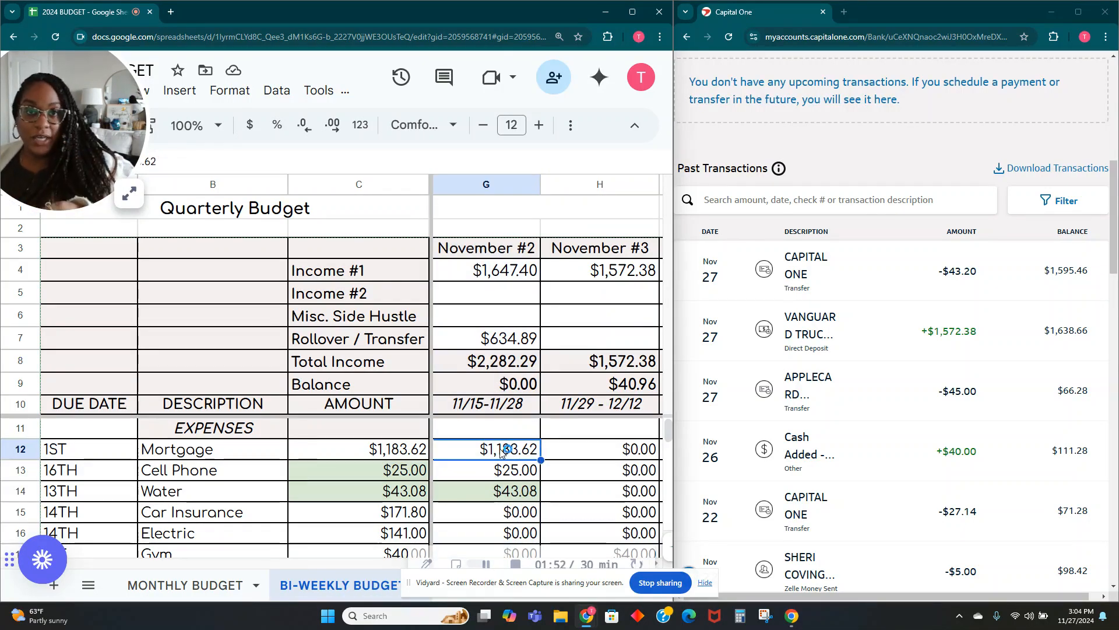
left_click(138, 195)
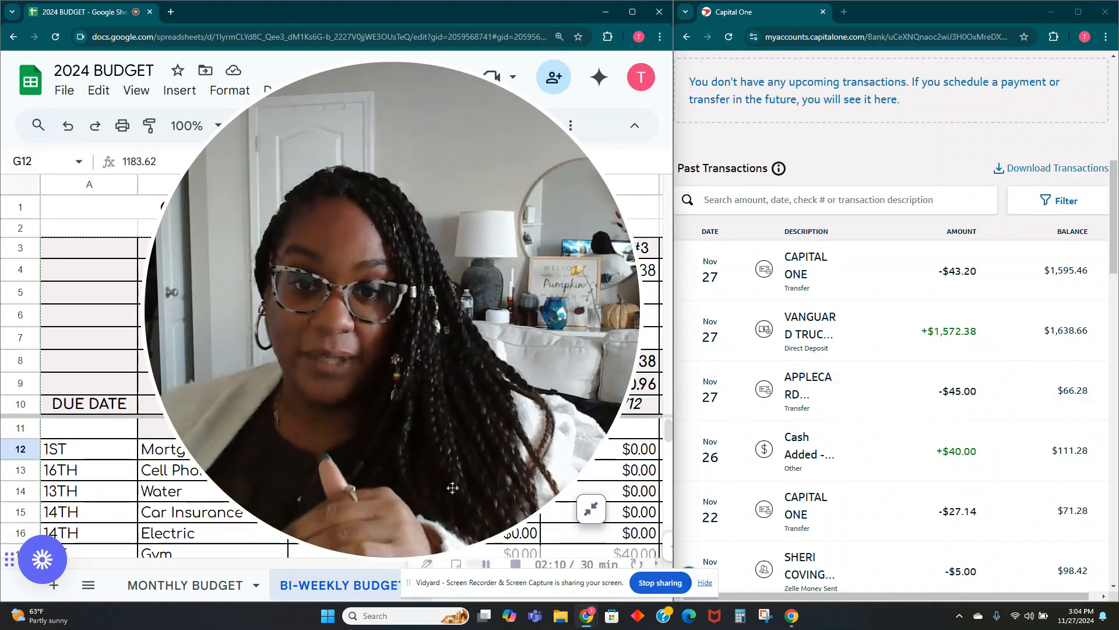
left_click(591, 508)
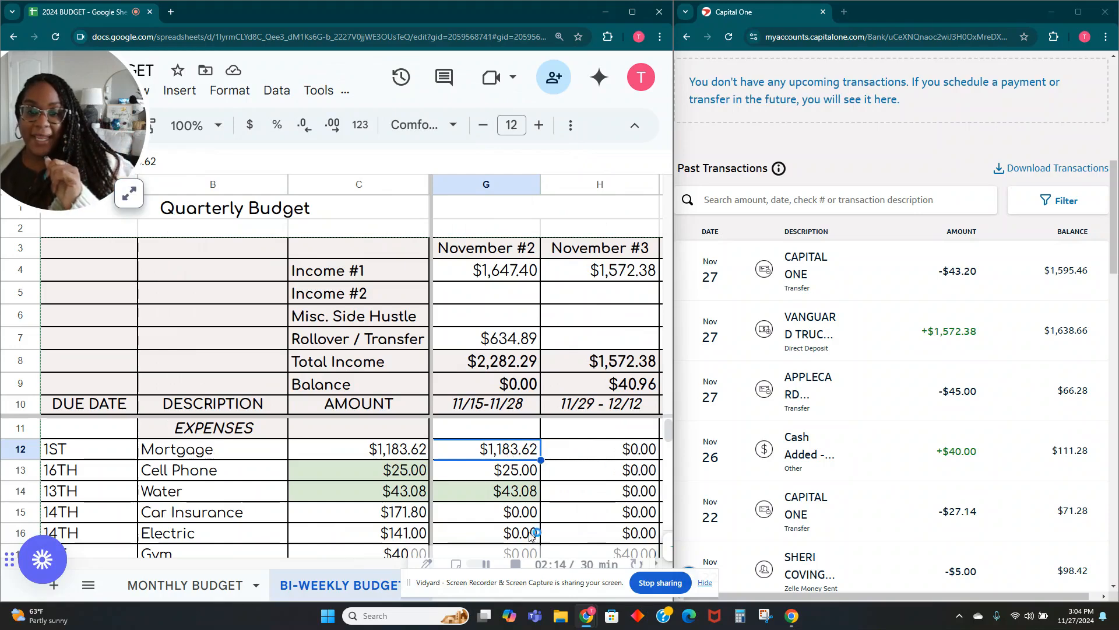
left_click_drag(533, 583, 889, 119)
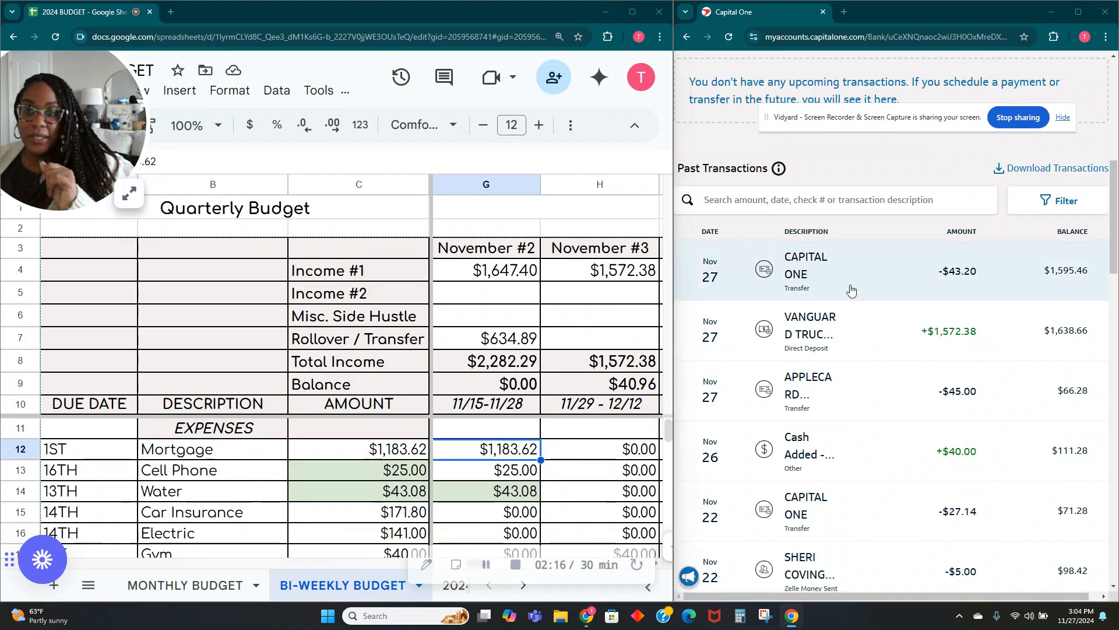
Find the November 18 Navy Federal transfer in the Capital One history and shade the November #2 Navy Federal savings amount light green.
scroll(851, 290, "down", 10)
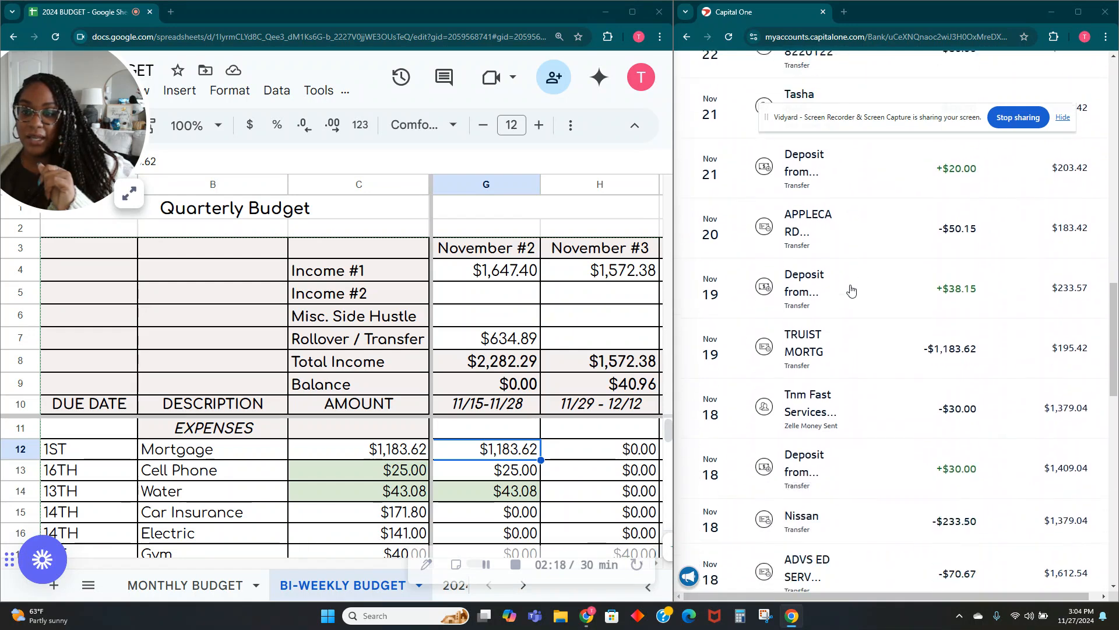
scroll(851, 290, "down", 7)
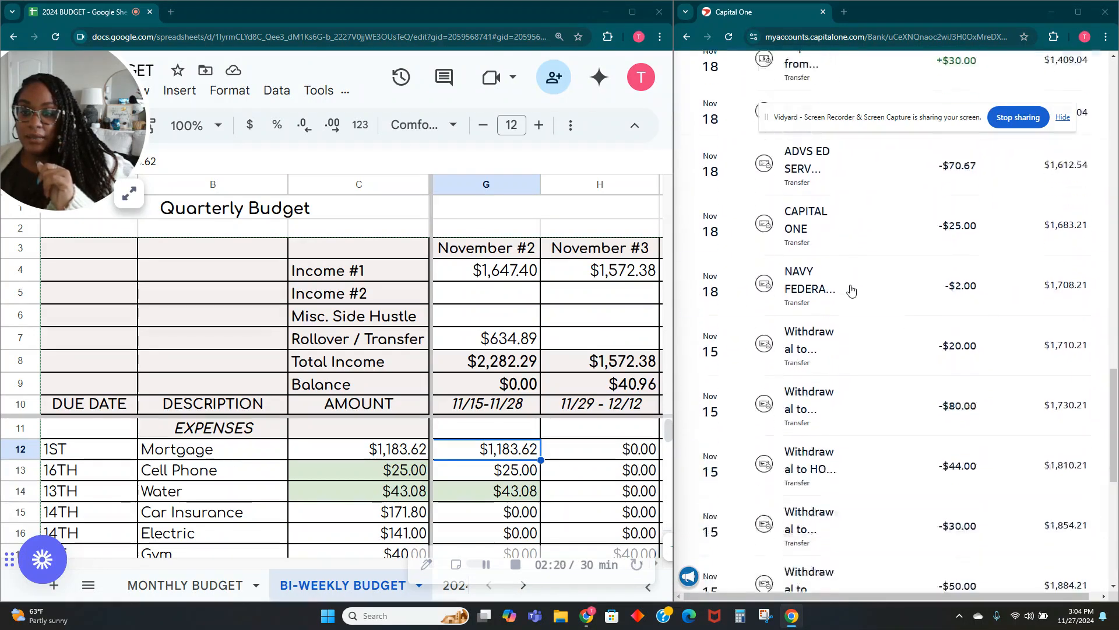
left_click(486, 568)
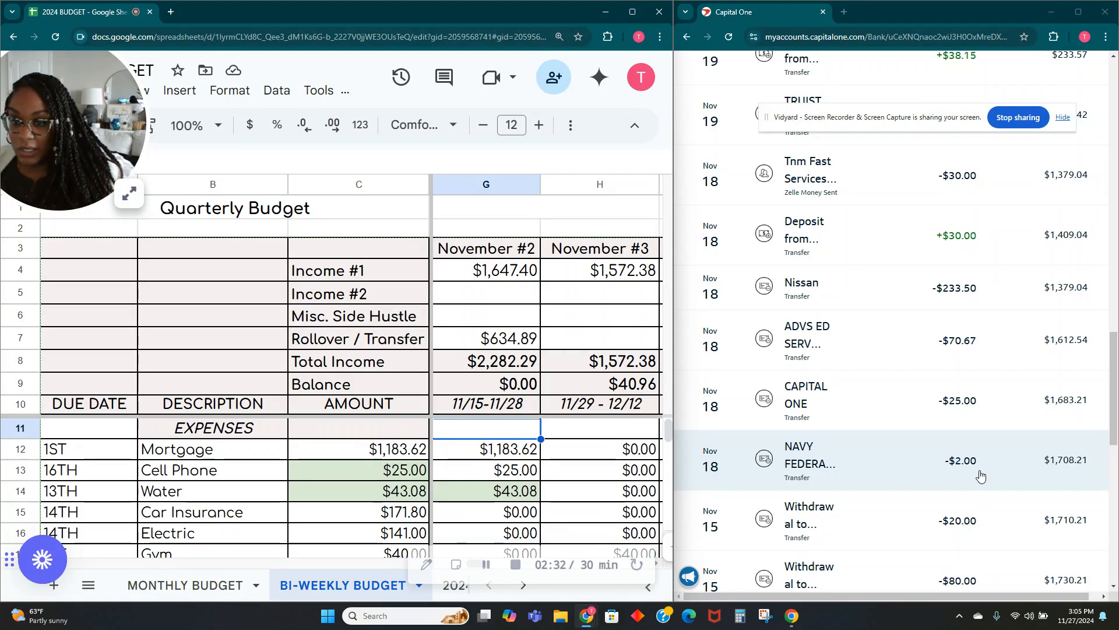
scroll(468, 511, "down", 8)
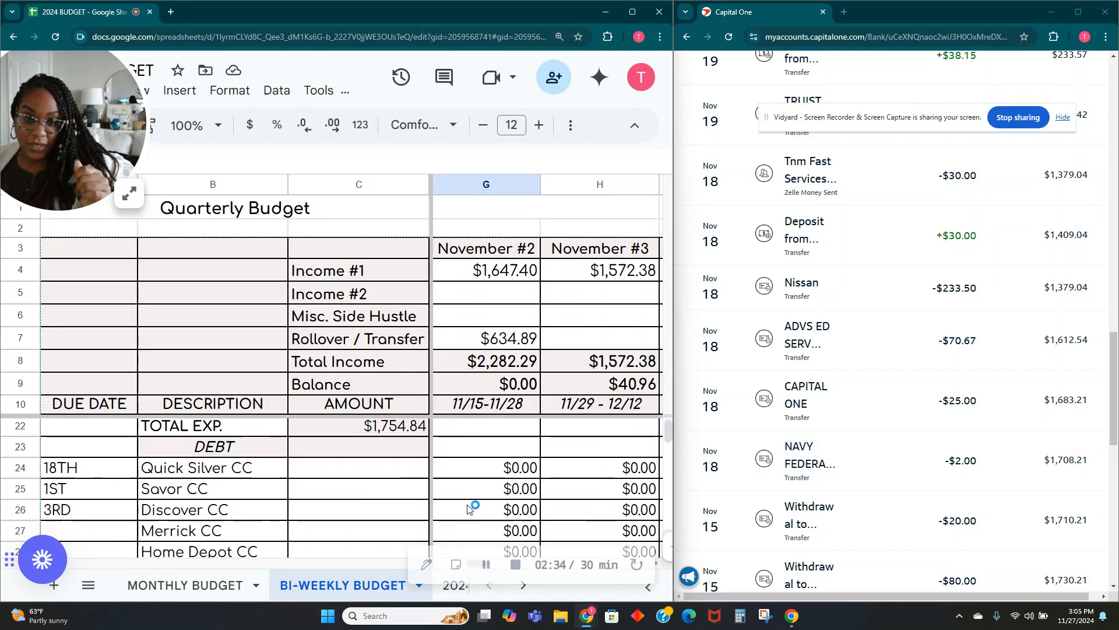
scroll(468, 511, "down", 12)
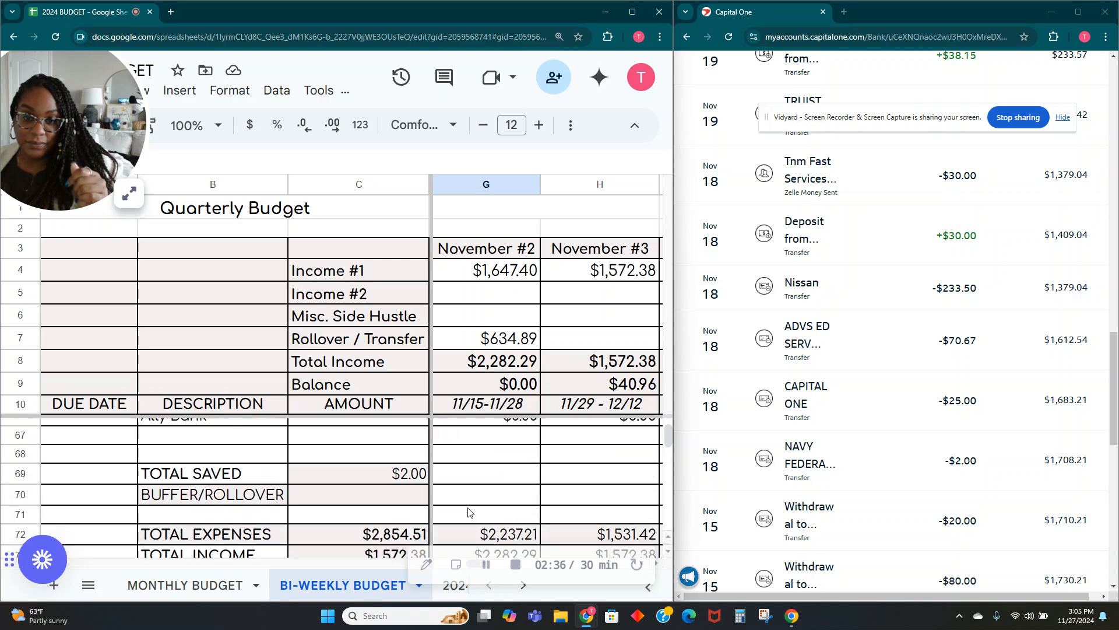
scroll(472, 511, "up", 3)
left_click(497, 512)
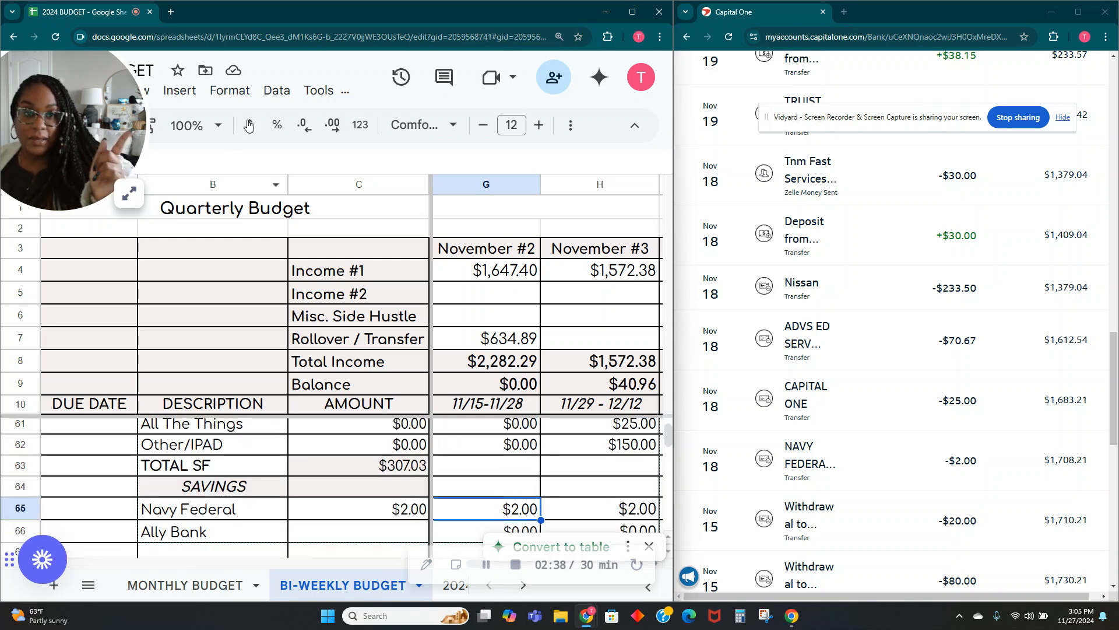
left_click(566, 128)
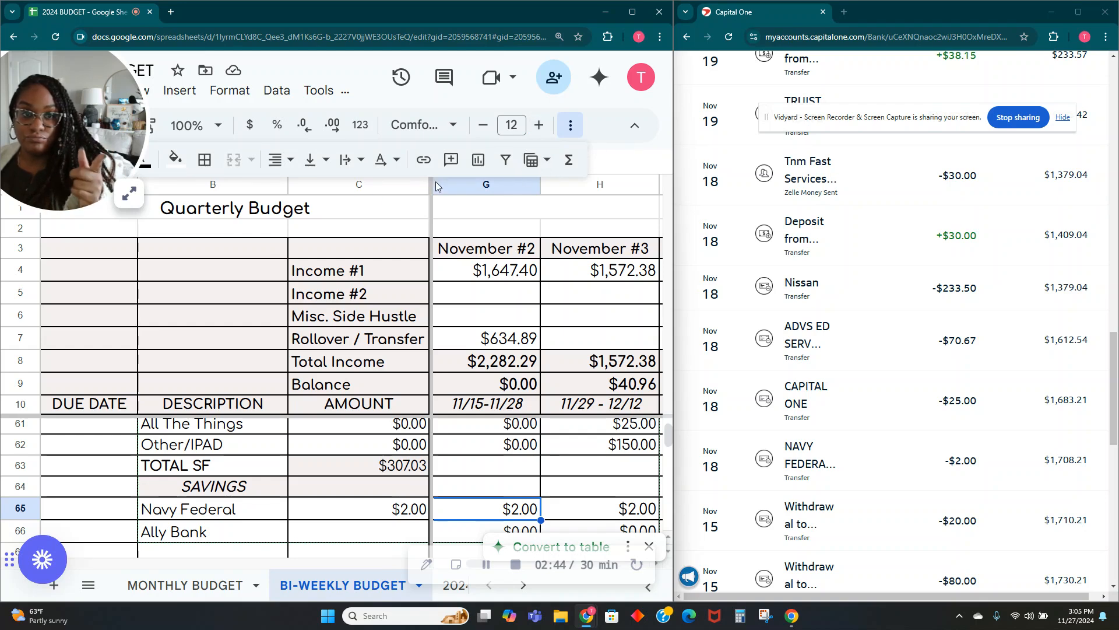
left_click(175, 159)
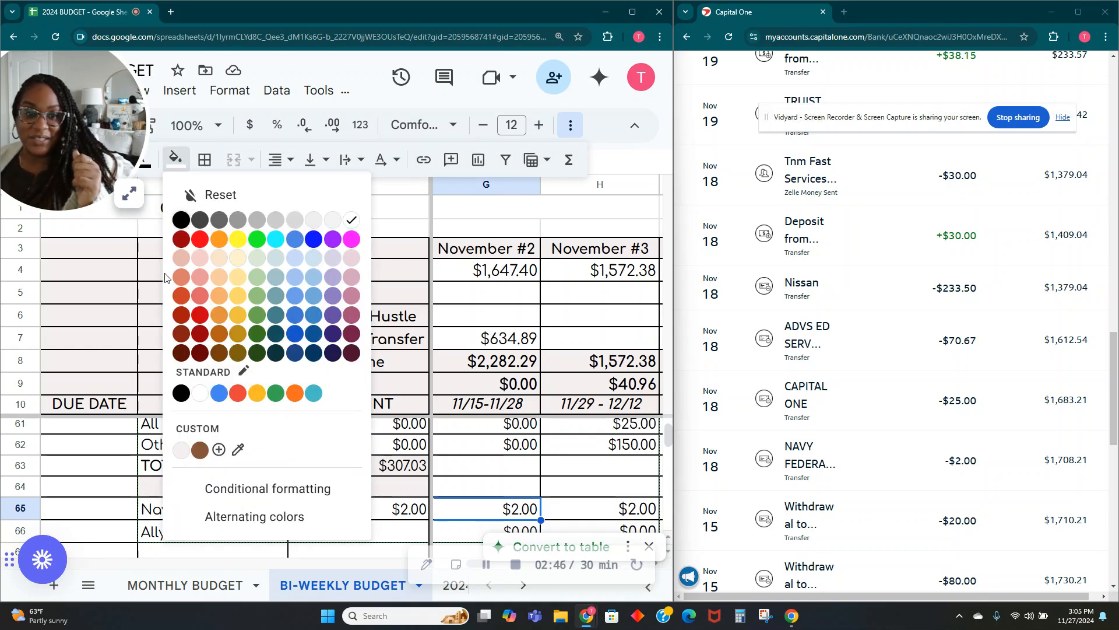
left_click(257, 259)
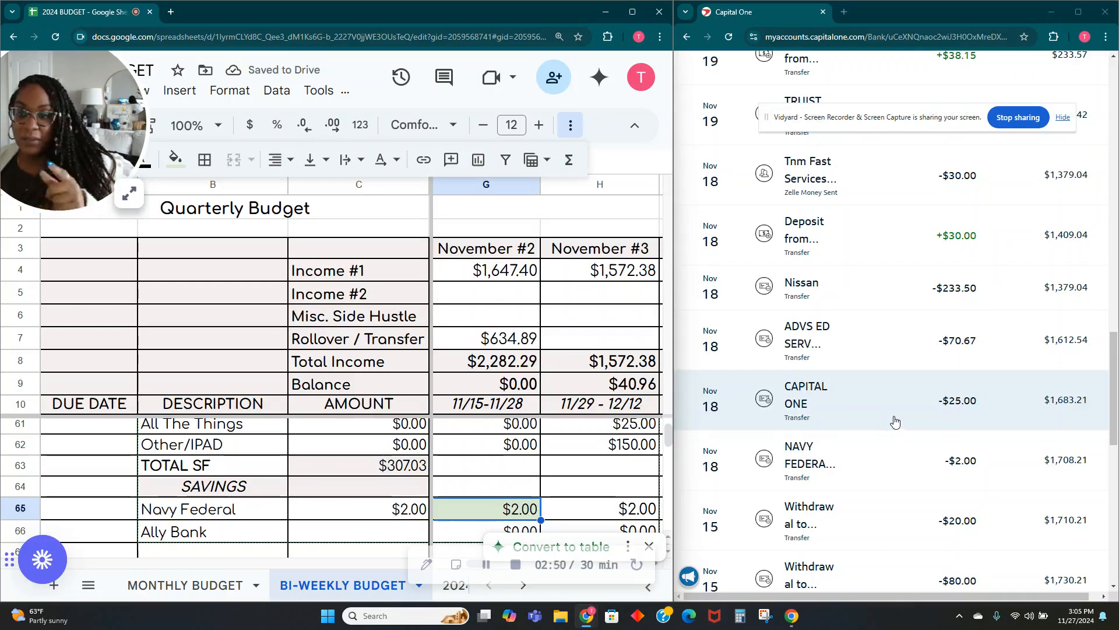
Match the November 18 Capital One transfer to the Cell Phone expense and shade its November #2 amount light green.
left_click(899, 414)
left_click(901, 415)
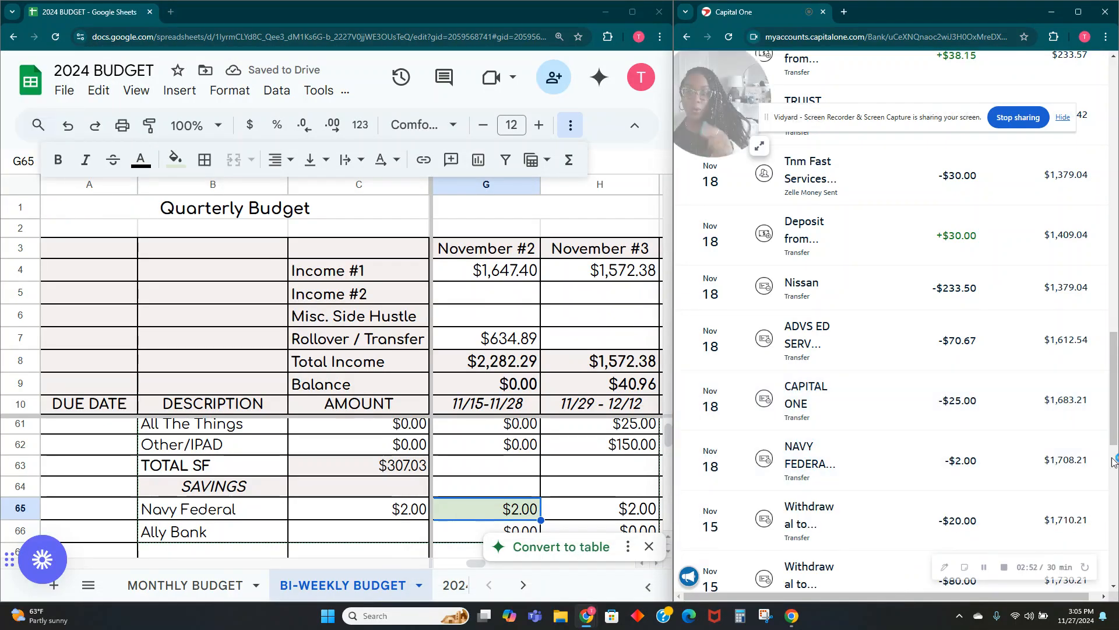
scroll(487, 478, "up", 5)
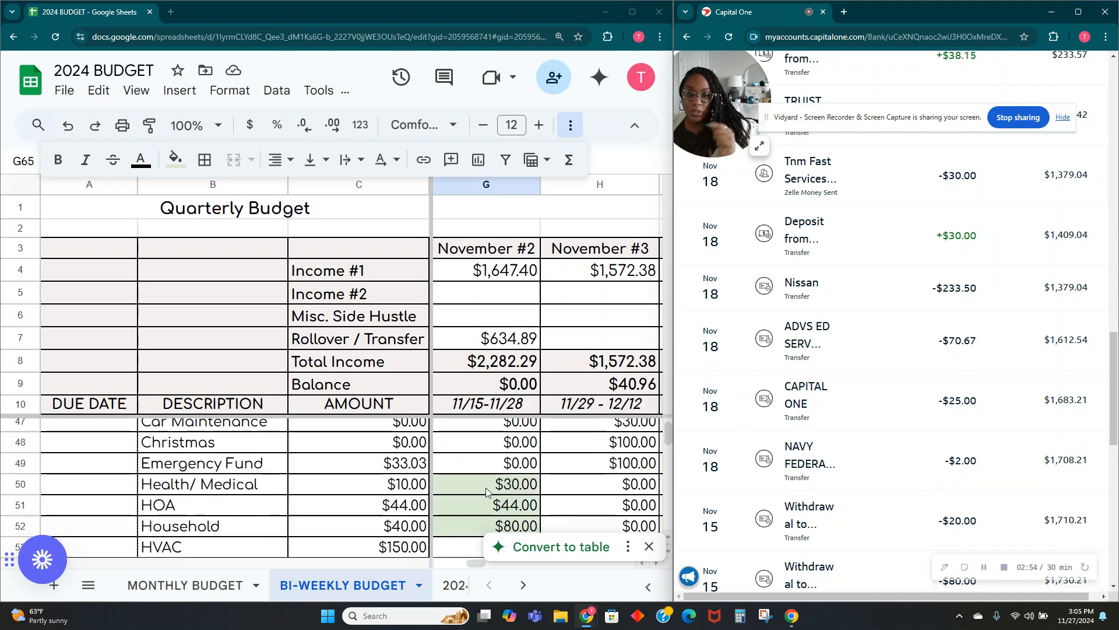
scroll(486, 492, "up", 12)
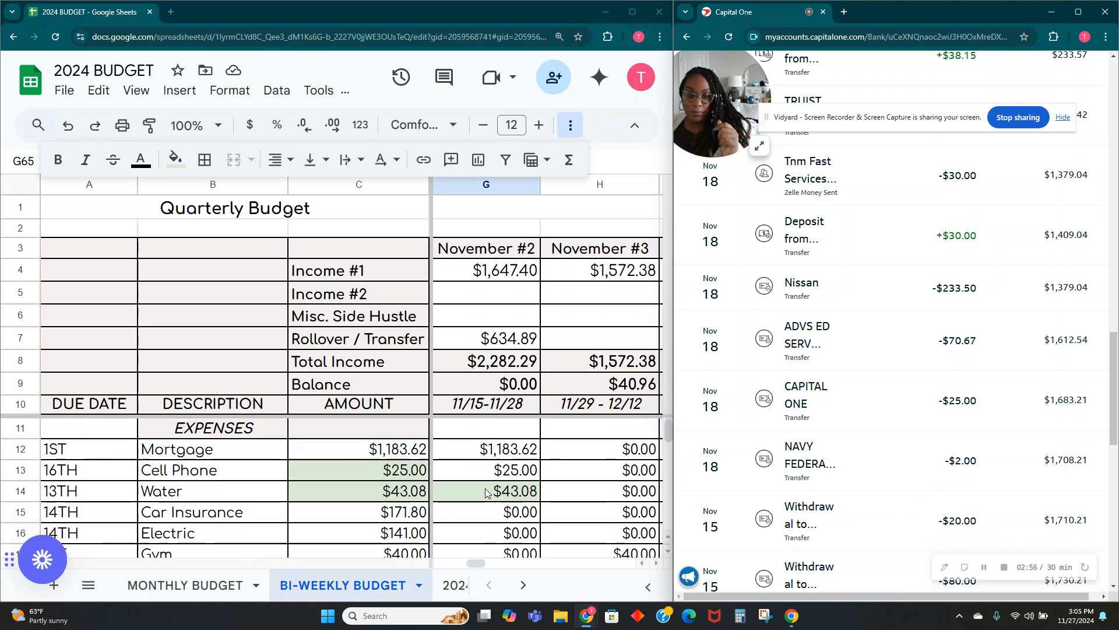
left_click(501, 477)
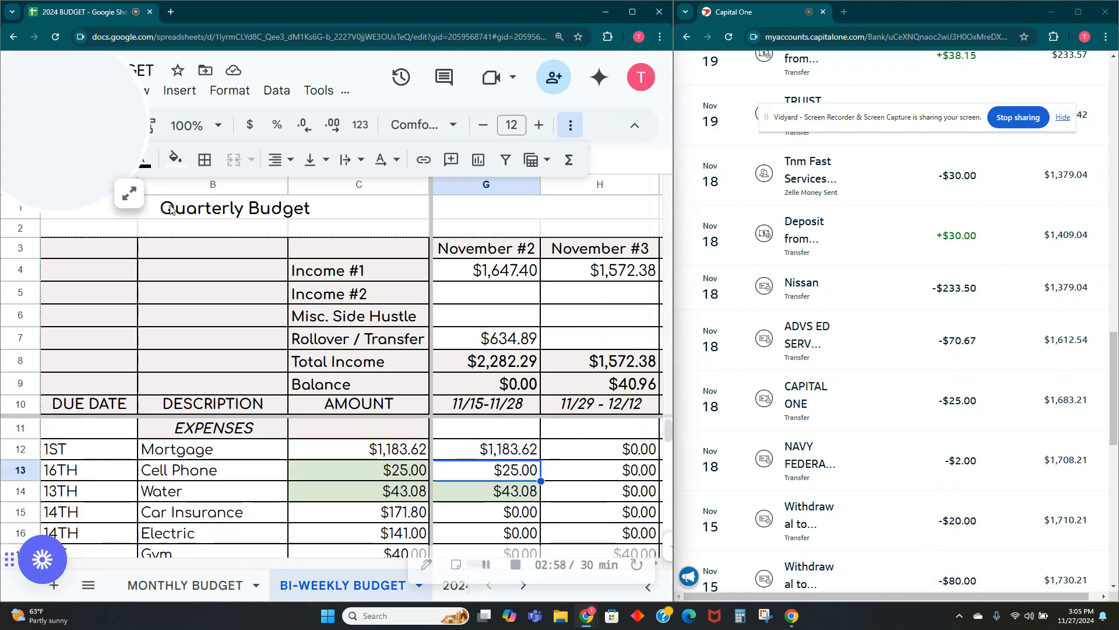
left_click(176, 159)
left_click(257, 261)
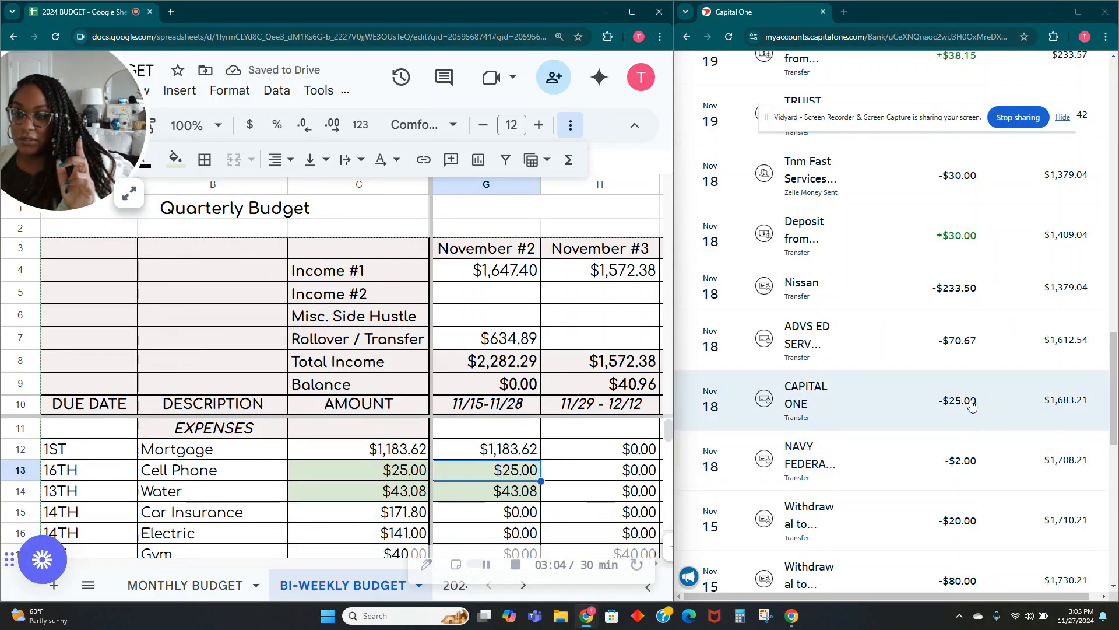
Match the November 18 ADVS ED SERV payment to Student Loan 1 and shade its November #2 amount light green.
scroll(967, 460, "up", 2)
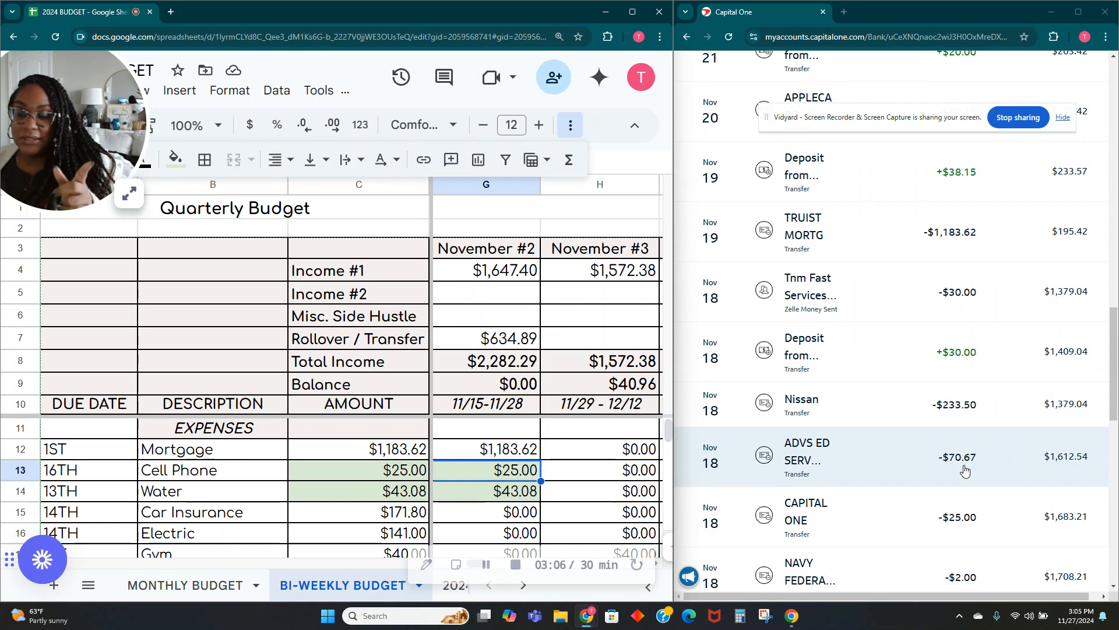
scroll(461, 519, "down", 5)
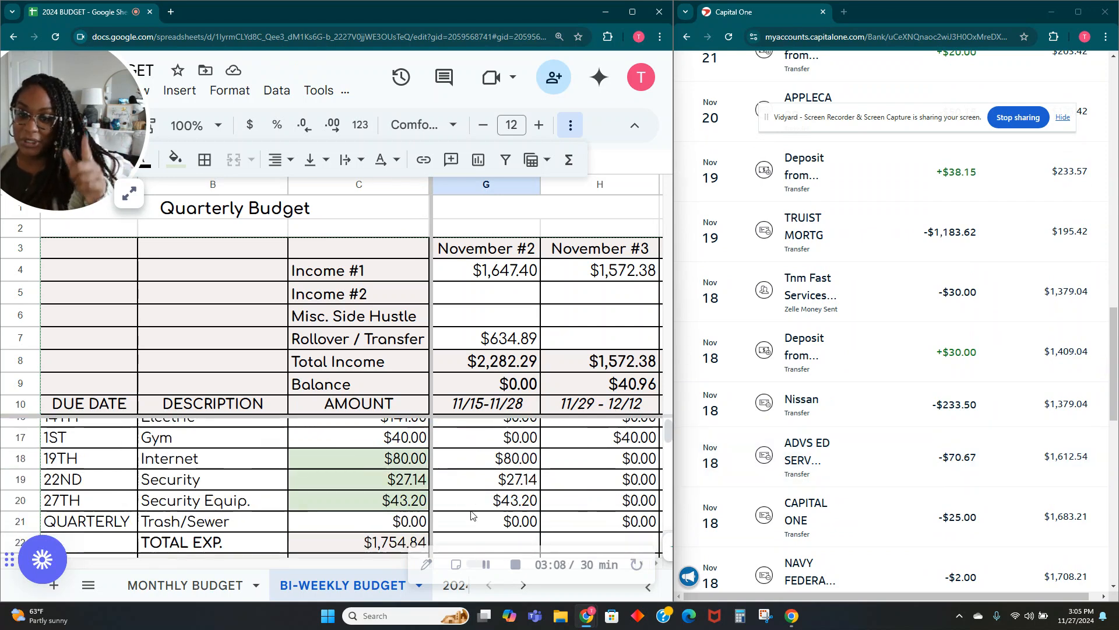
scroll(476, 513, "down", 2)
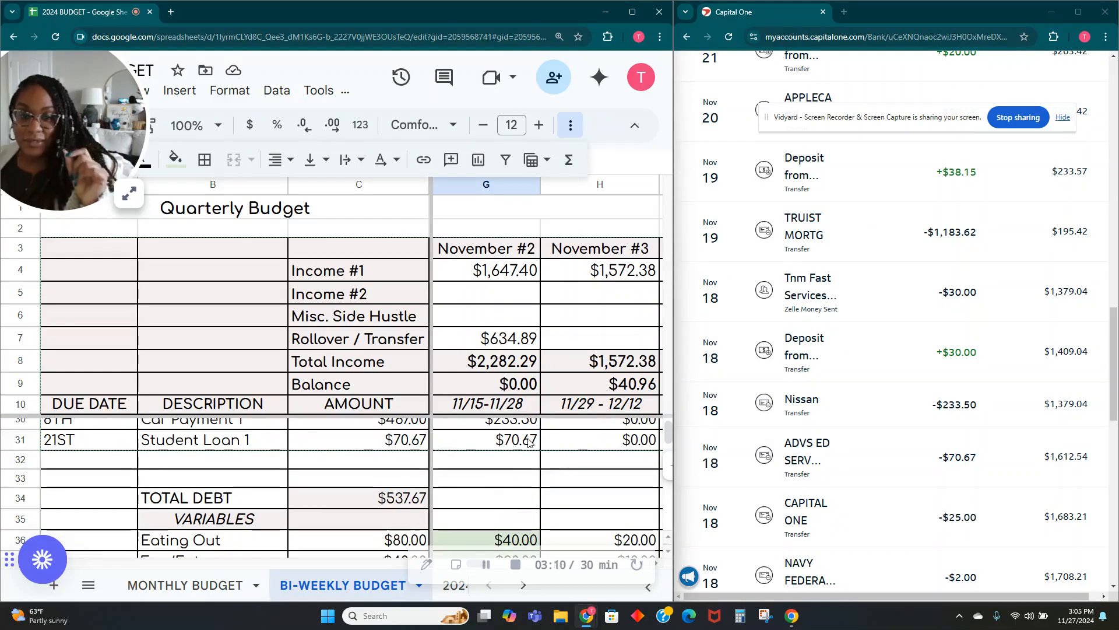
left_click(495, 441)
left_click(176, 157)
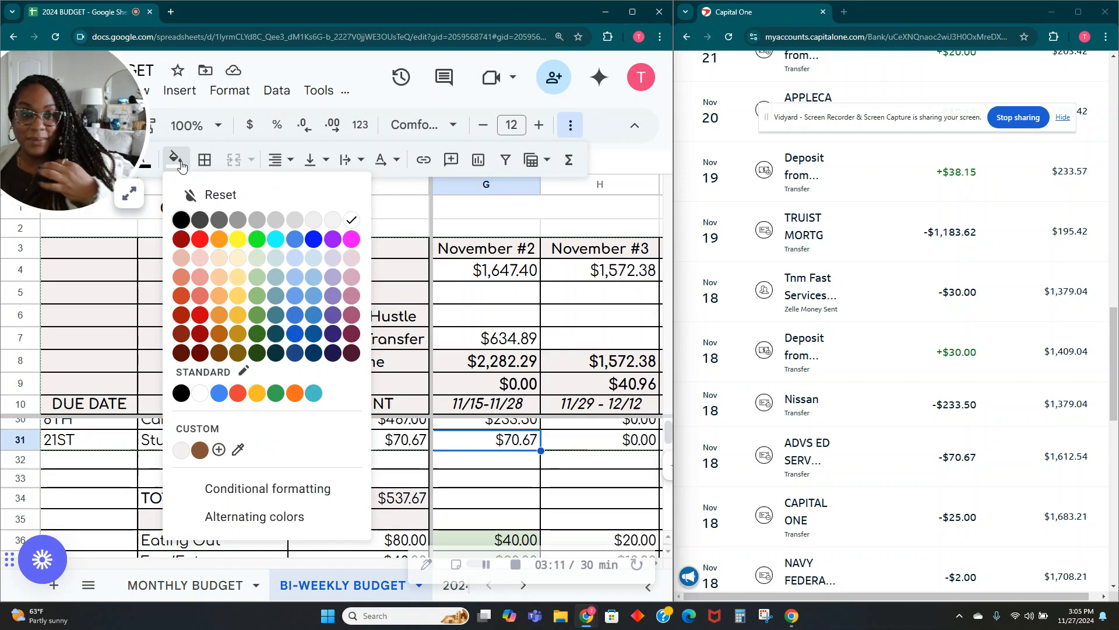
left_click(256, 258)
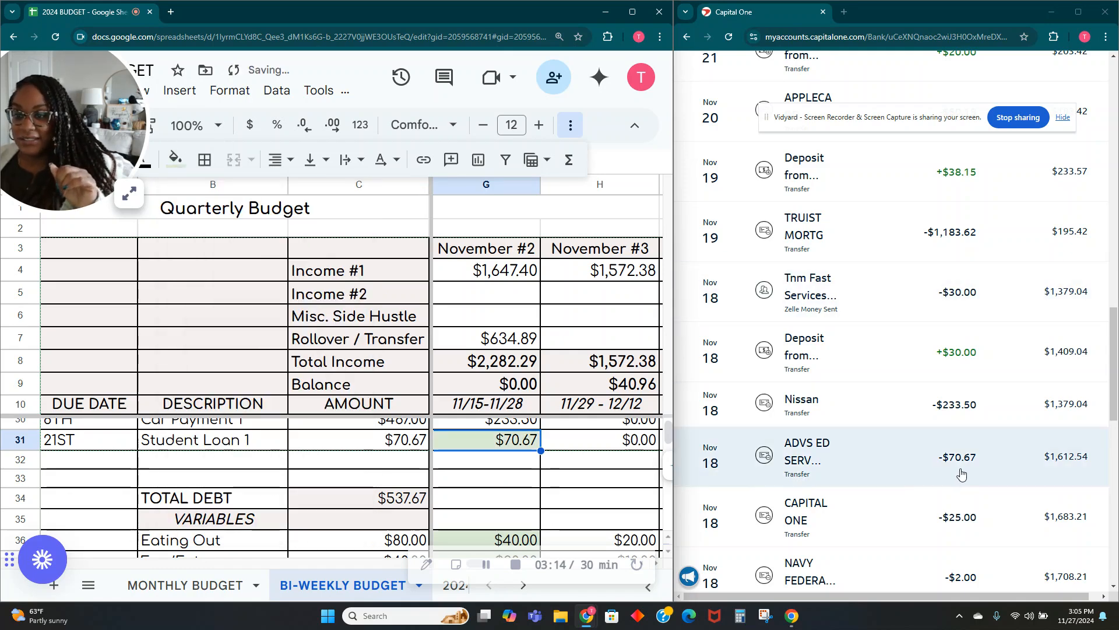
Match the November 18 Nissan payment to Car Payment 1 and shade its November #2 amount light green.
scroll(966, 469, "up", 1)
scroll(376, 424, "up", 2)
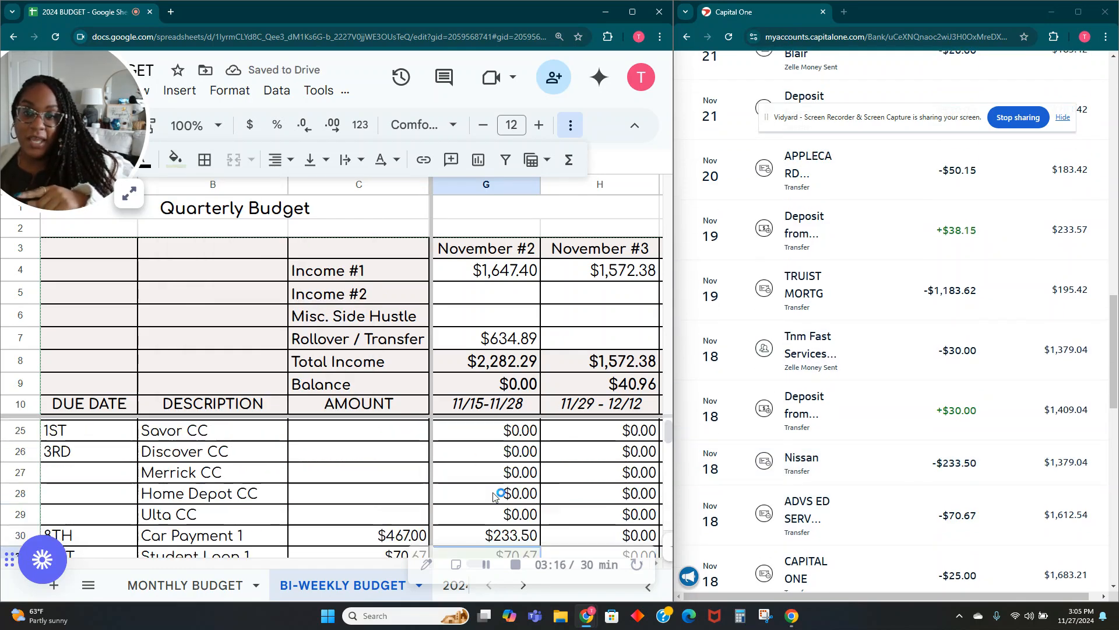
scroll(496, 489, "down", 2)
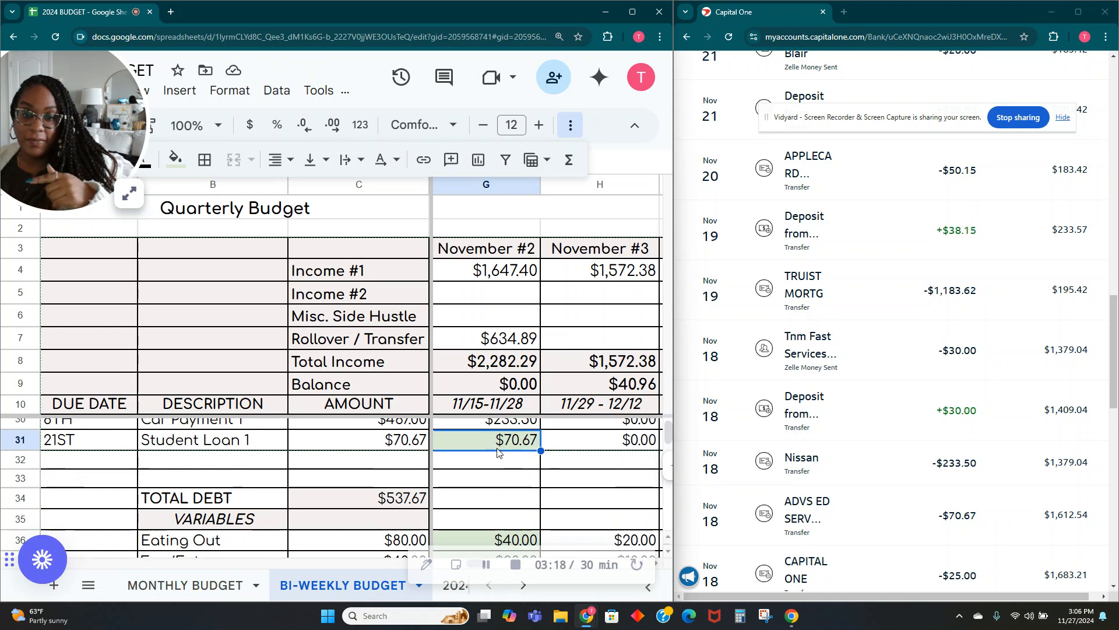
scroll(495, 489, "up", 1)
left_click(500, 481)
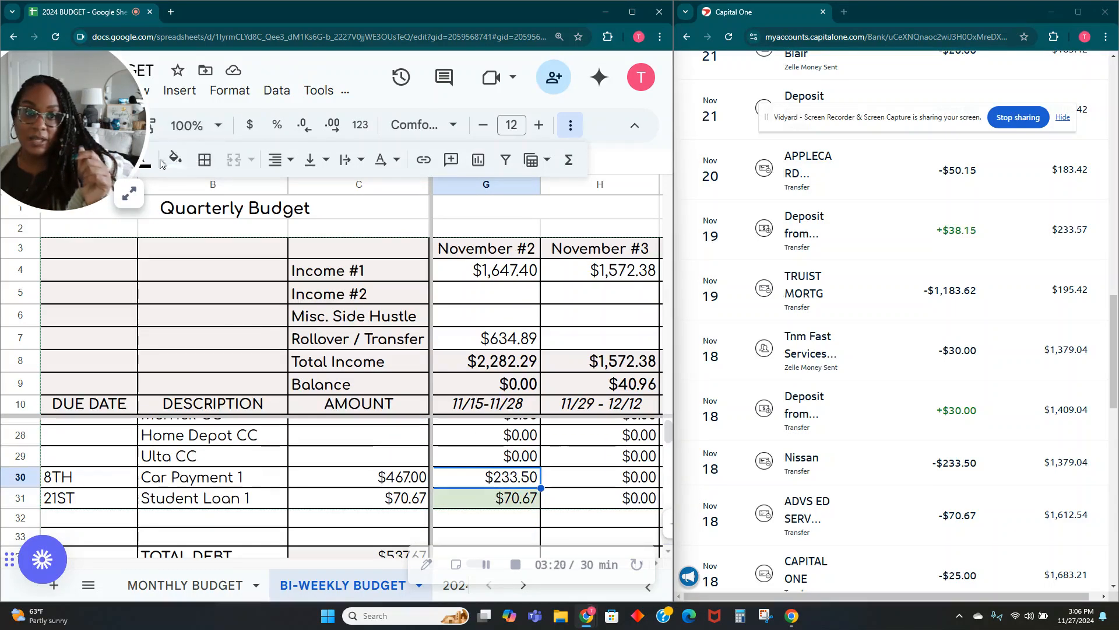
left_click(175, 159)
left_click(256, 257)
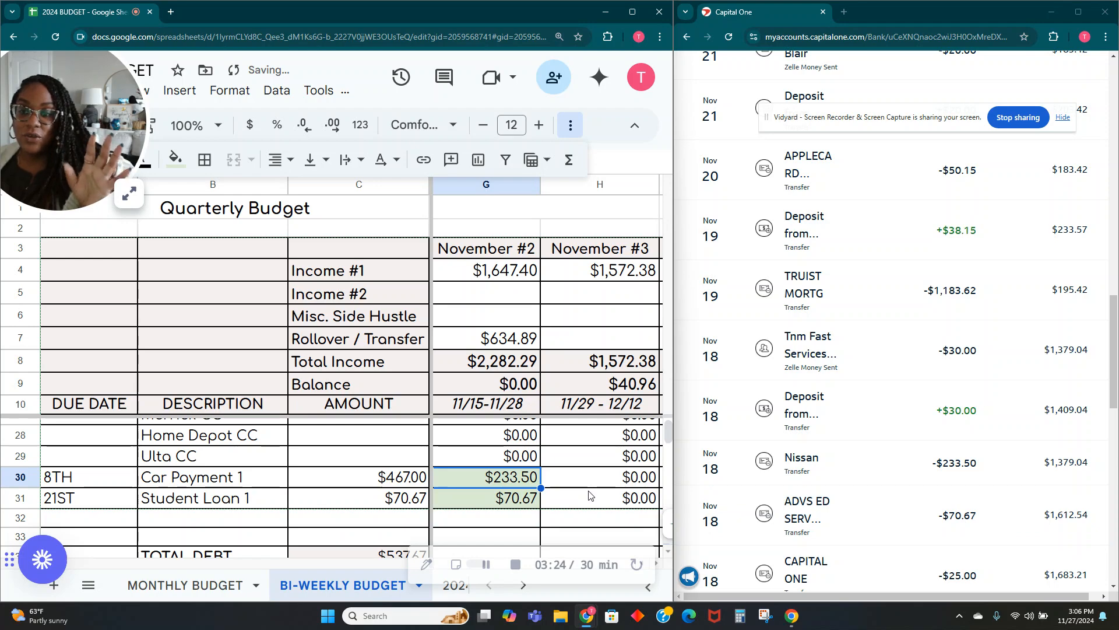
left_click(127, 201)
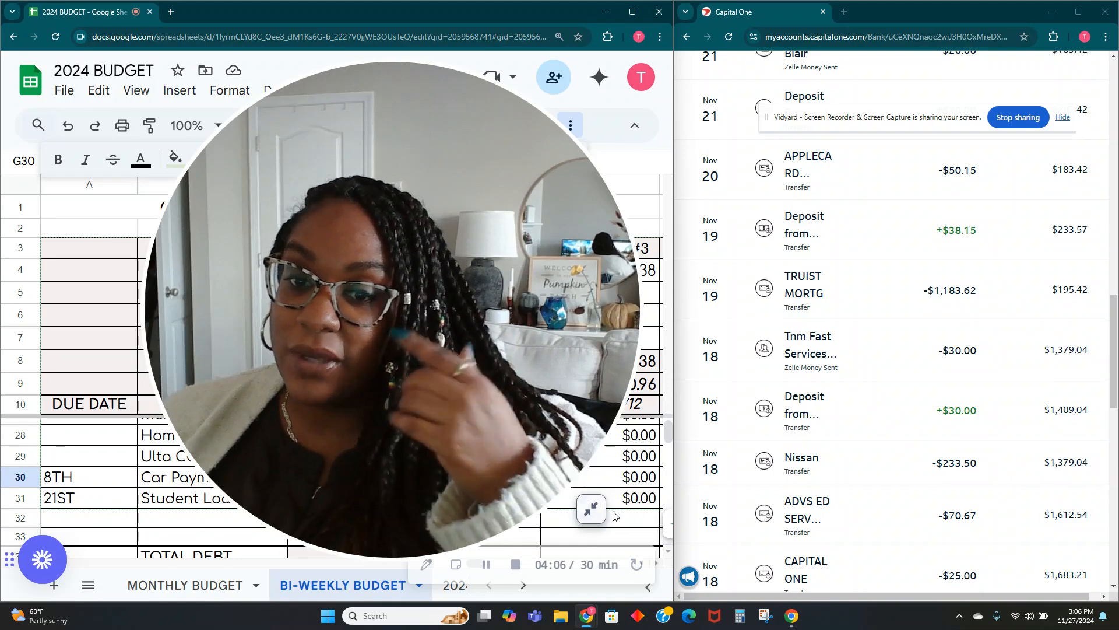
left_click(591, 509)
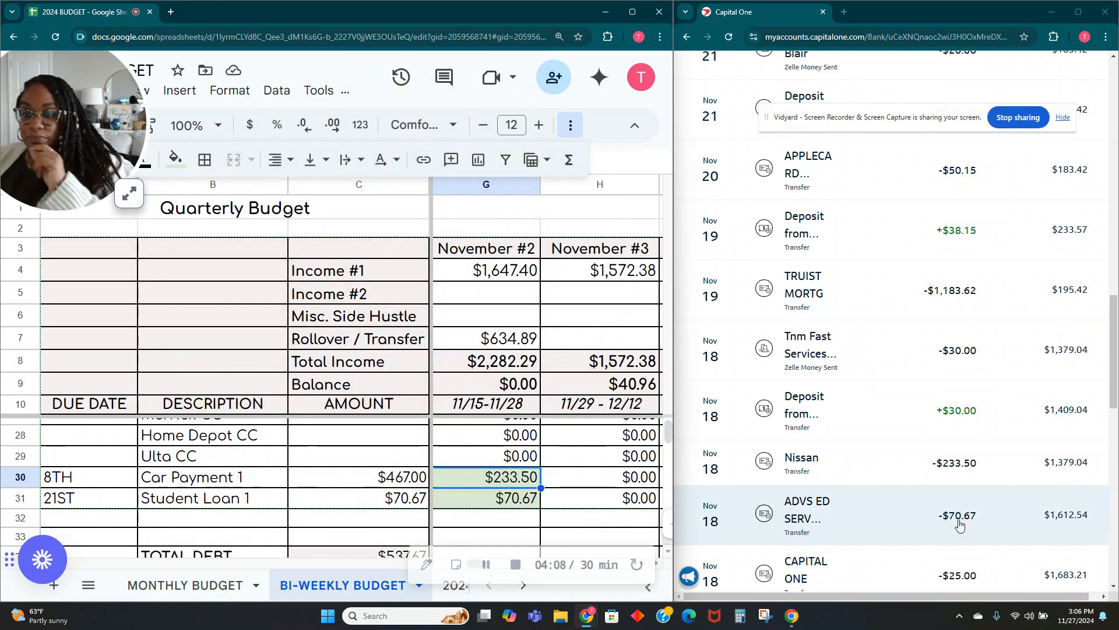
Expand the details of the November 18 deposit of $30.00 in the Capital One transaction history.
scroll(956, 502, "up", 1)
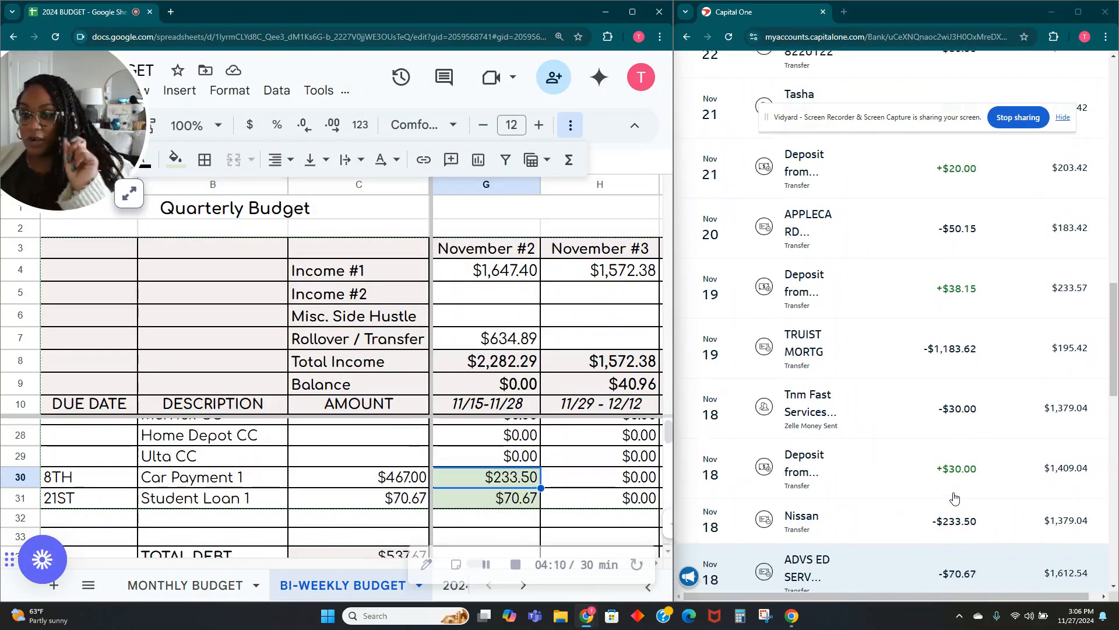
scroll(954, 498, "up", 1)
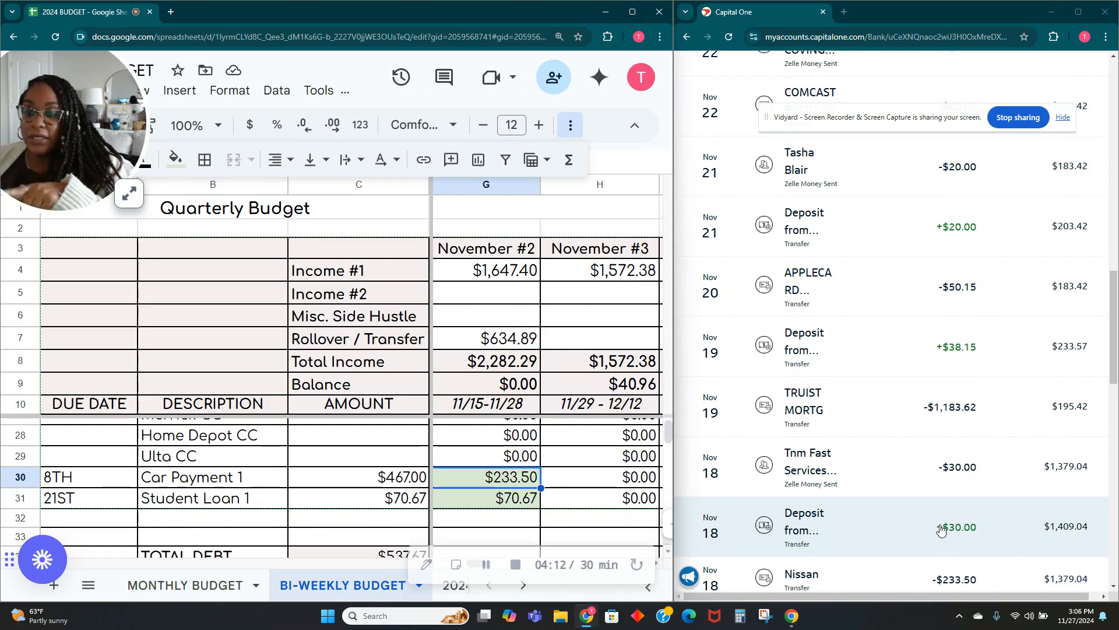
scroll(887, 507, "down", 2)
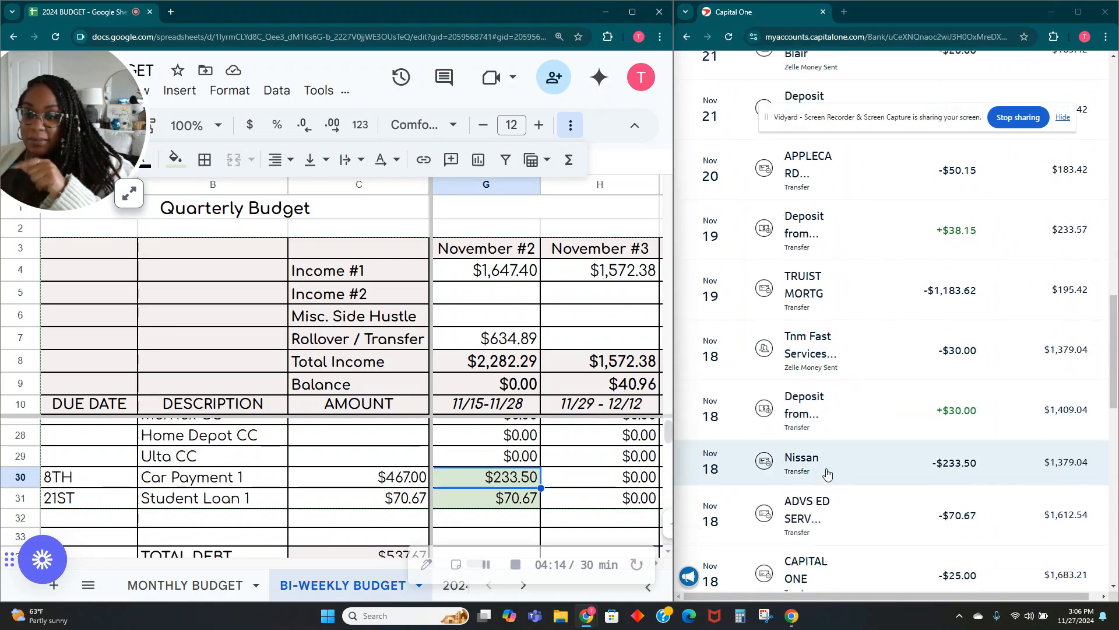
left_click(831, 429)
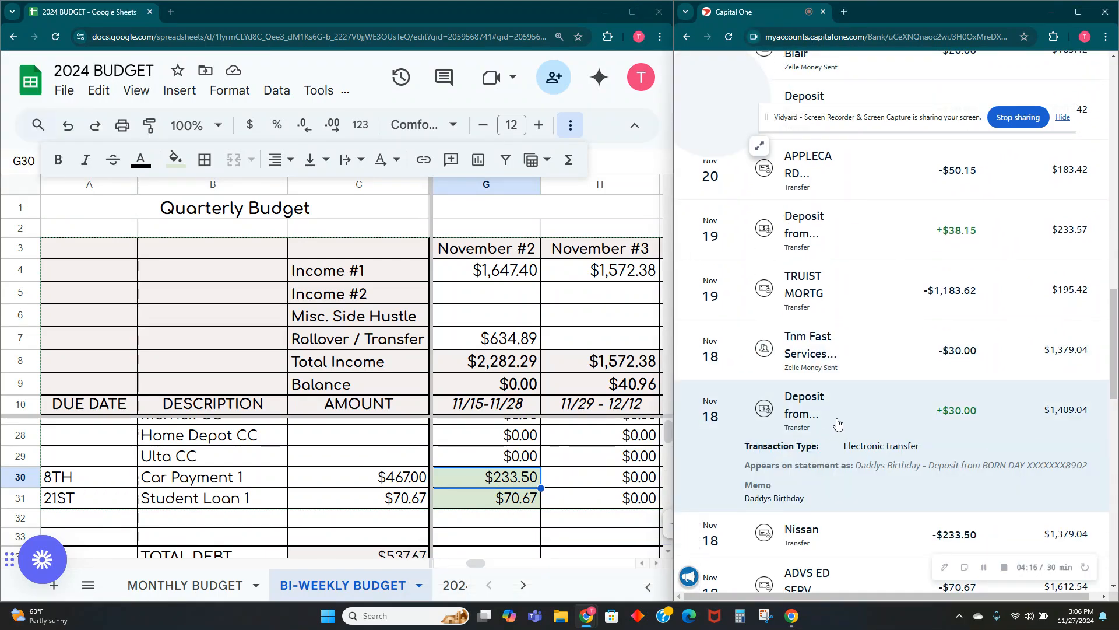
Collapse the November 18 deposit details and add 30 to the November #2 Rollover / Transfer formula, making it =43.08+591.81+30.
left_click(838, 423)
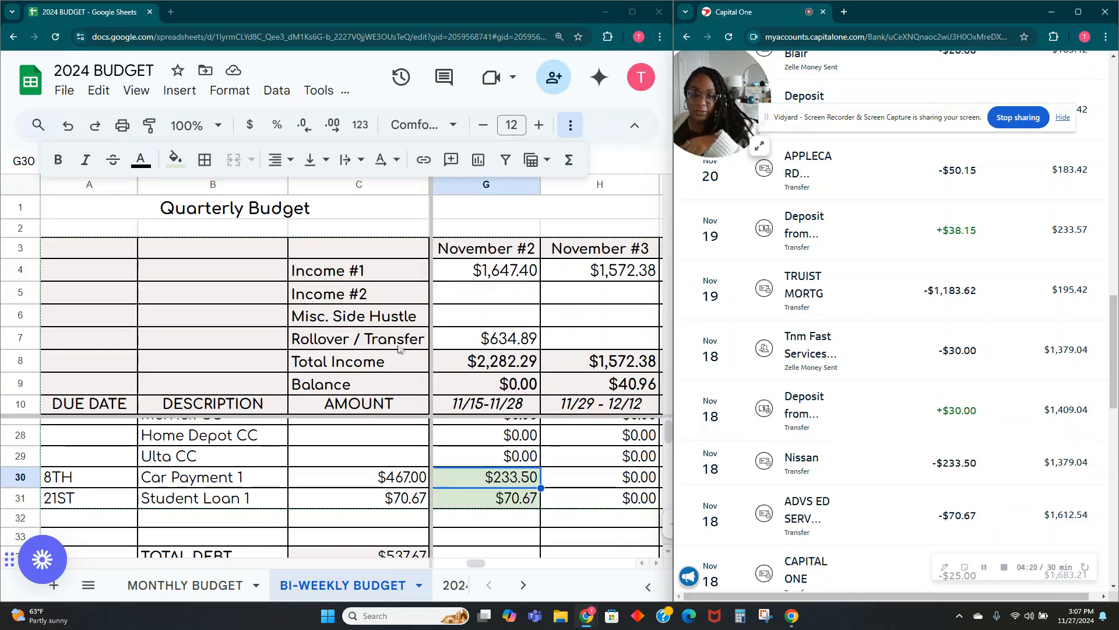
left_click(501, 342)
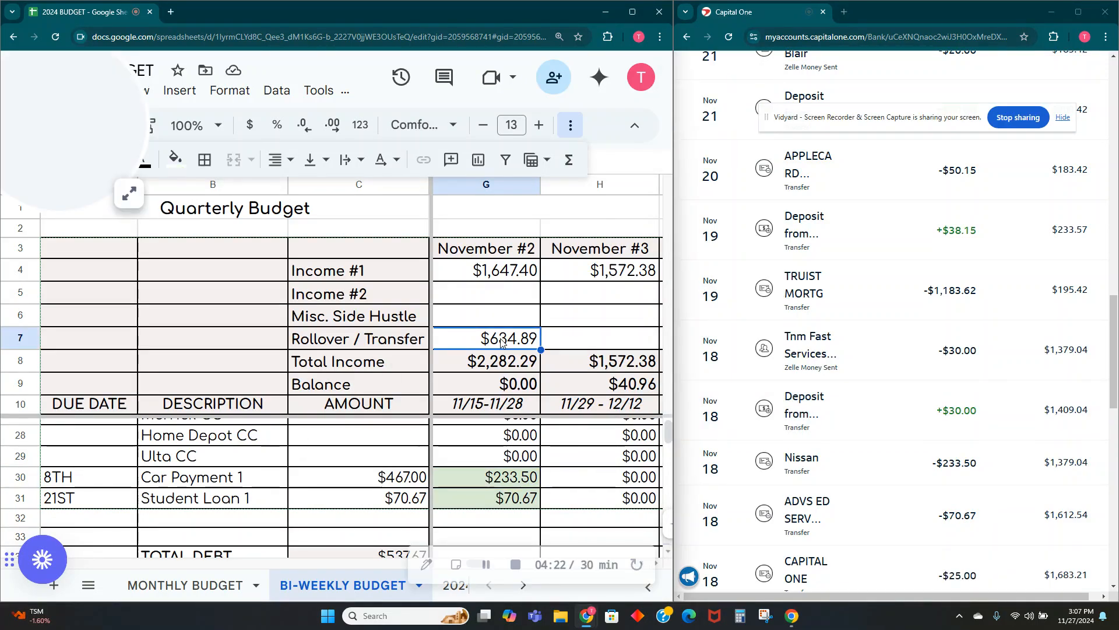
double_click(500, 341)
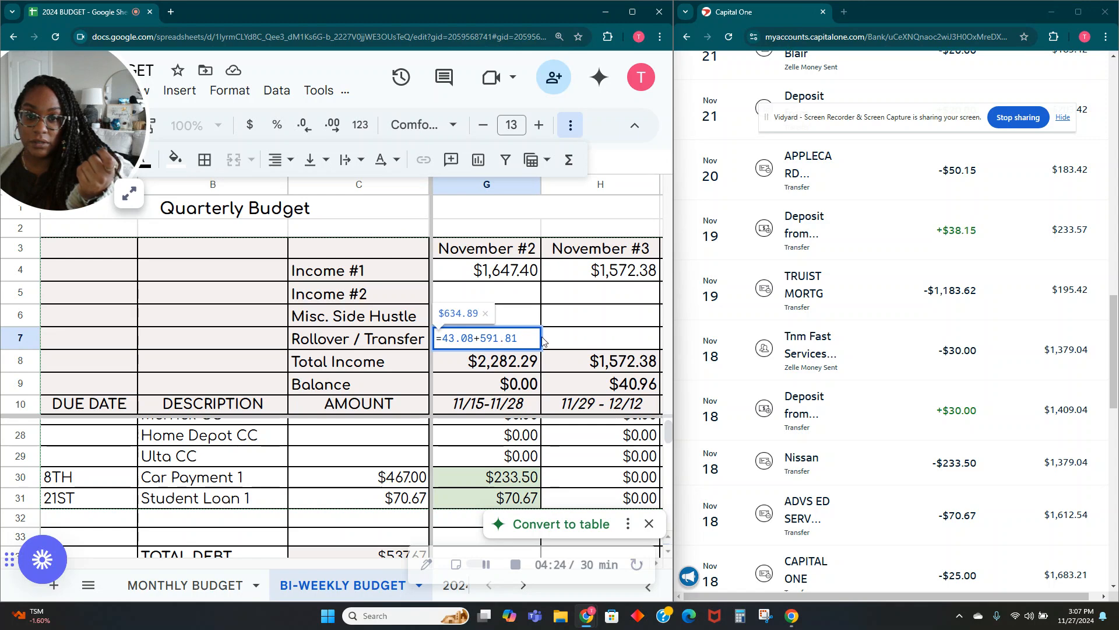
type("+30")
key("Return")
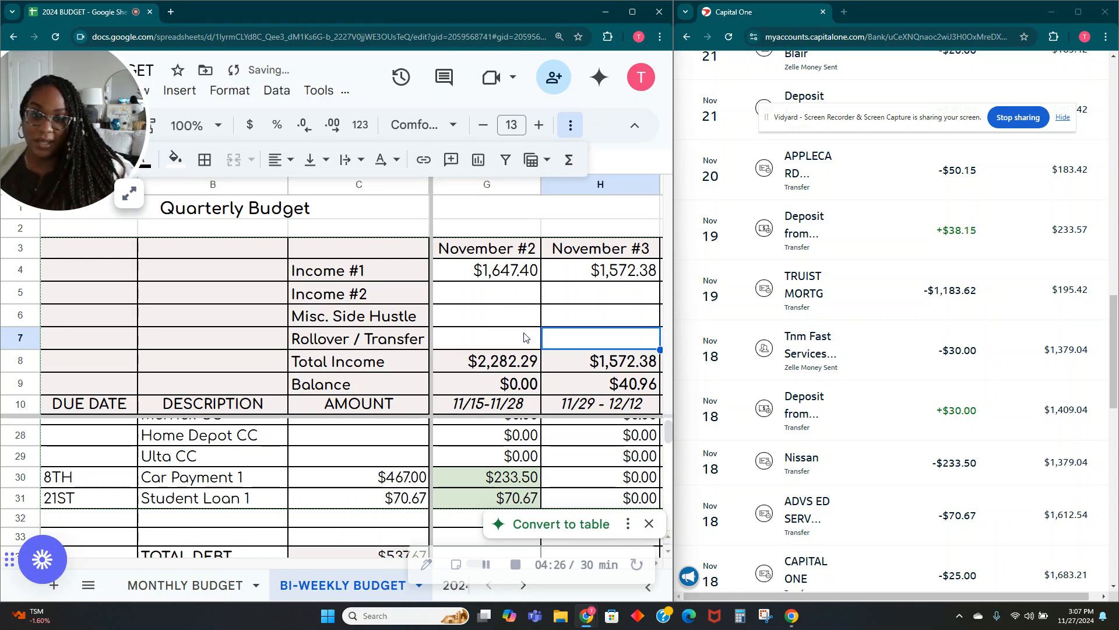
Insert a note reading "30.00 DADS BIRTHDAY" on the November #2 Rollover / Transfer amount.
right_click(524, 337)
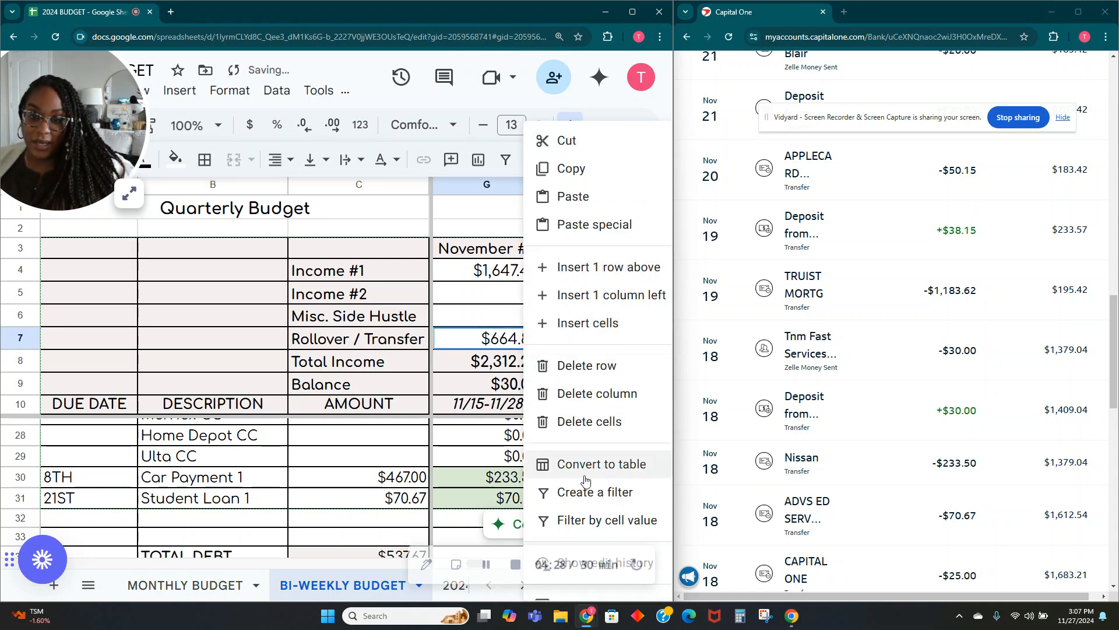
scroll(588, 466, "down", 3)
left_click(588, 457)
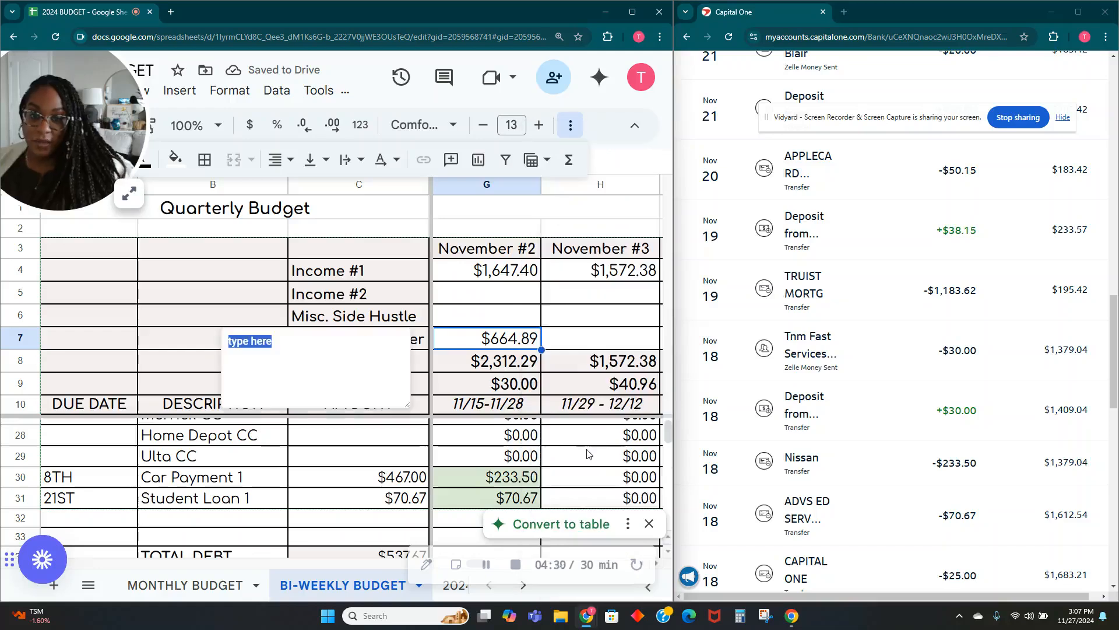
type("30.00 ")
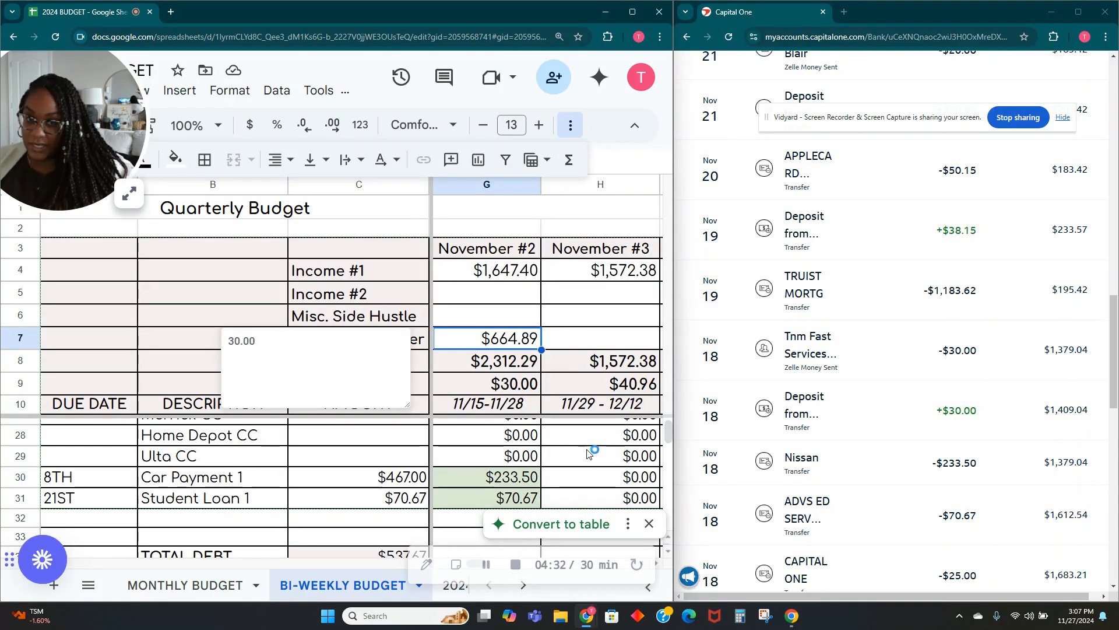
type("dad")
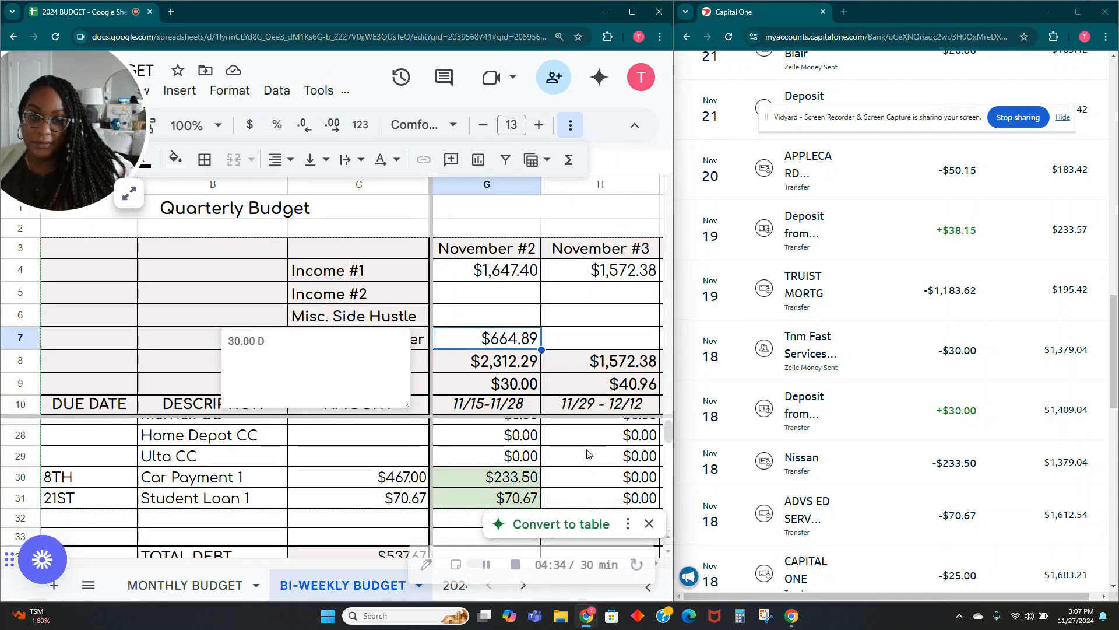
type("S BIE")
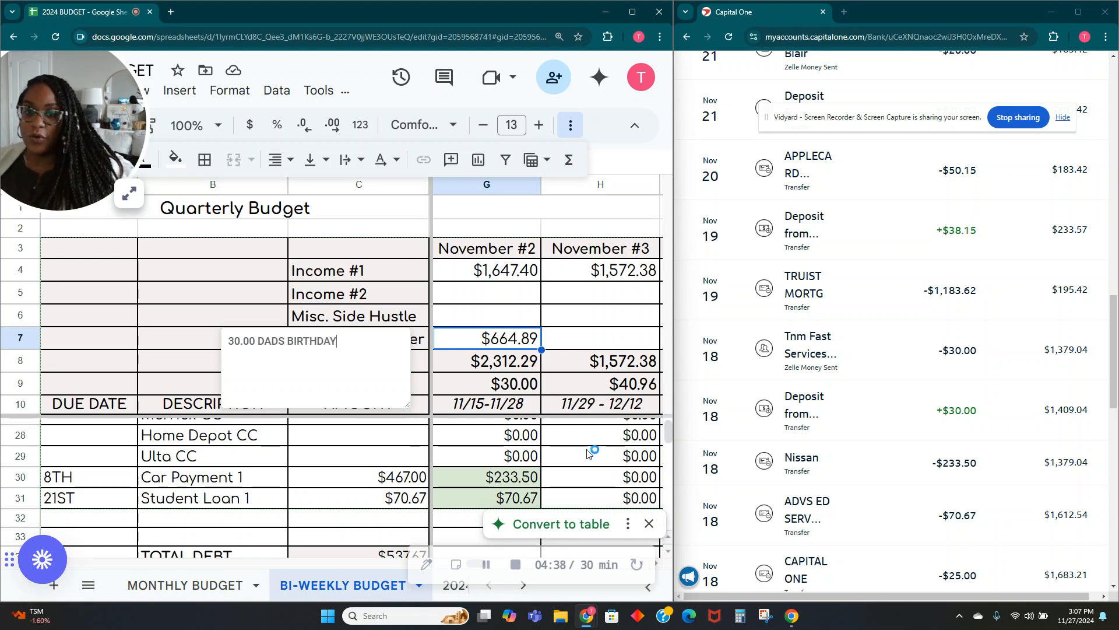
left_click(610, 338)
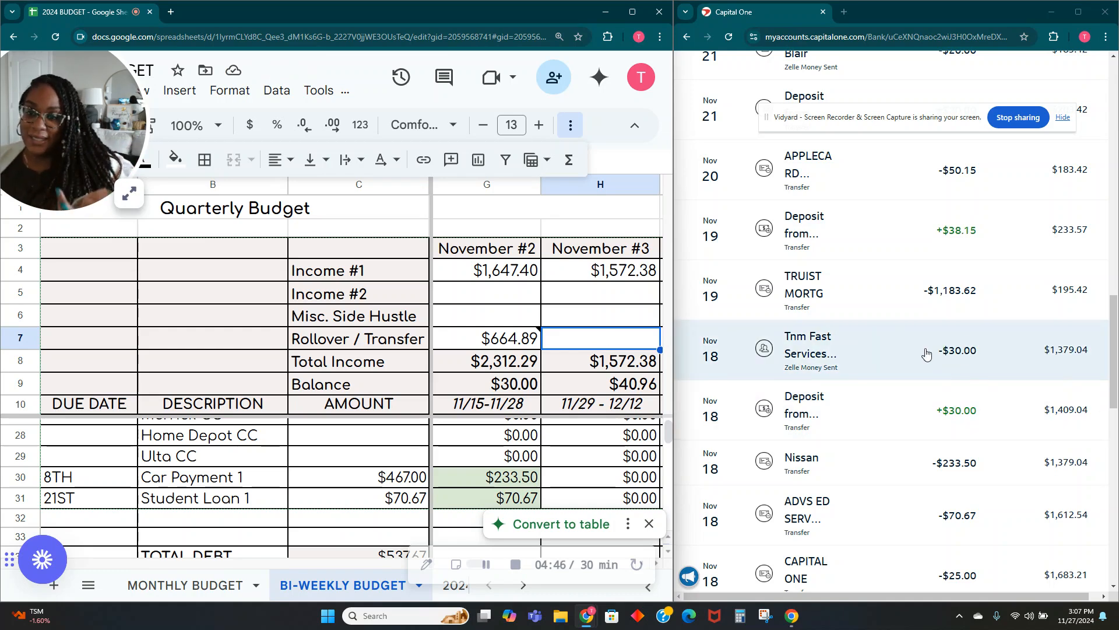
Change the November #2 Birthdays amount in the sinking funds to the formula =50+30.
scroll(489, 382, "down", 1)
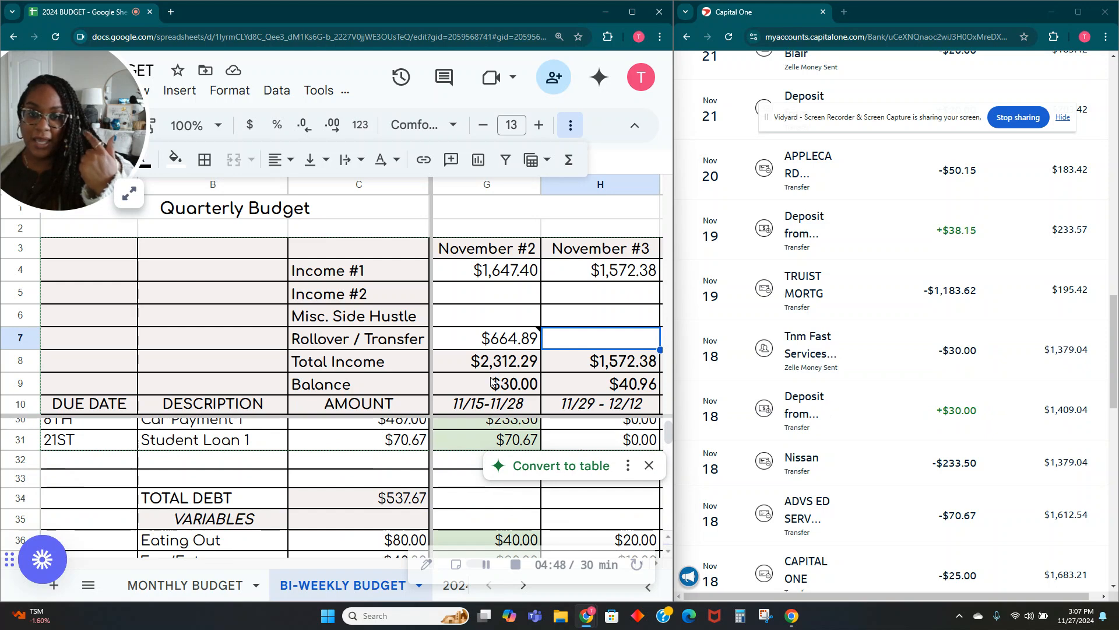
scroll(493, 384, "down", 8)
scroll(489, 403, "up", 2)
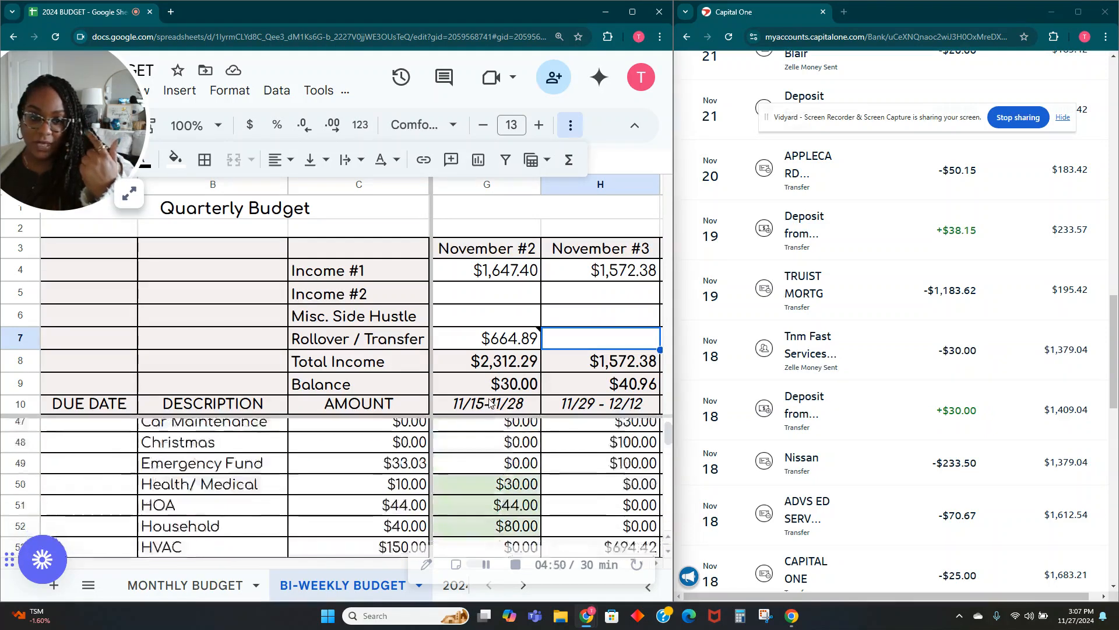
scroll(490, 402, "up", 2)
scroll(451, 415, "down", 1)
scroll(452, 416, "up", 1)
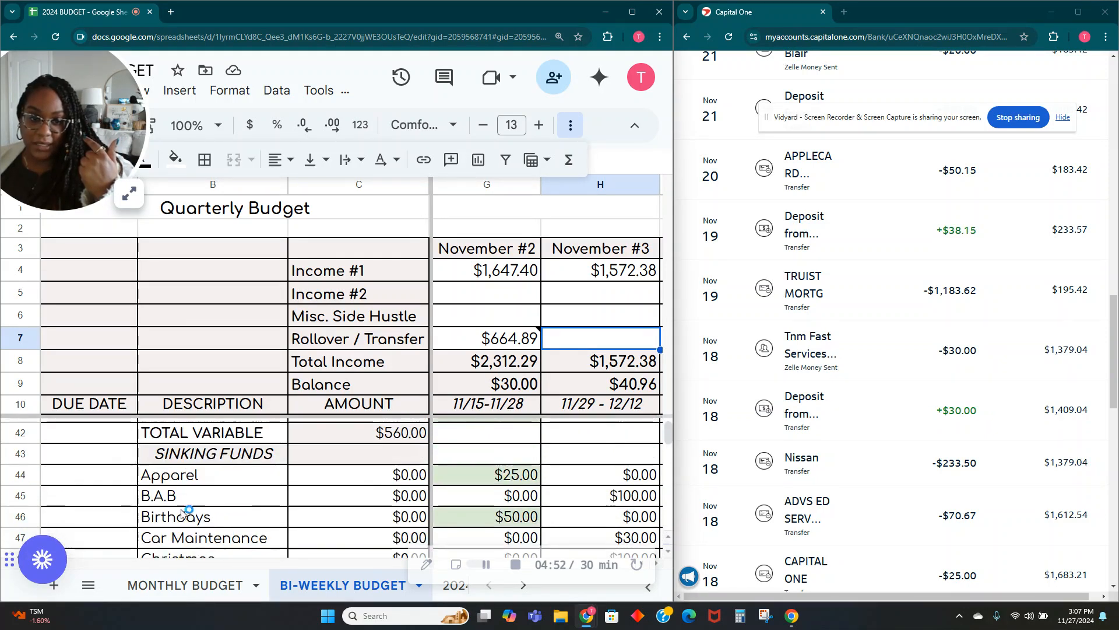
left_click(487, 518)
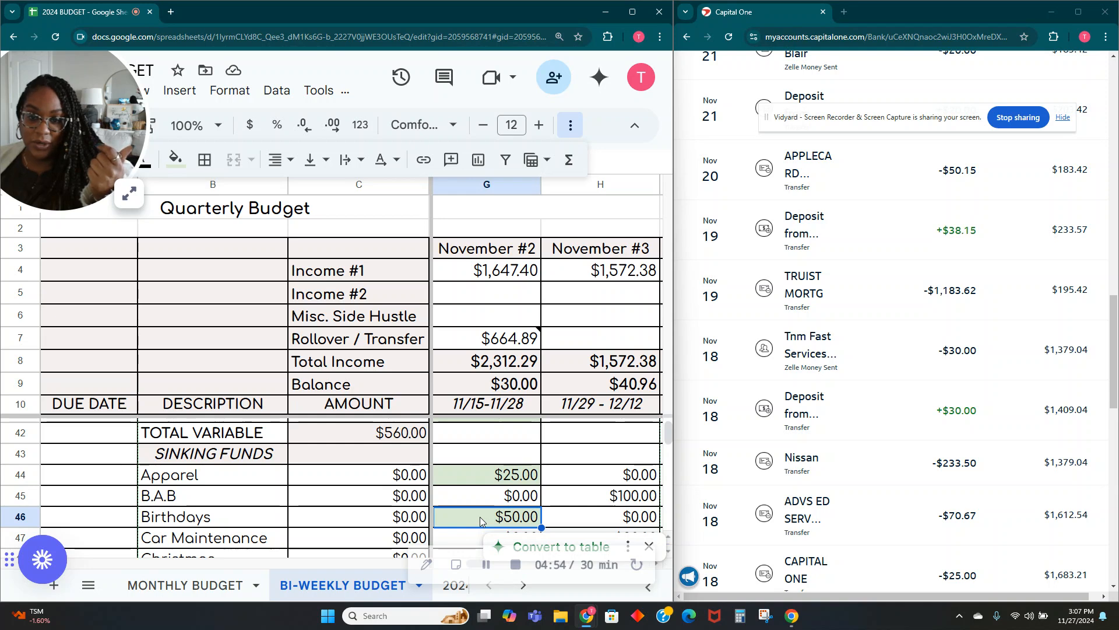
double_click(481, 517)
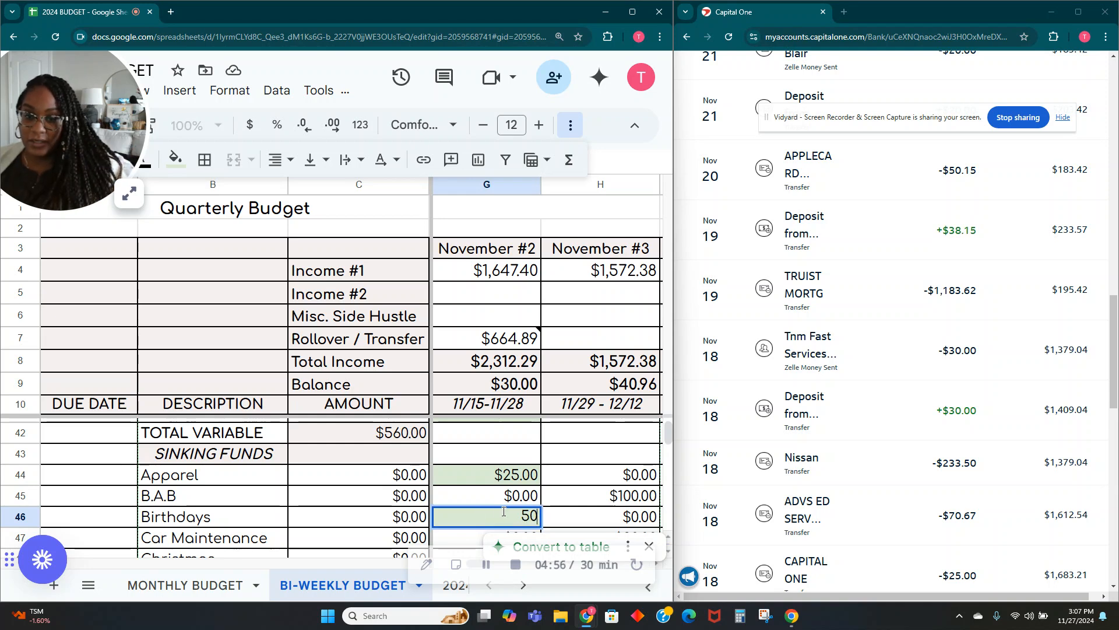
key("Home")
type("=+")
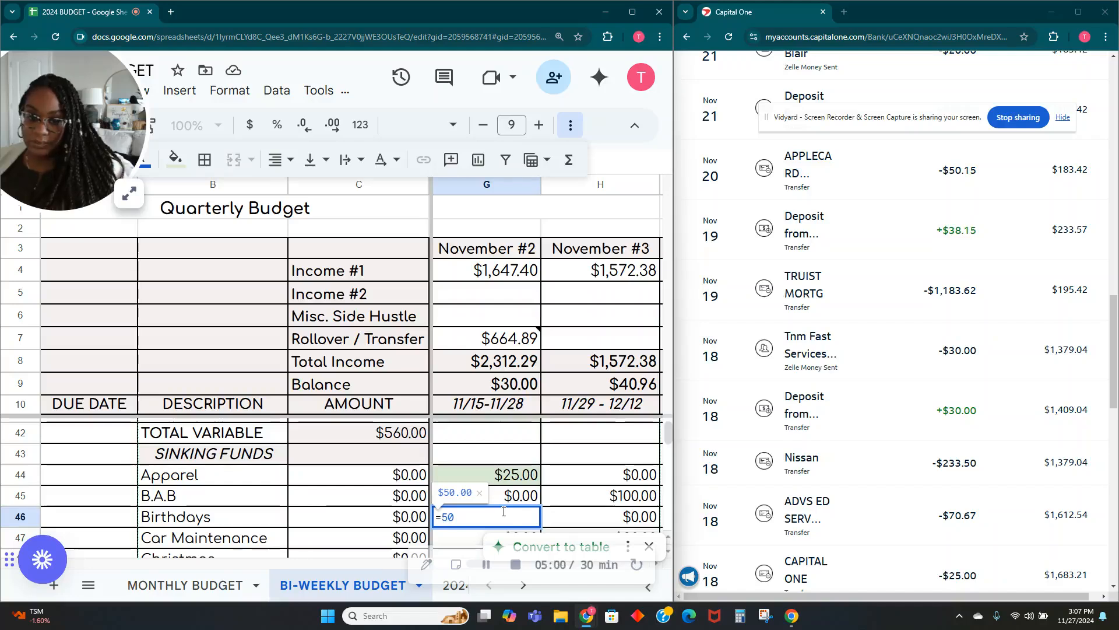
key("End")
type("++")
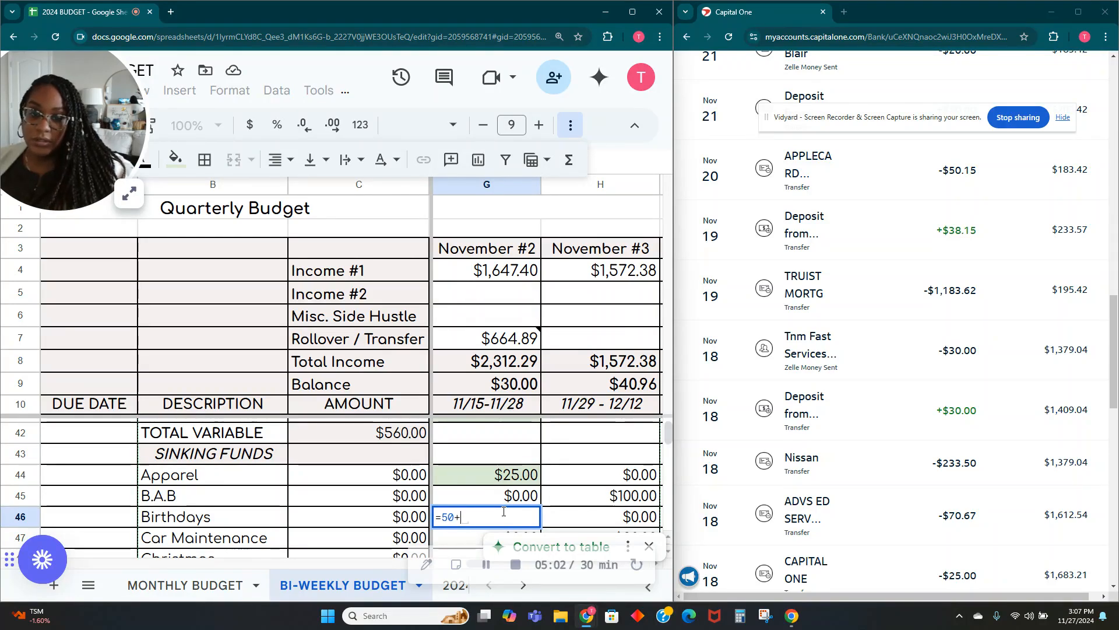
key("BackSpace")
type("0")
key("BackSpace")
type("3")
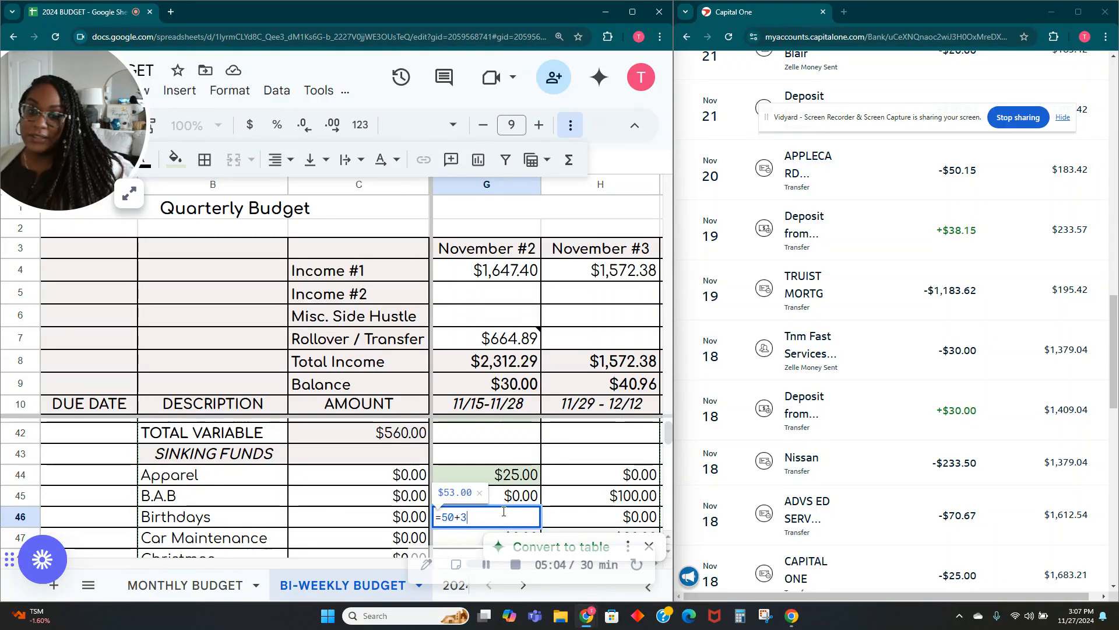
type("0")
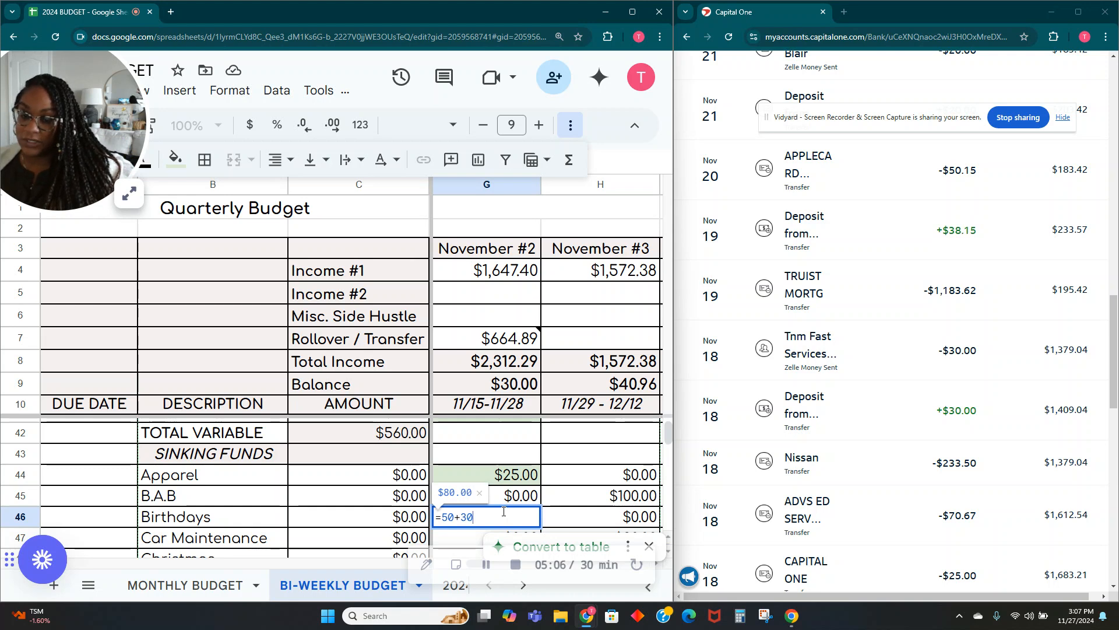
key("Tab")
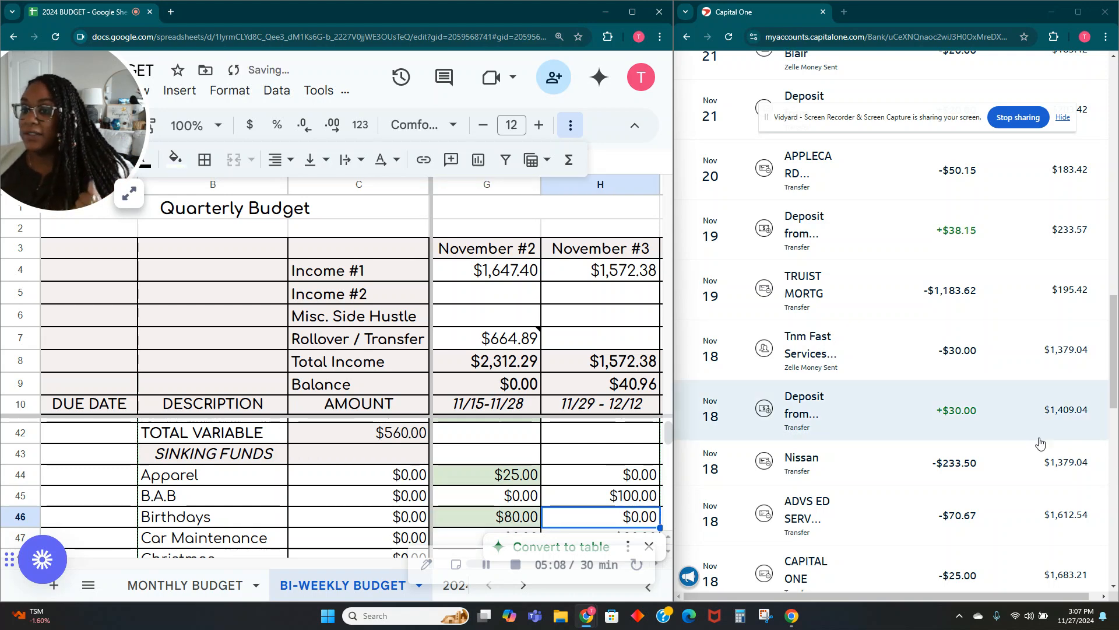
Match the November 19 Truist mortgage payment to the Mortgage expense and shade its November #2 amount light green.
scroll(974, 437, "up", 1)
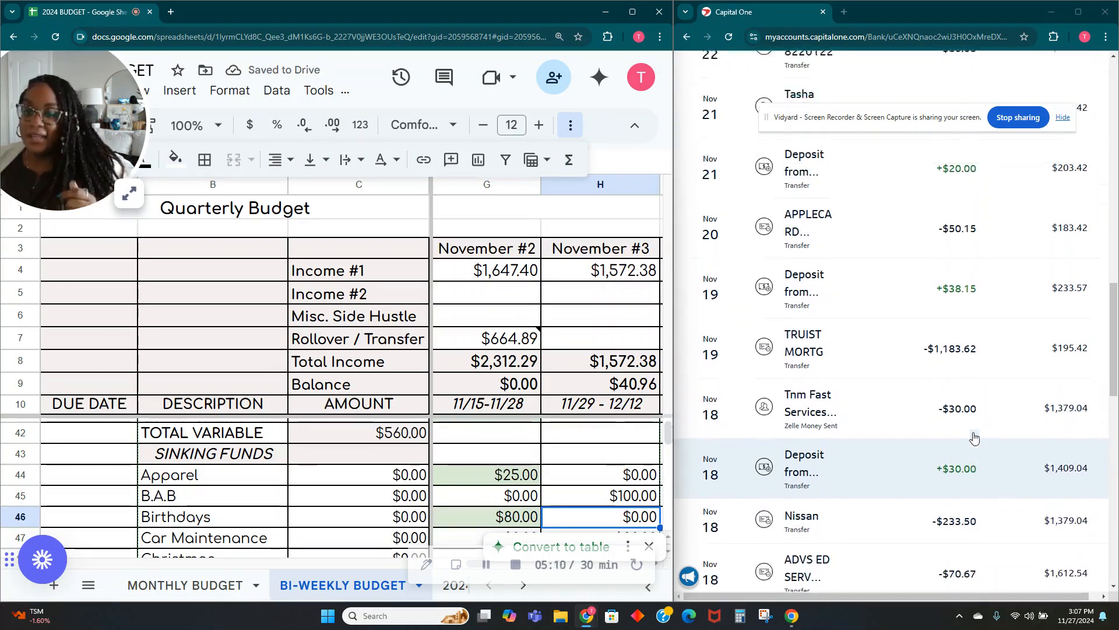
scroll(968, 412, "up", 1)
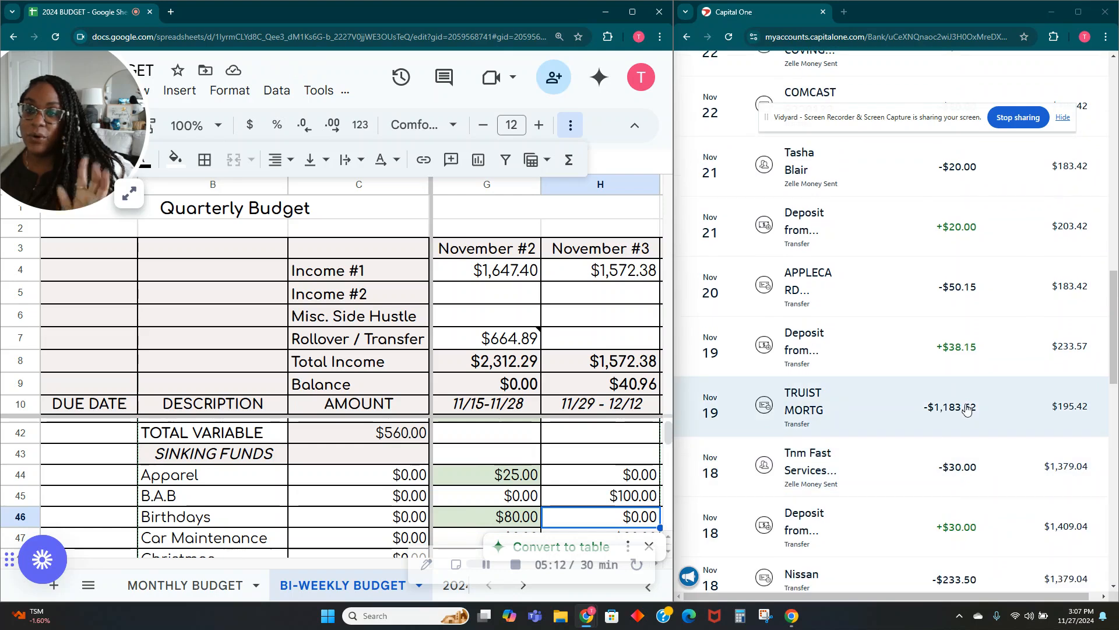
scroll(458, 463, "up", 7)
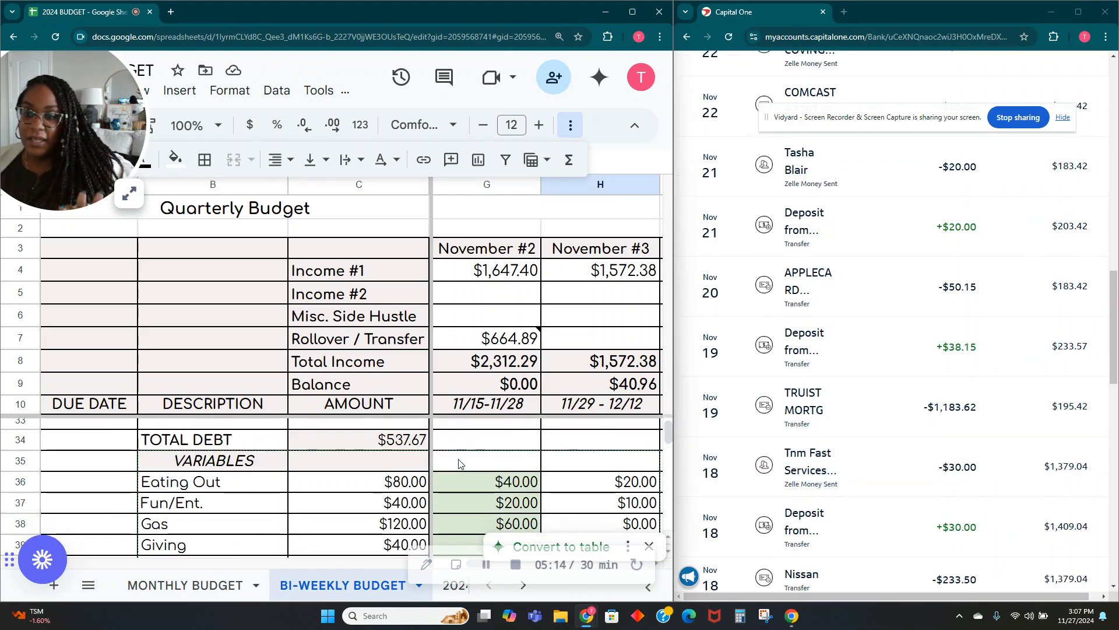
scroll(461, 466, "up", 2)
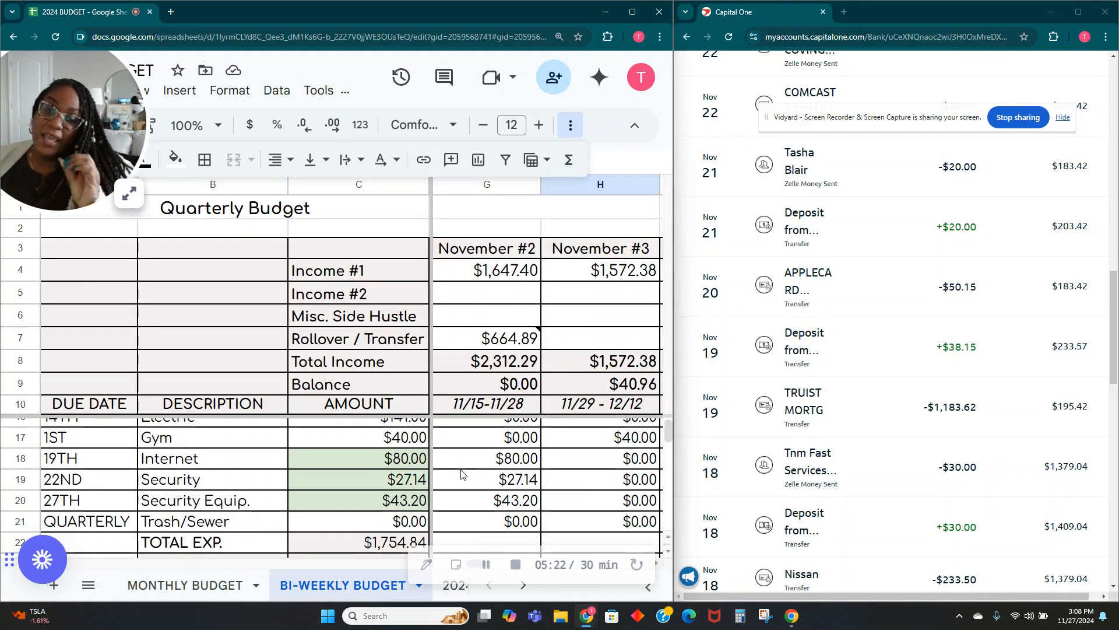
scroll(518, 479, "up", 2)
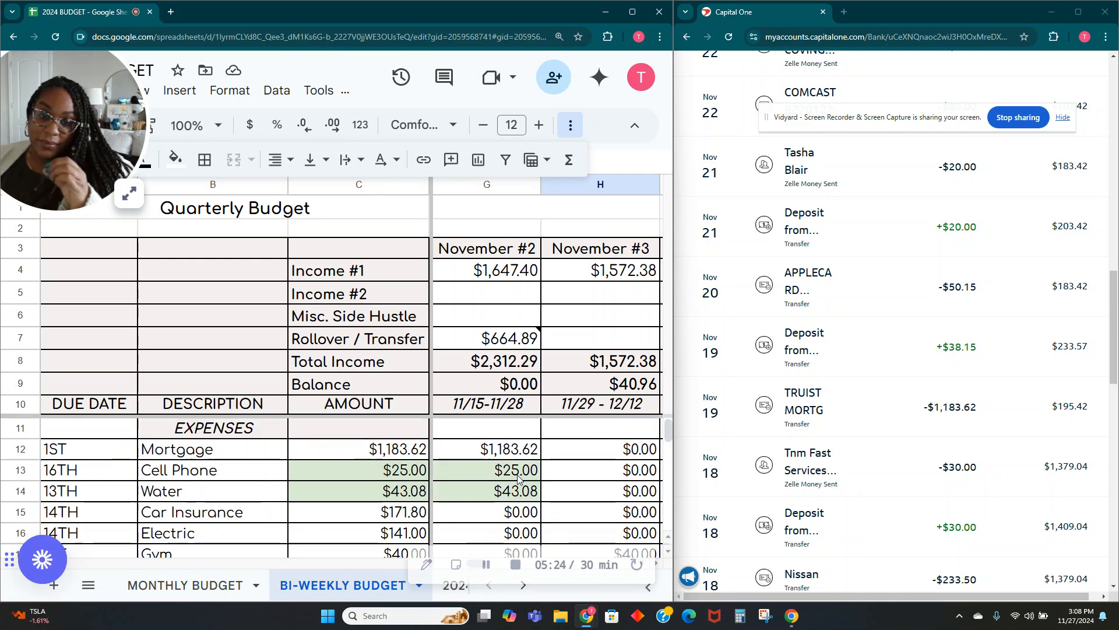
left_click(527, 452)
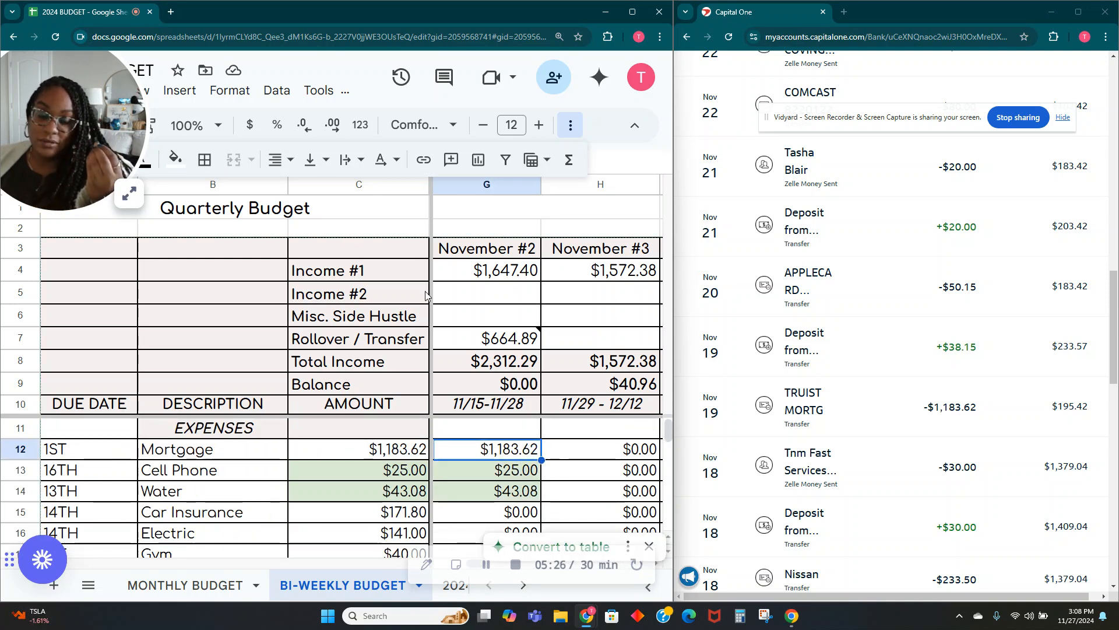
left_click(174, 159)
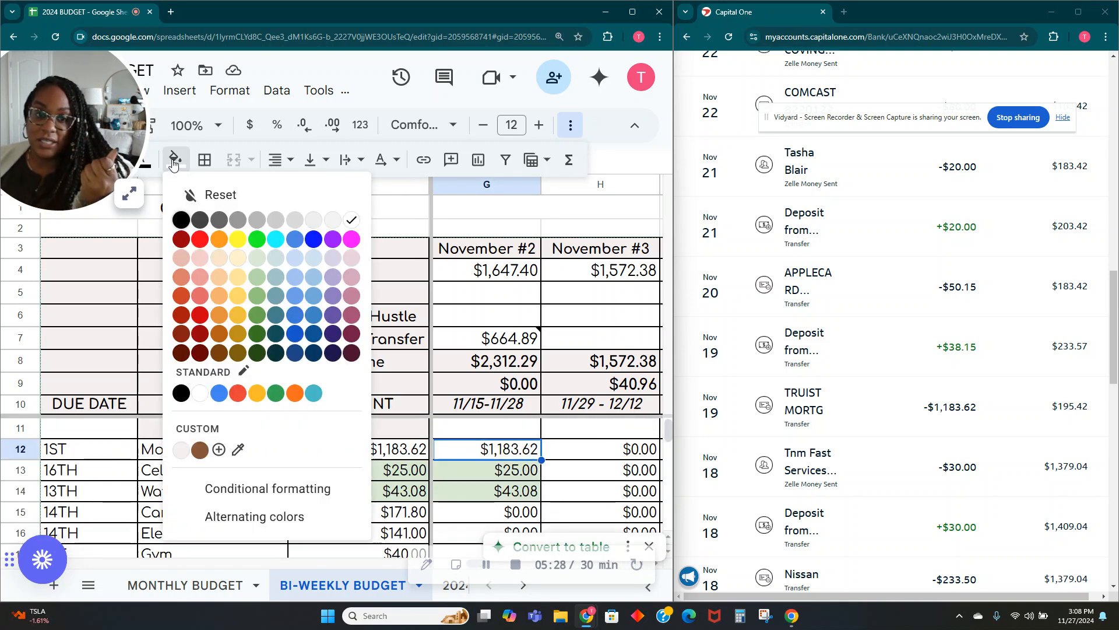
left_click(257, 277)
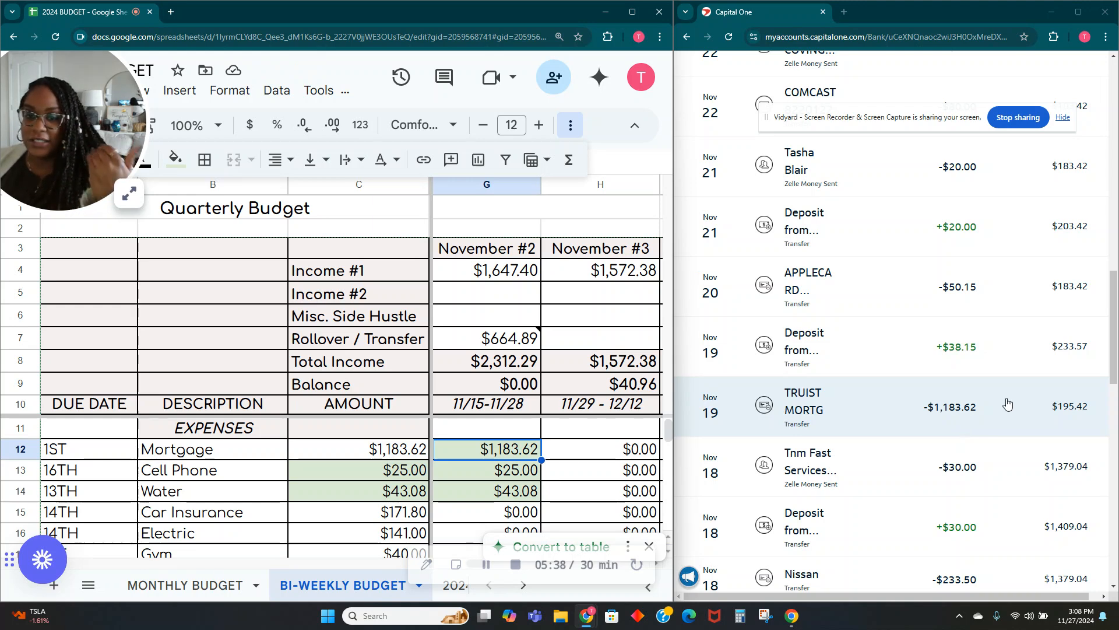
Check the memo details of the November 19 deposit of $38.15 in the Capital One history and collapse them again.
scroll(995, 417, "up", 2)
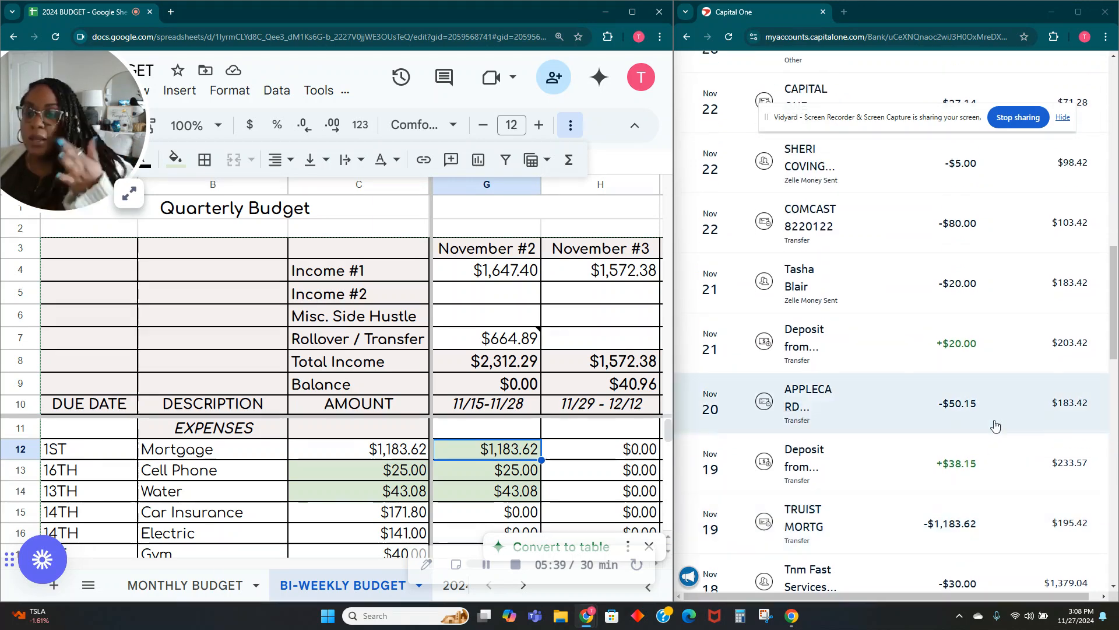
left_click(1000, 467)
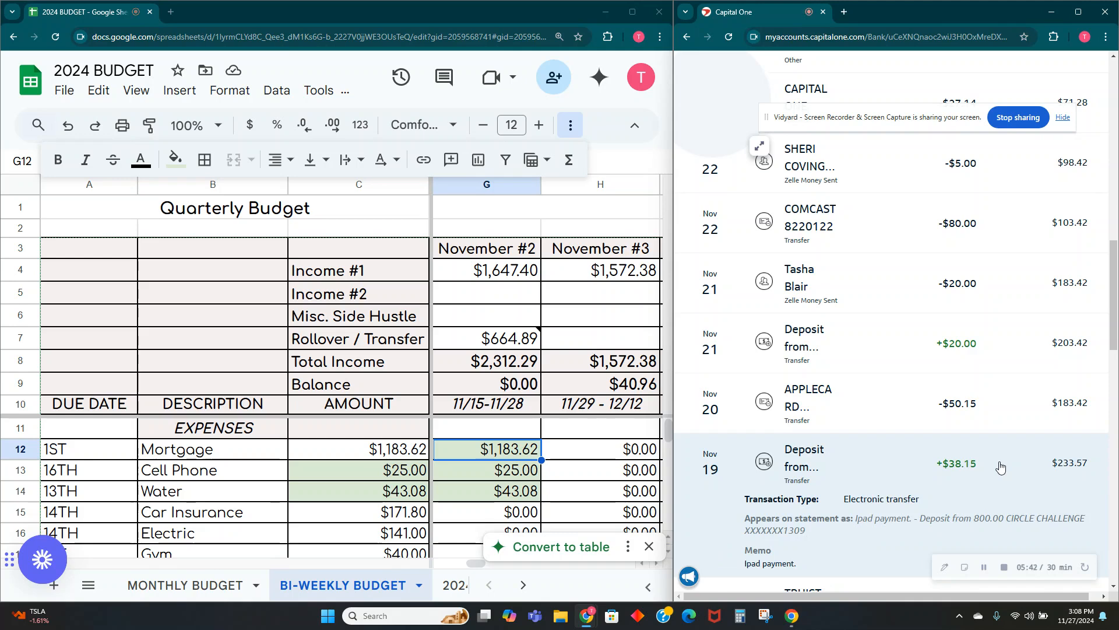
scroll(1000, 466, "down", 1)
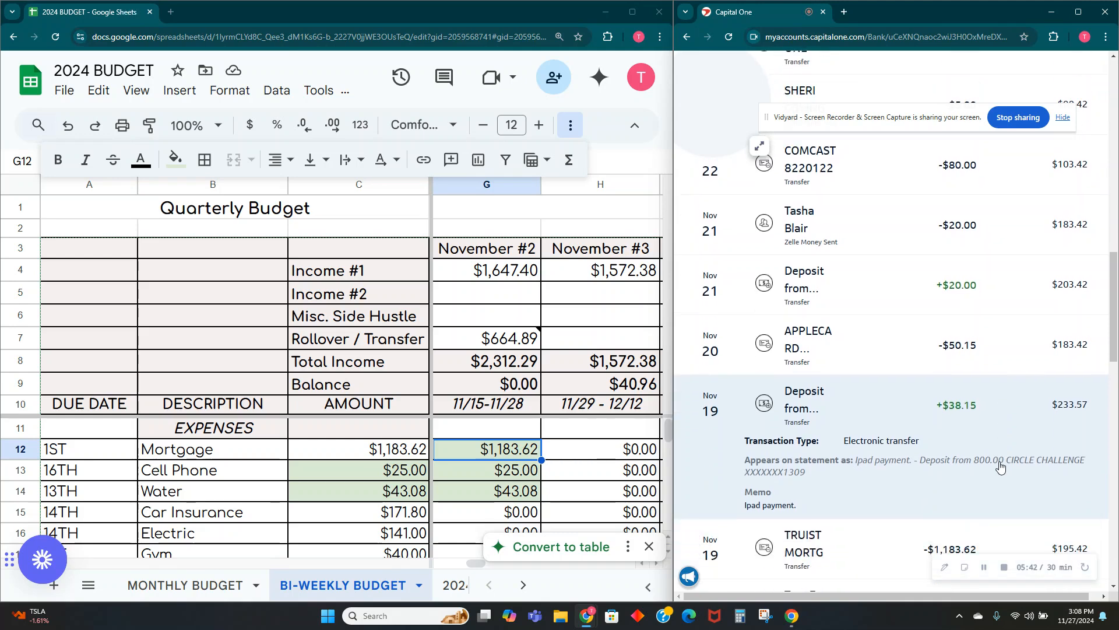
left_click(978, 410)
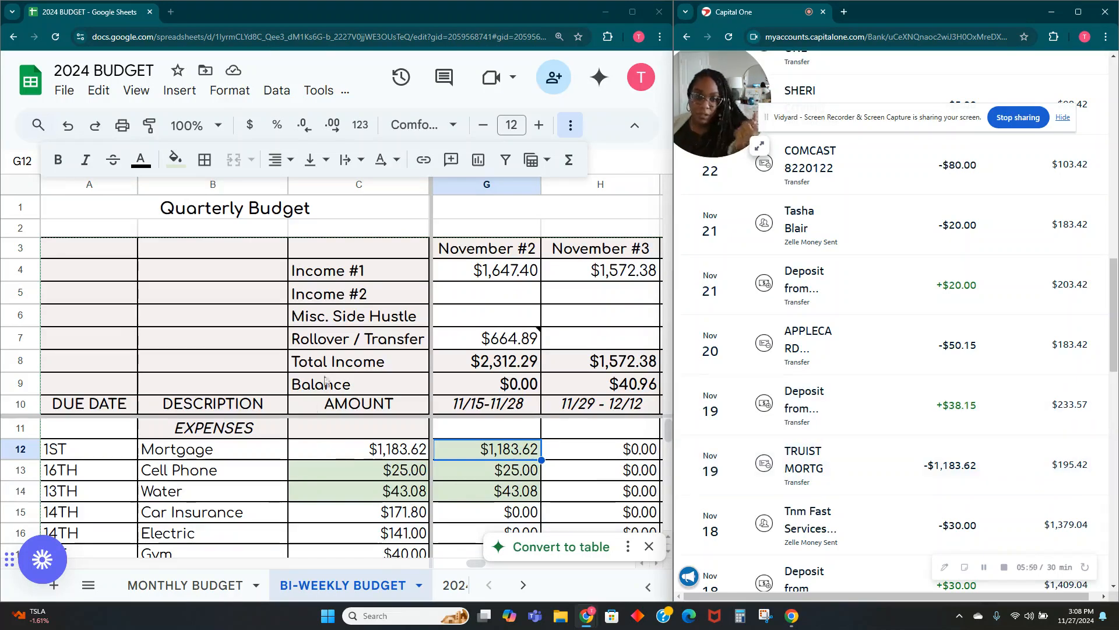
Add the line "38.15 - IPAD PAYMENT CIR CHALLENGE" to the note on the November #2 Rollover / Transfer amount.
left_click(497, 341)
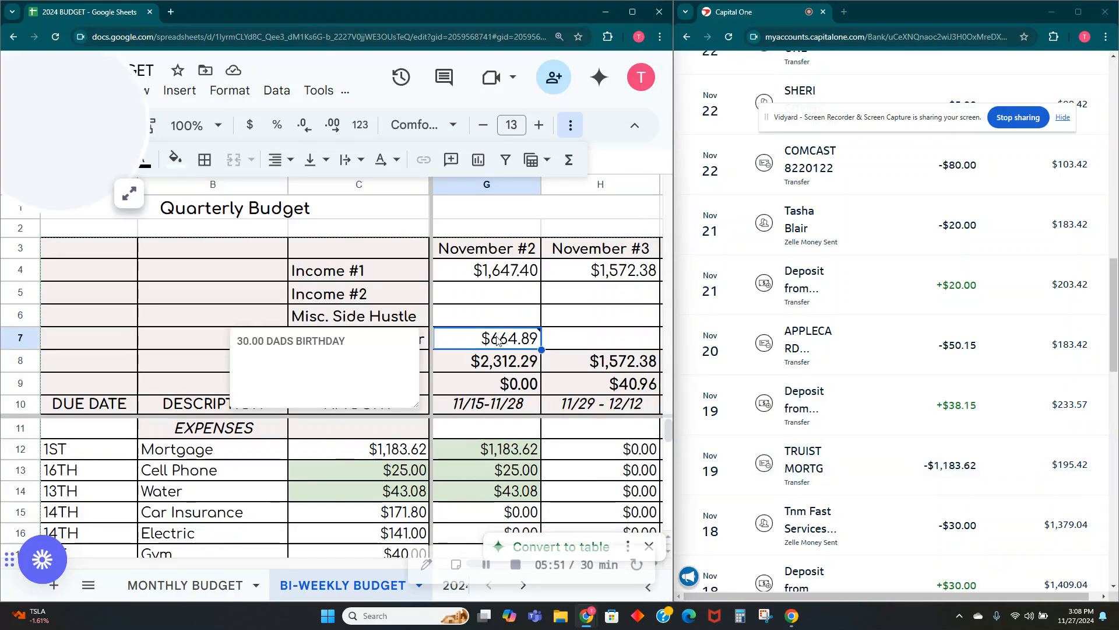
left_click(346, 345)
type("38.15 -")
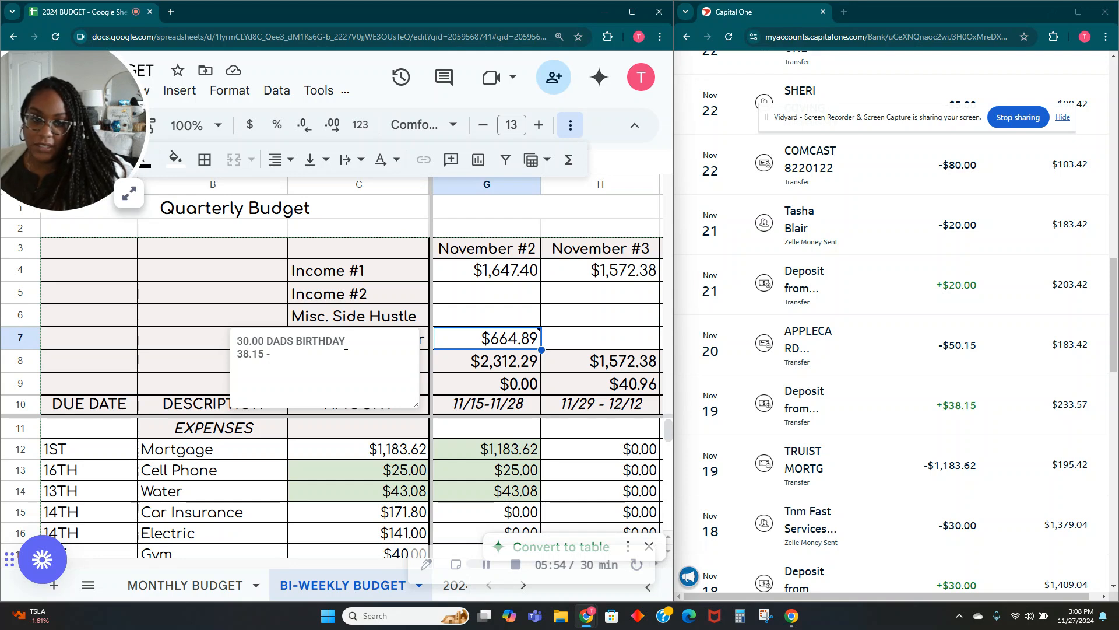
type(" IPAD PA")
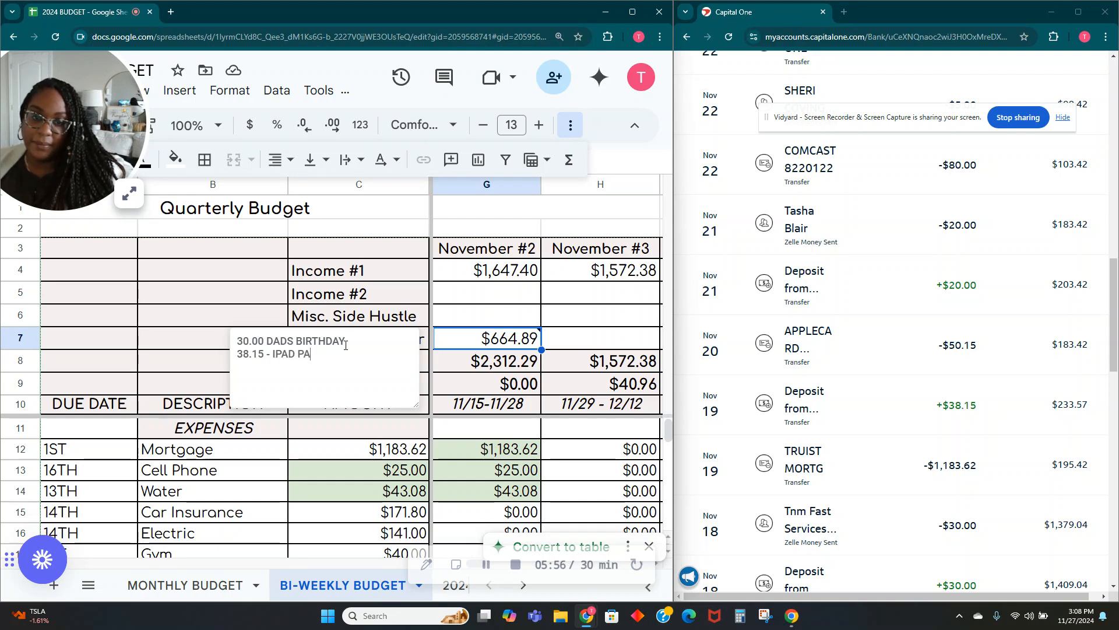
type("YMN")
type("NT CIR")
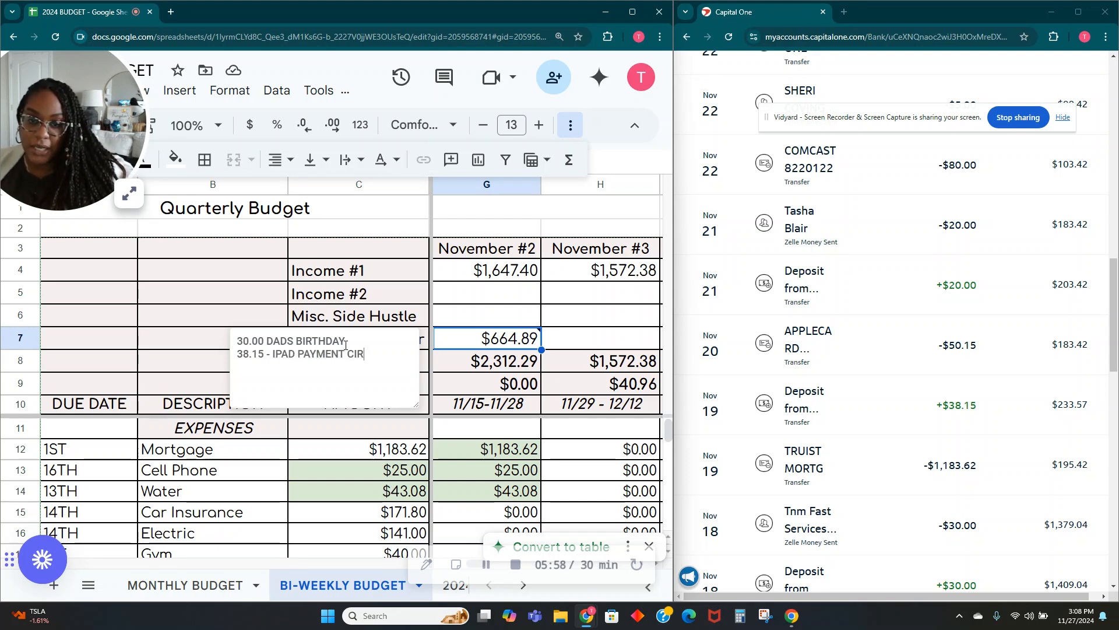
type(" CHALLENGE")
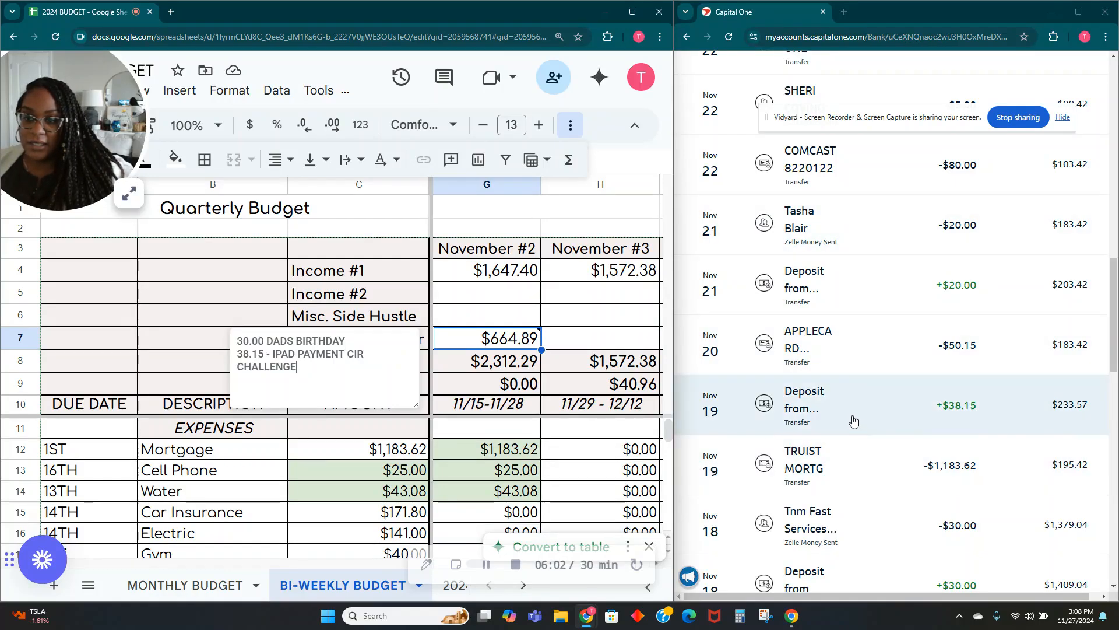
left_click(557, 488)
Find the November #2 Other/IPAD amount in the sinking funds and calculate 50.15 - 38.15 in Calculator.
scroll(536, 485, "down", 7)
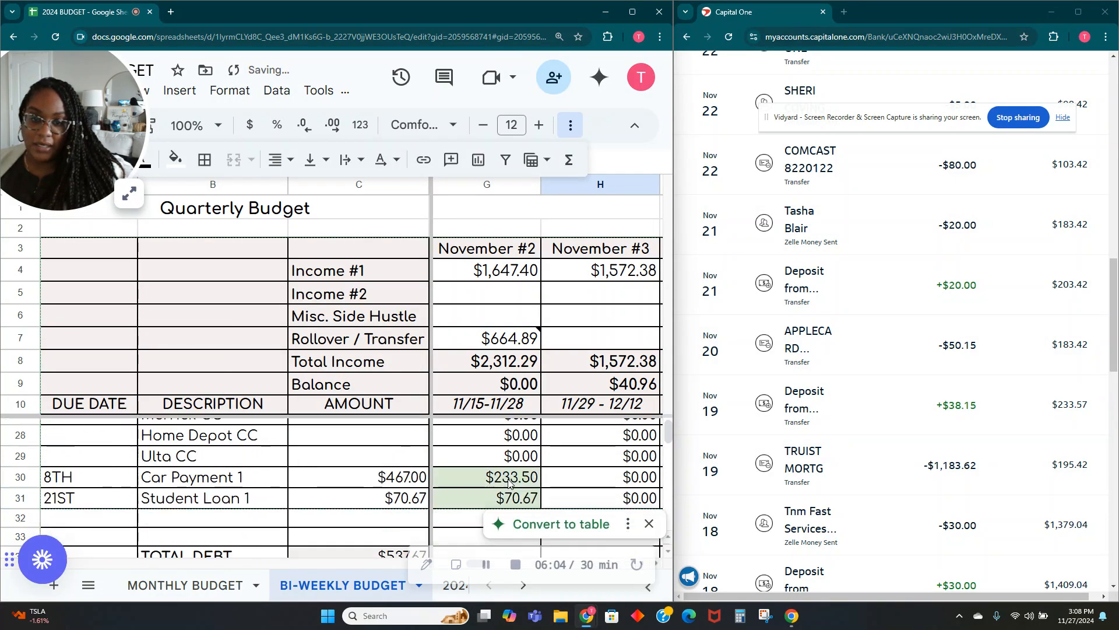
scroll(449, 458, "down", 8)
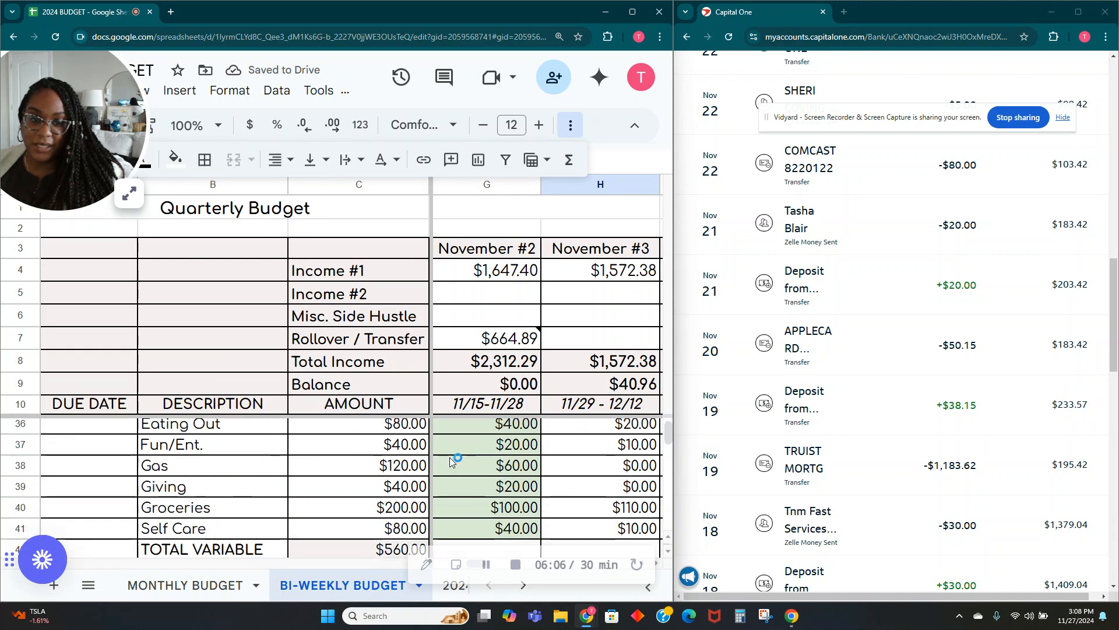
scroll(450, 463, "down", 3)
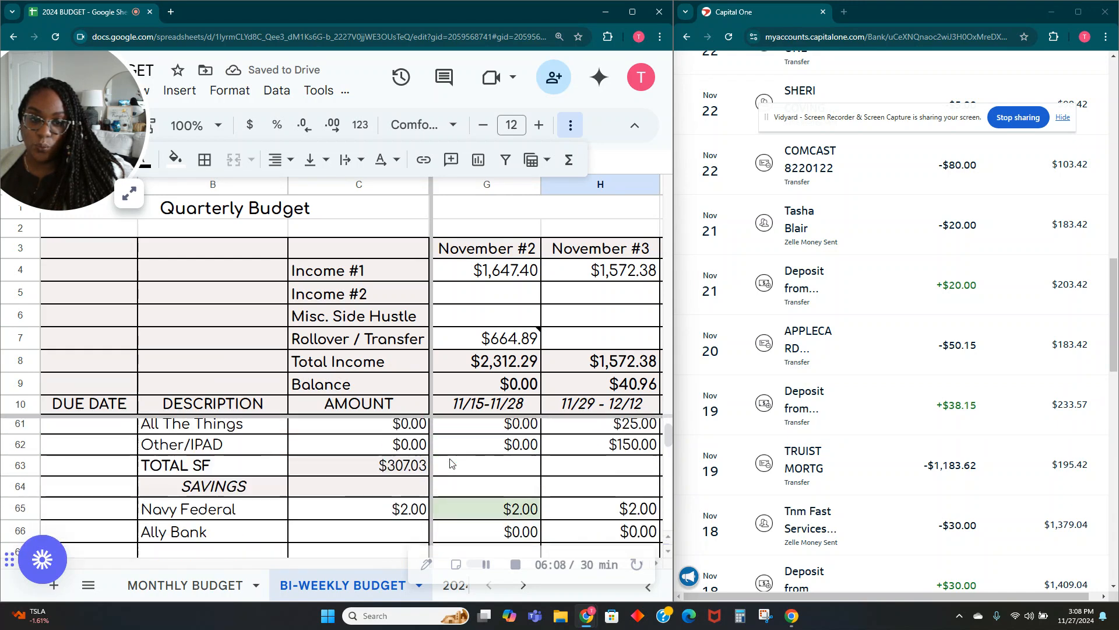
left_click(508, 448)
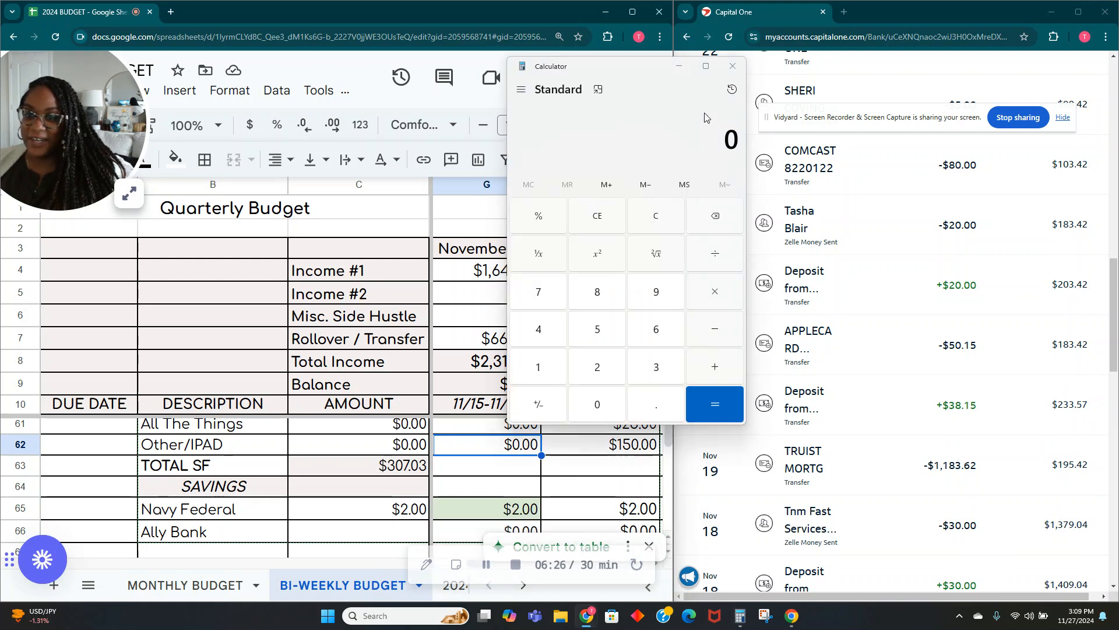
type("50.1")
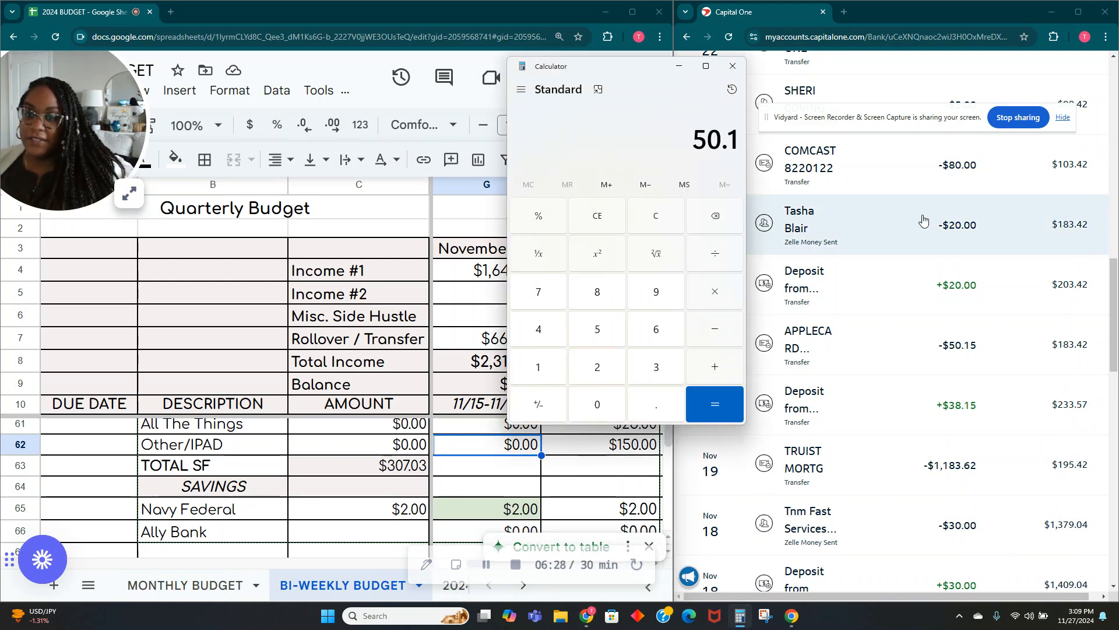
type("5 - 38.15")
key("Return")
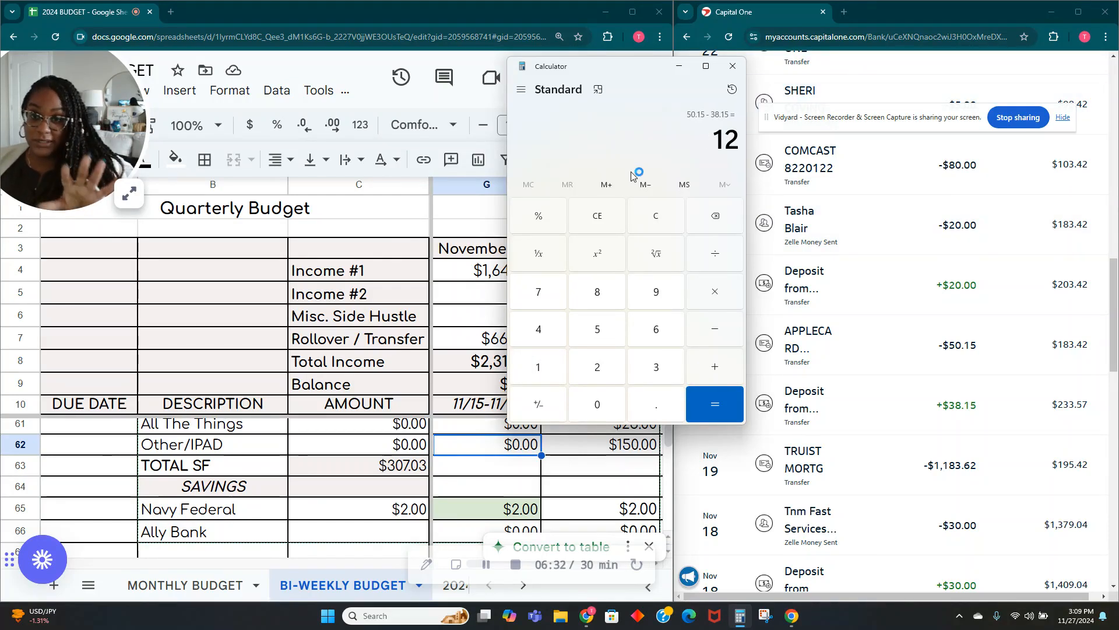
left_click(679, 66)
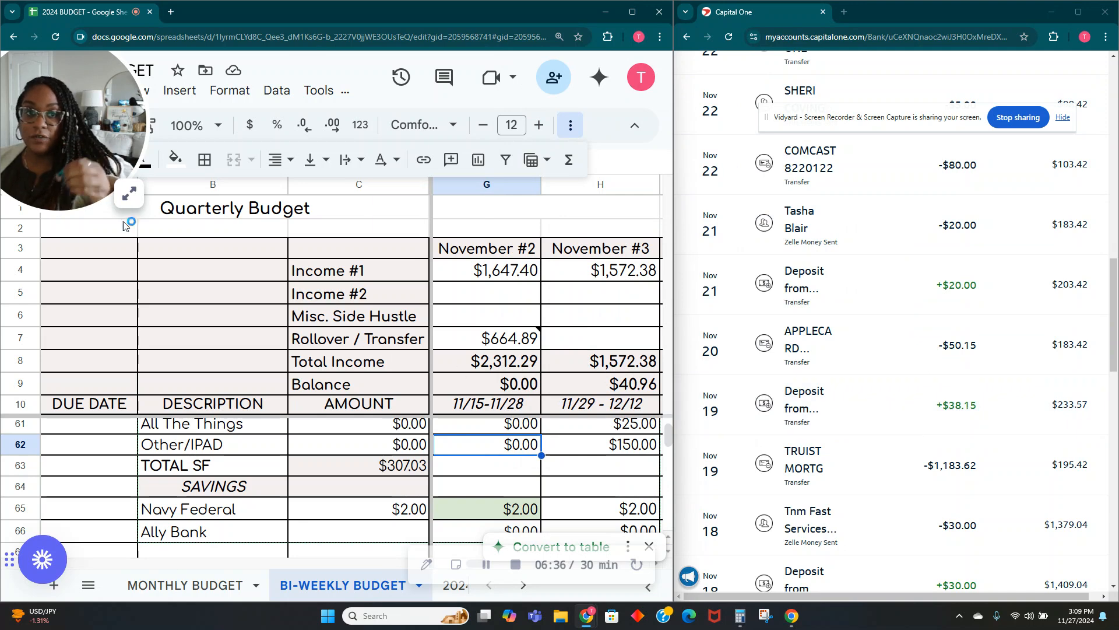
left_click(129, 194)
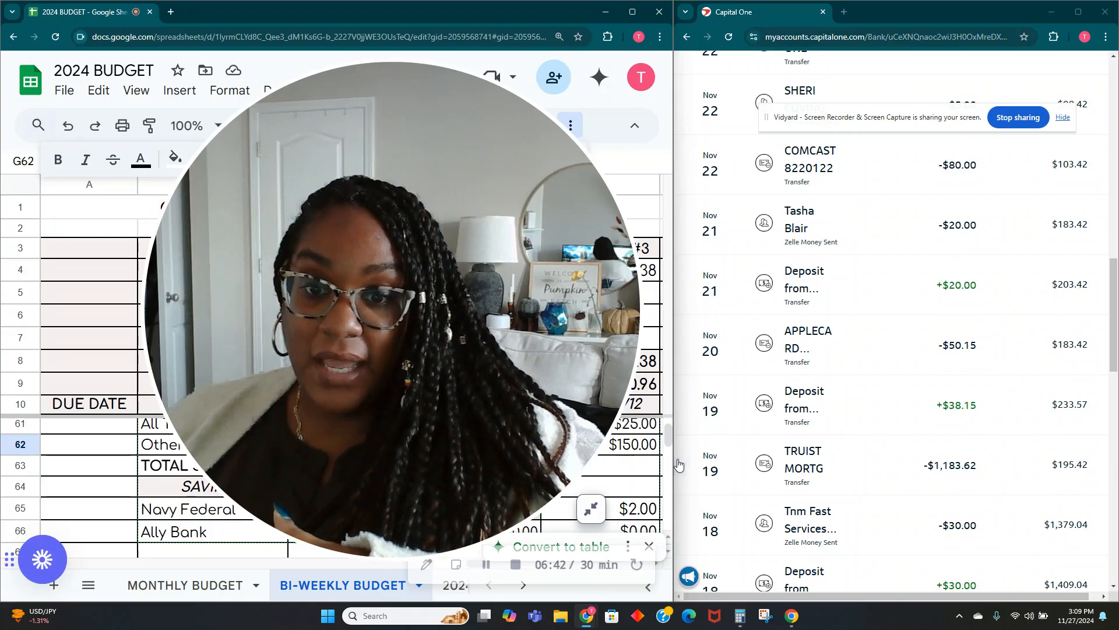
left_click(590, 508)
Set the November #2 Other/IPAD amount in the sinking funds to the formula =50.15.
scroll(457, 415, "down", 3)
scroll(456, 415, "up", 3)
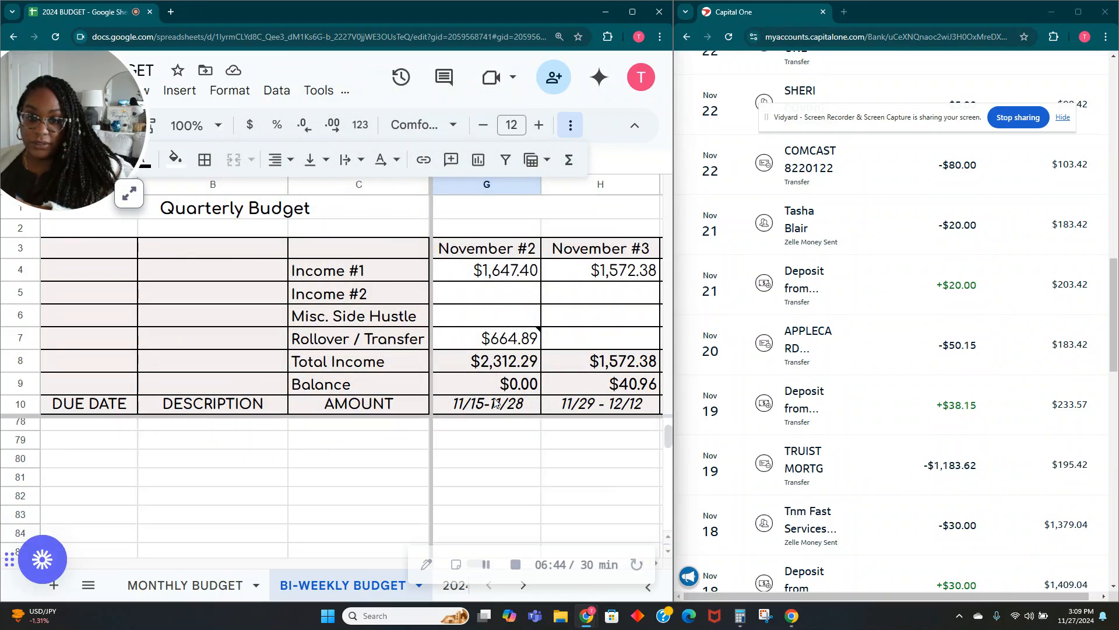
scroll(500, 410, "up", 1)
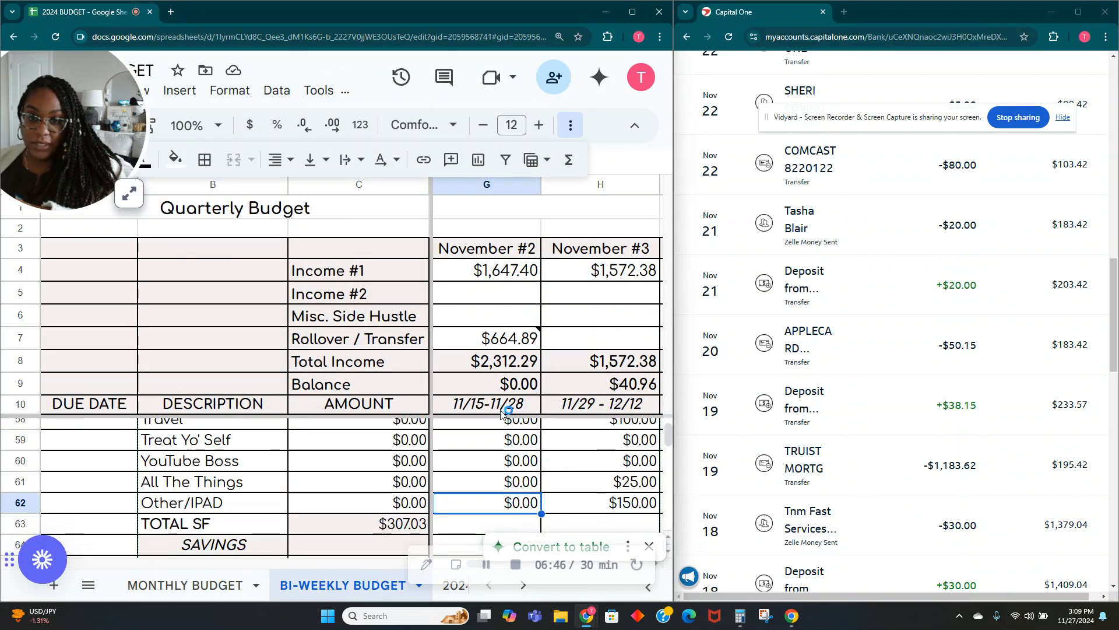
scroll(501, 417, "down", 4)
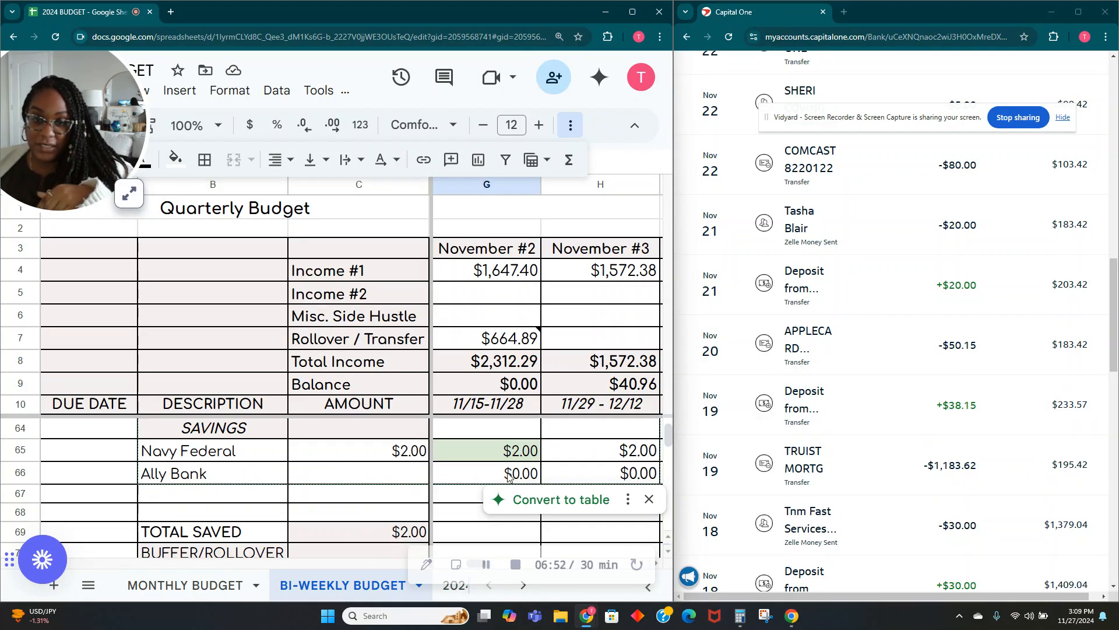
scroll(480, 504, "up", 2)
left_click(482, 502)
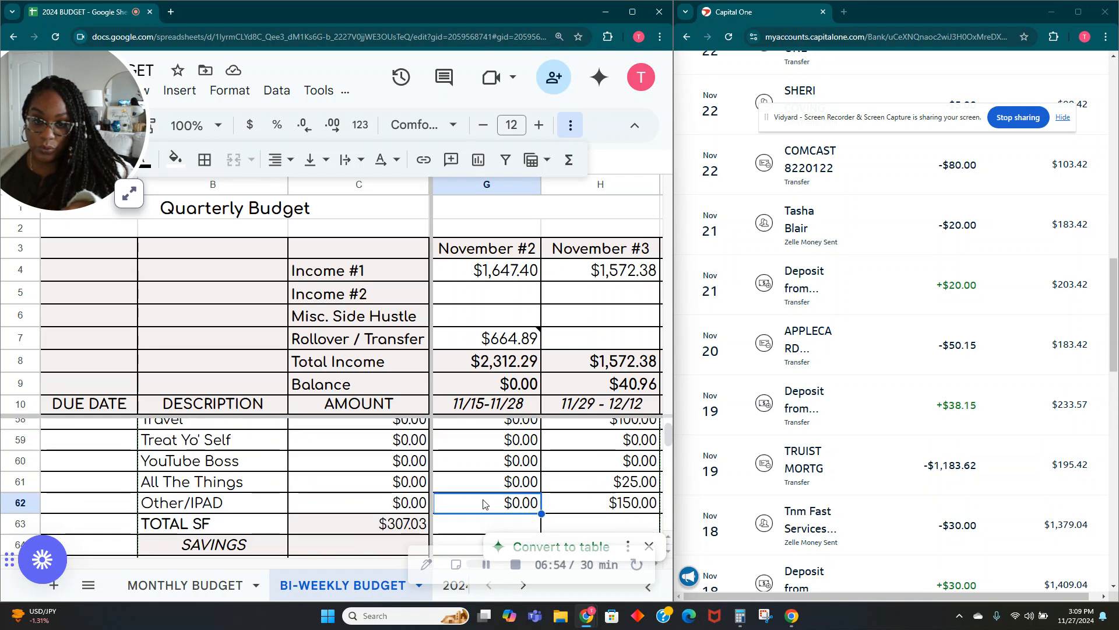
type("=50.")
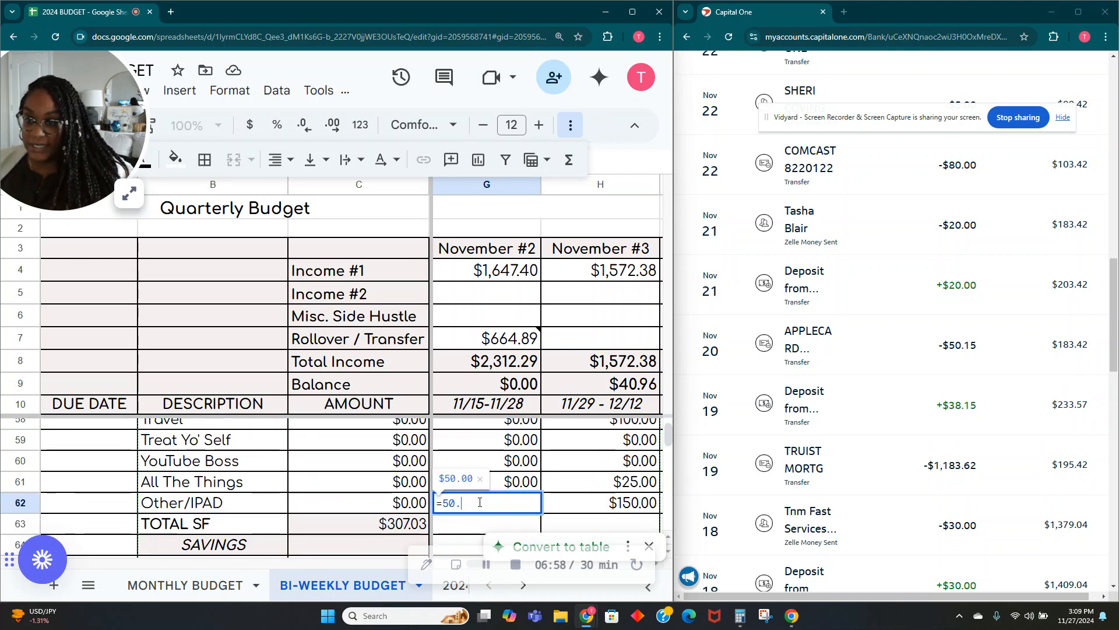
type("015")
key("Tab")
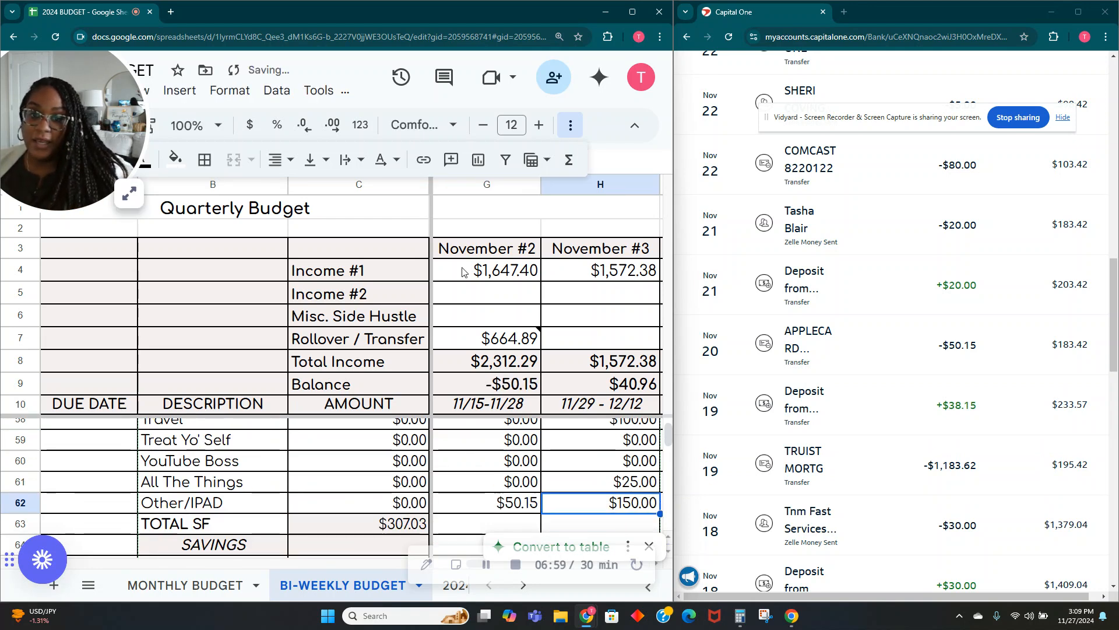
Insert a note reading "IPAD PAYMENT" on the November #2 Other/IPAD amount.
right_click(500, 513)
scroll(595, 408, "down", 2)
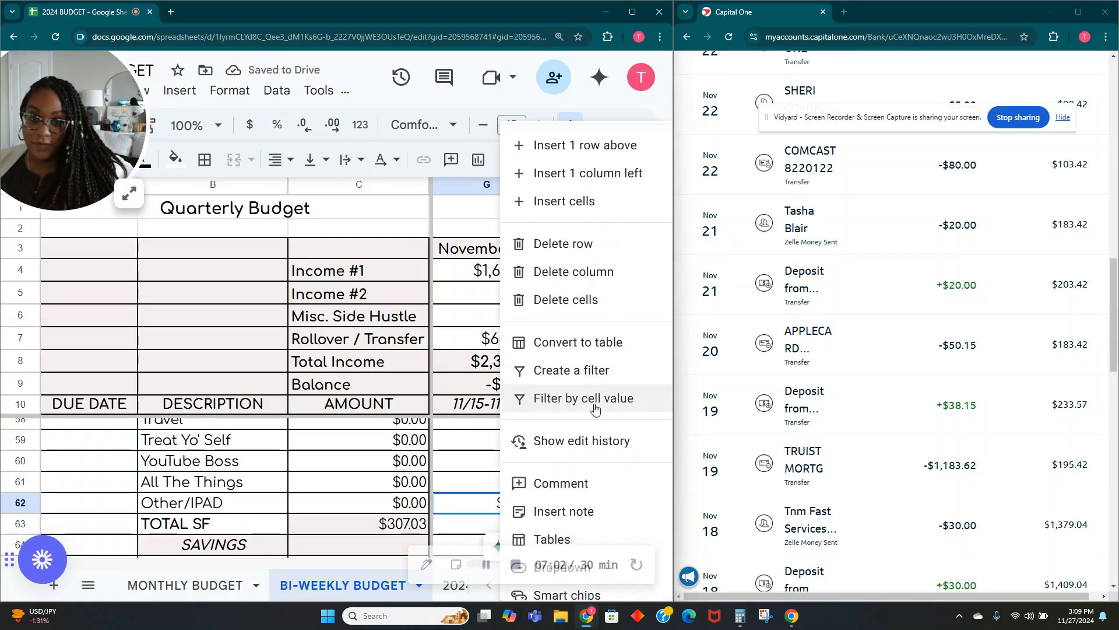
scroll(595, 408, "down", 1)
left_click(579, 450)
type("IPA")
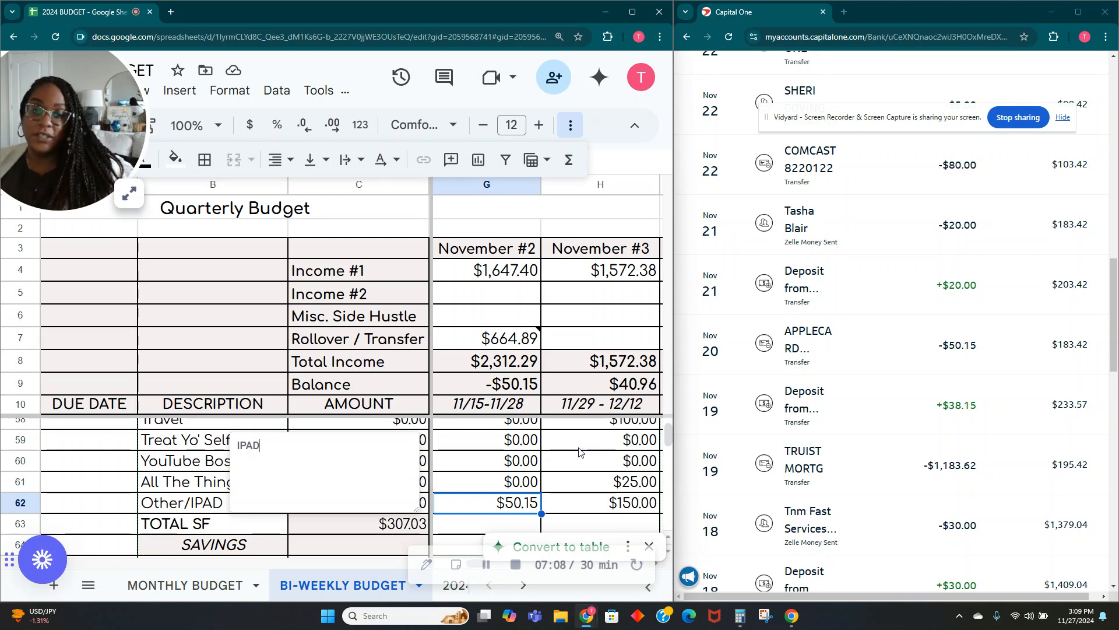
type("D PA")
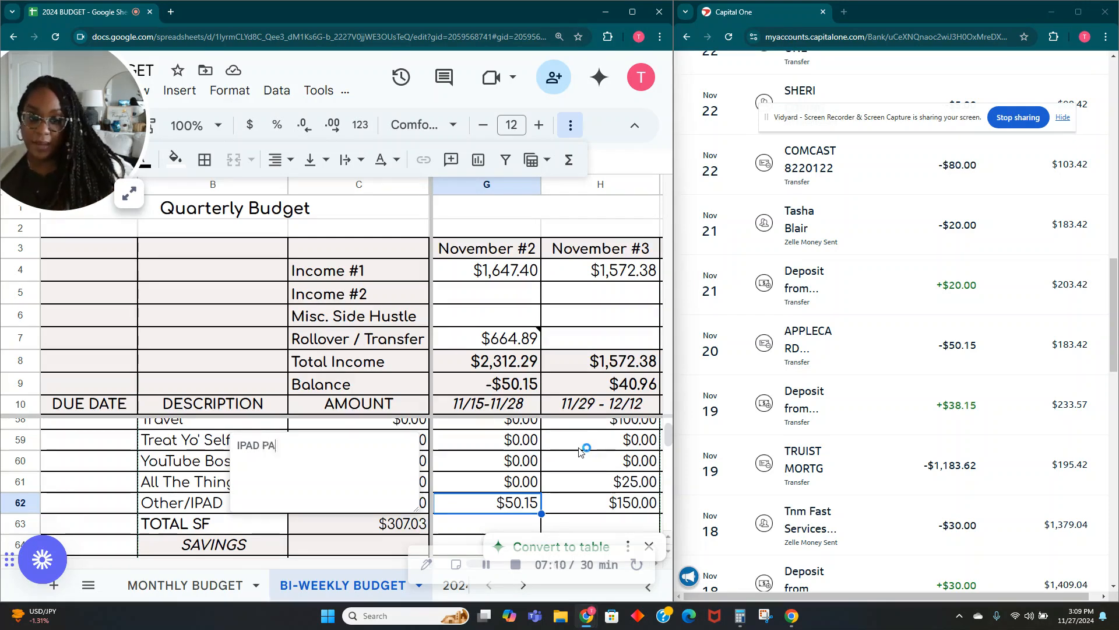
type("YMENT")
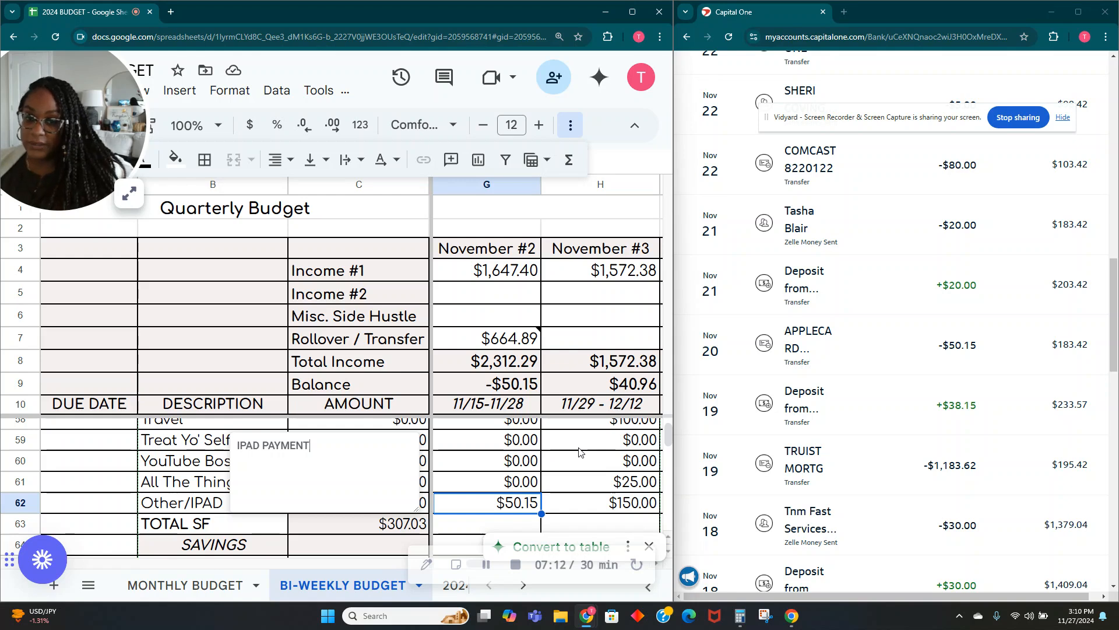
left_click(570, 491)
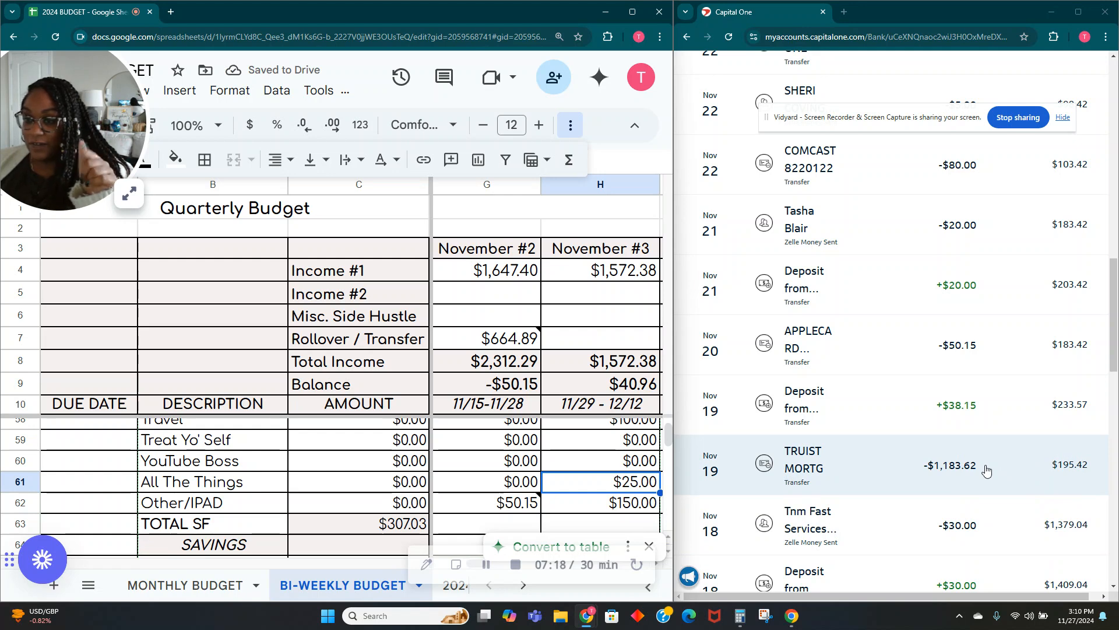
Check the memo details of the November 21 deposit of $20.00 in the Capital One history and collapse them again.
scroll(987, 470, "up", 1)
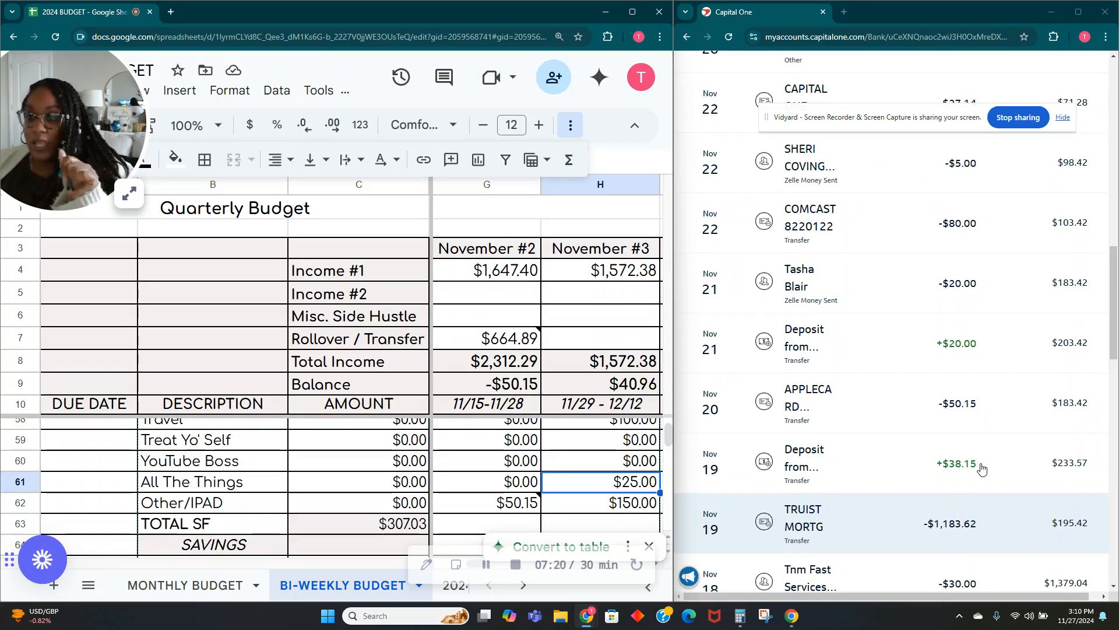
scroll(983, 469, "up", 1)
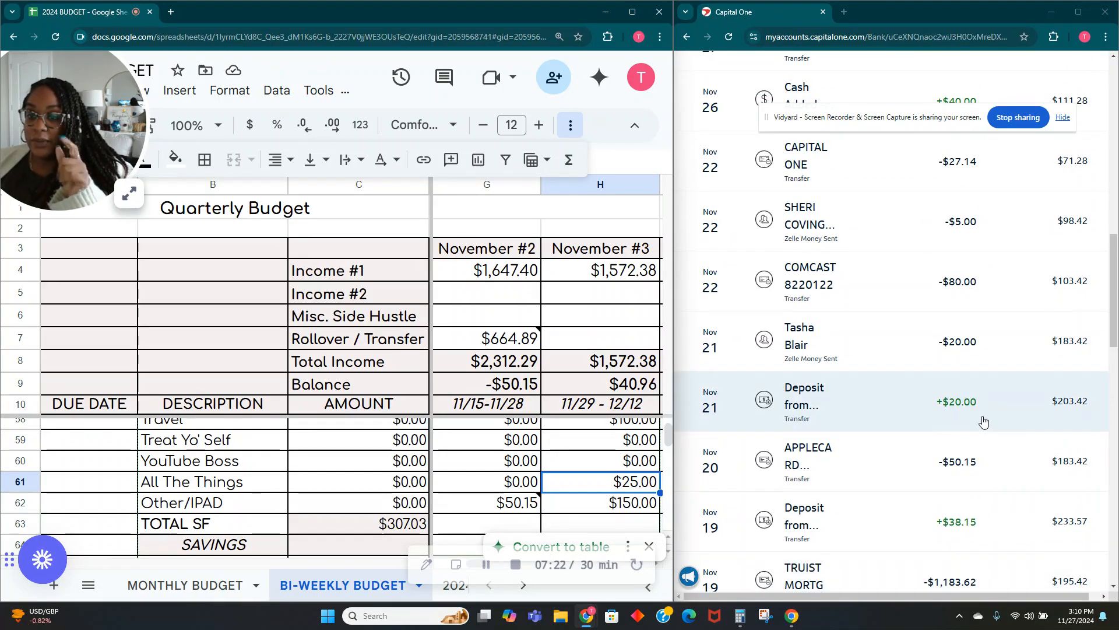
left_click(985, 401)
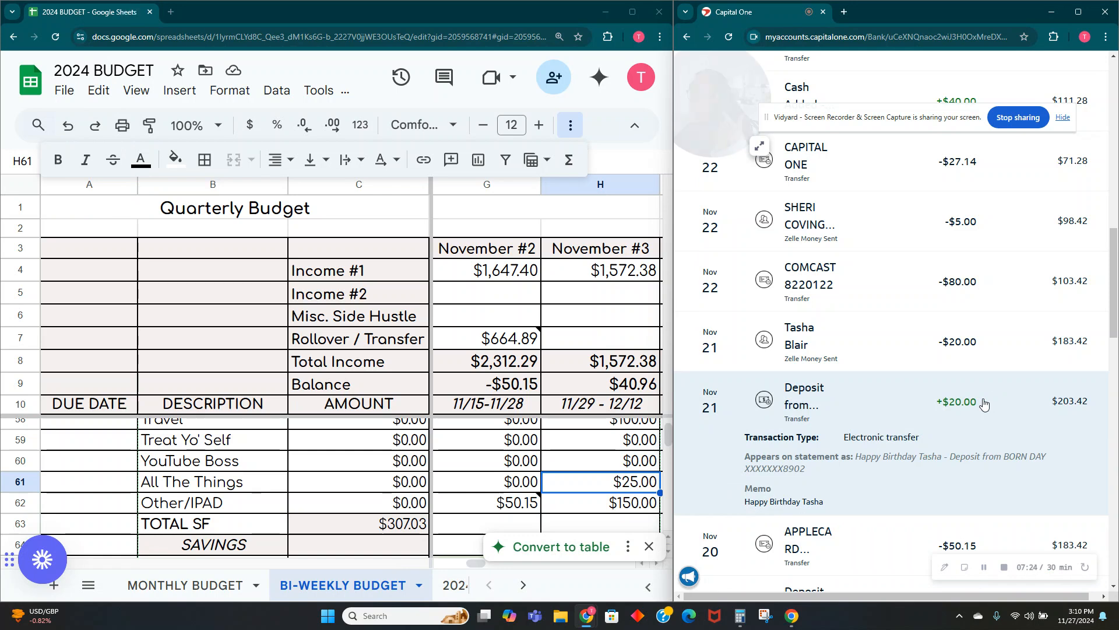
left_click(984, 401)
scroll(983, 361, "up", 3)
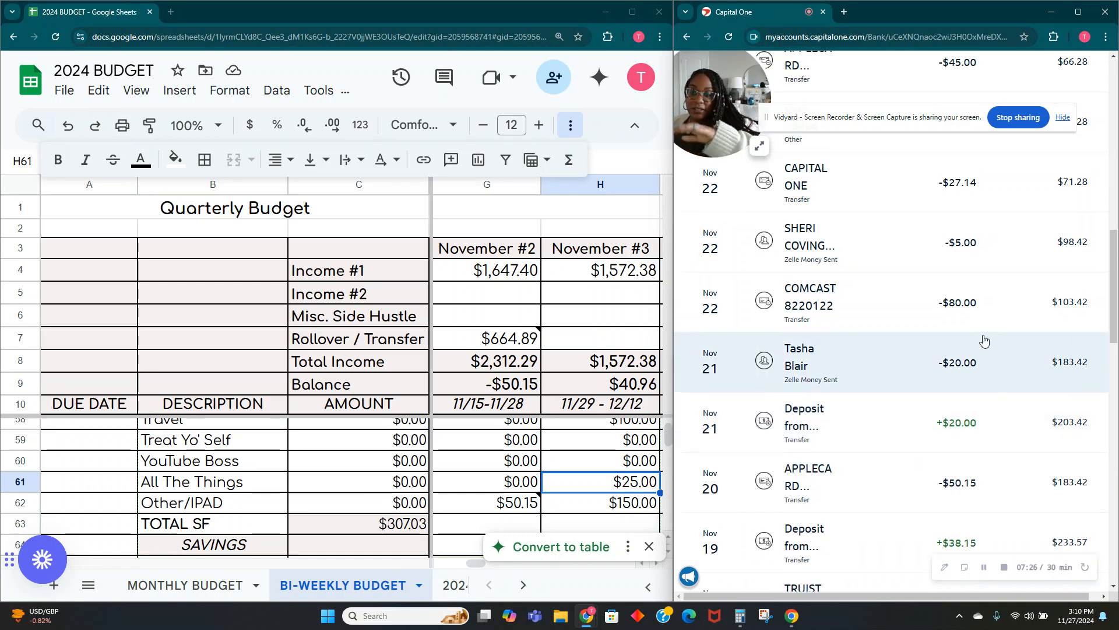
scroll(984, 348, "up", 1)
Add a line to the November #2 Rollover / Transfer note with 20.00, the birthday recipient's first name and BDAY.
mouse_move(457, 331)
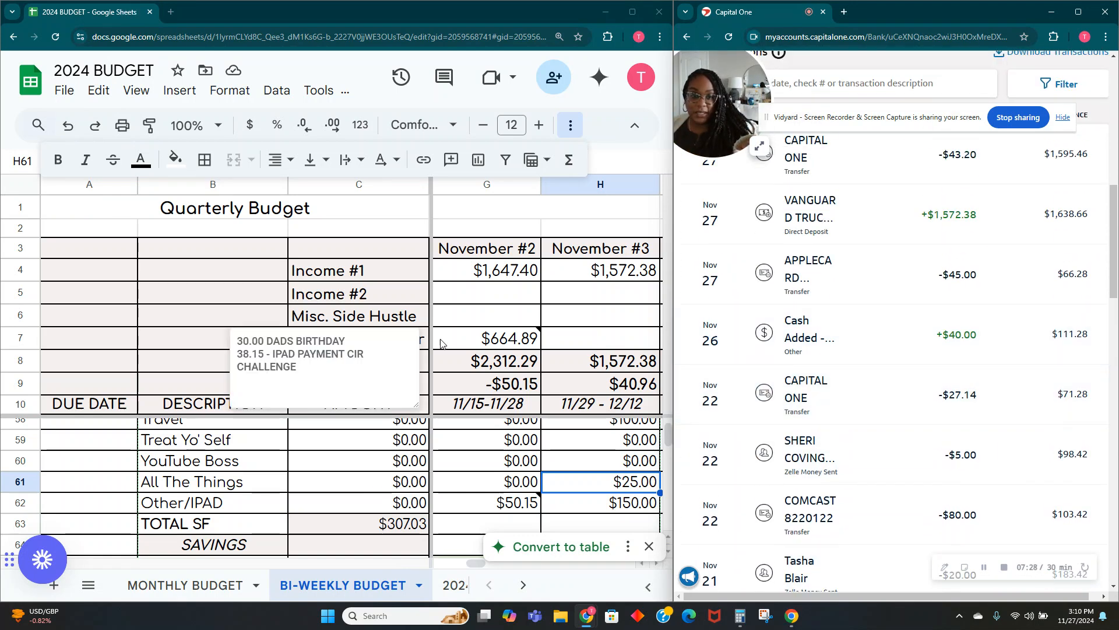
left_click(502, 307)
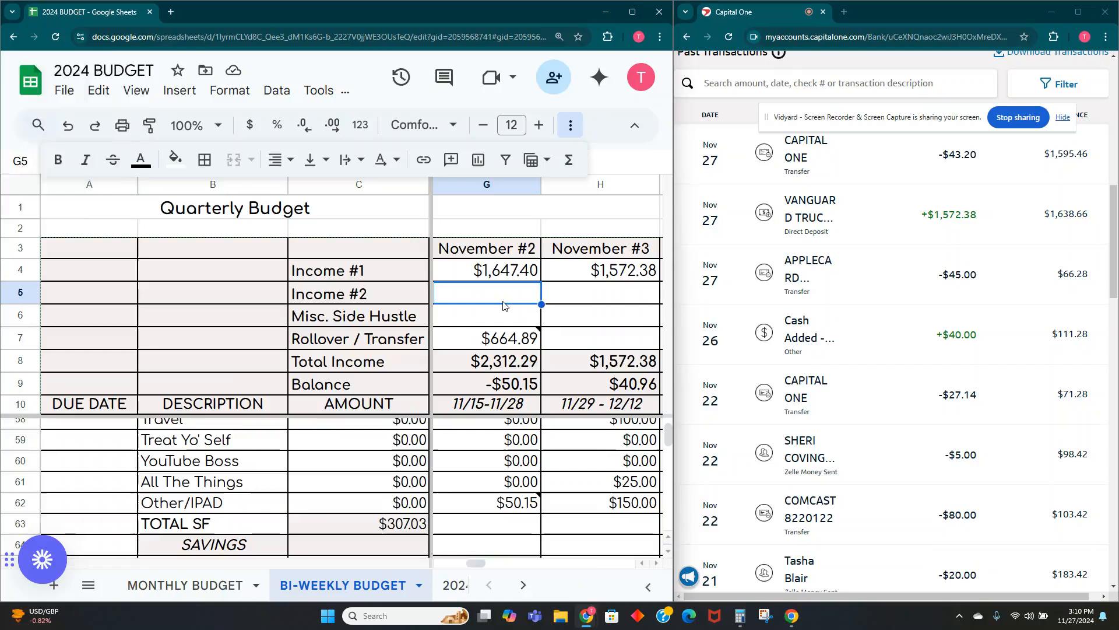
left_click(477, 338)
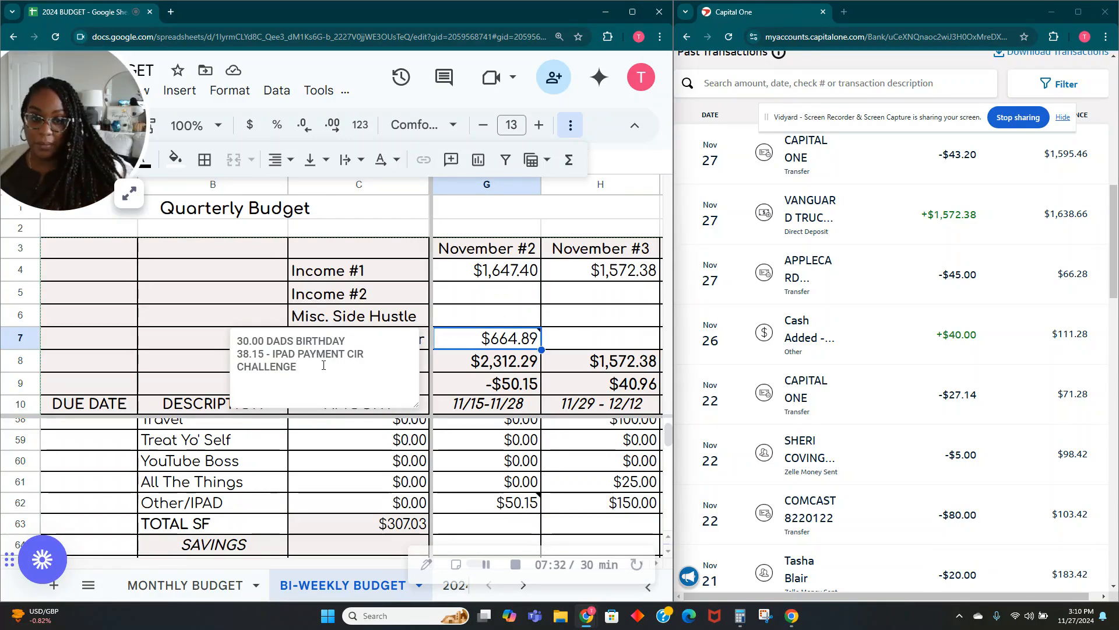
type(".00")
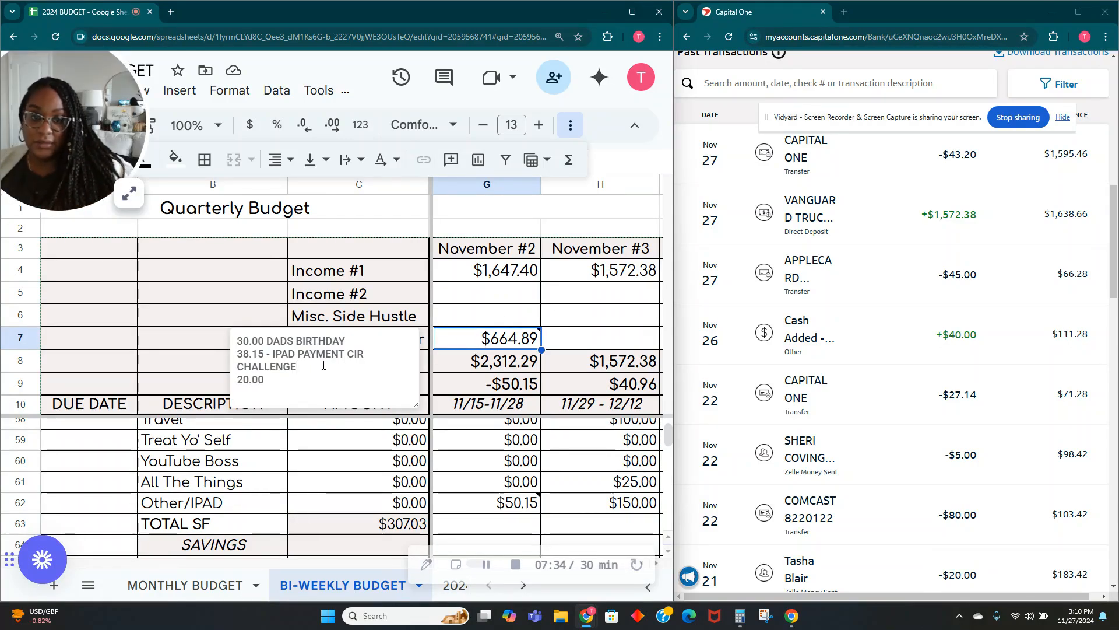
type(" TASHA'S BDAY")
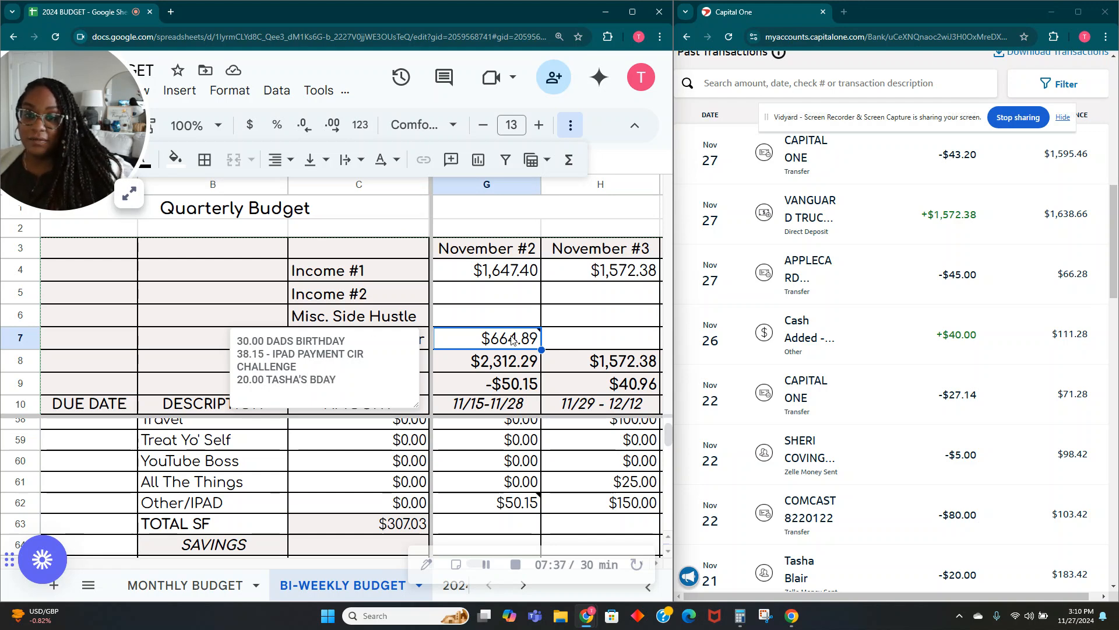
left_click(575, 340)
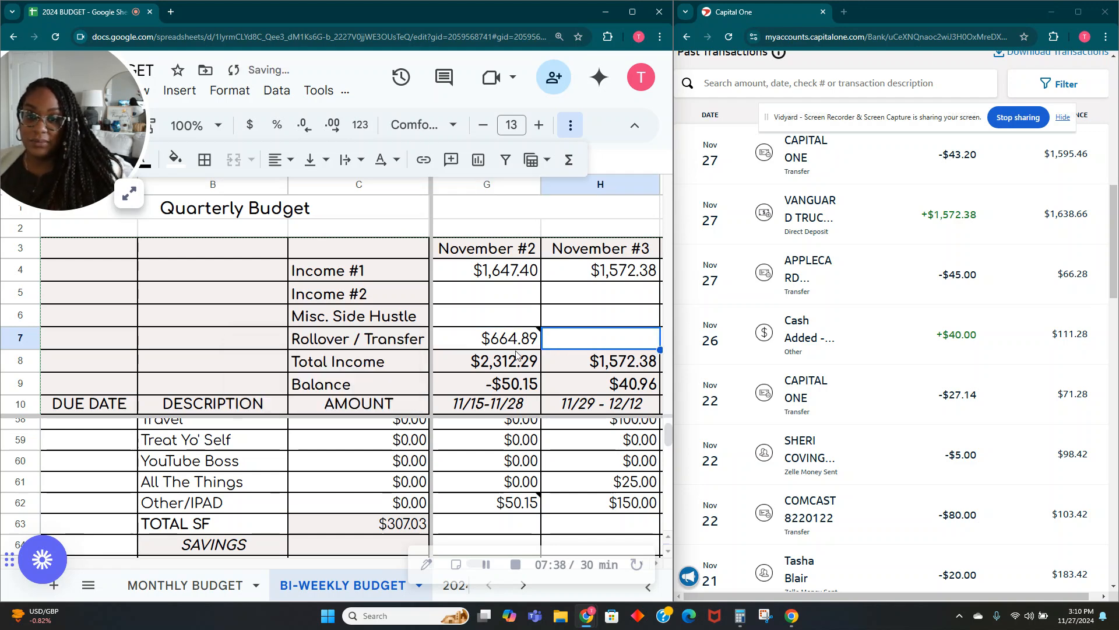
scroll(484, 382, "down", 2)
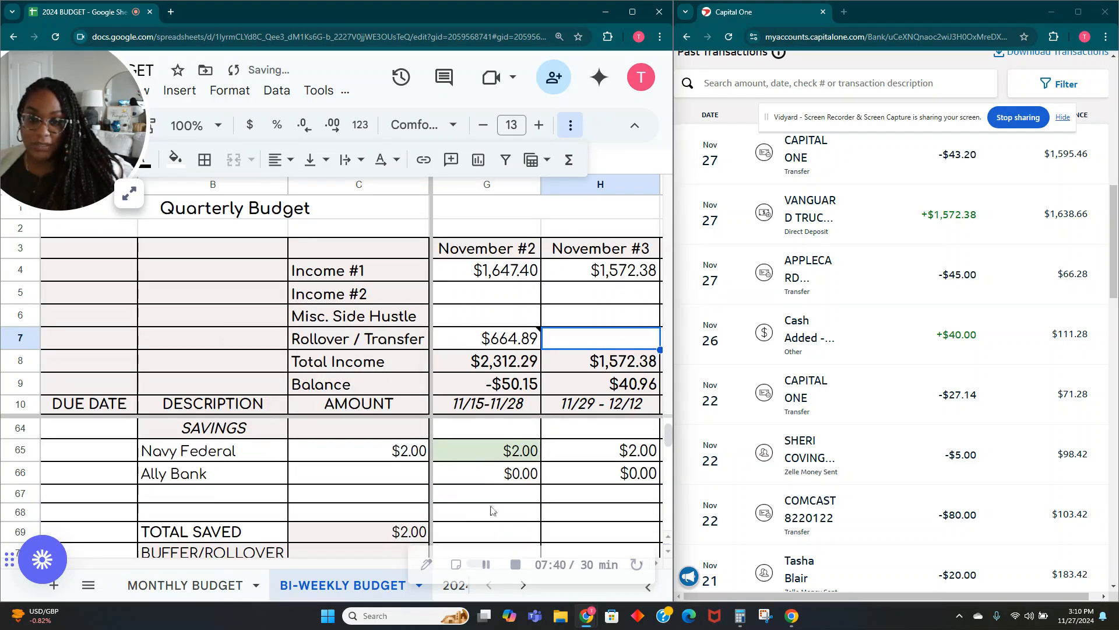
Clear the November #2 BUFFER/ROLL amount in the totals section of the bi-weekly budget.
scroll(491, 510, "down", 3)
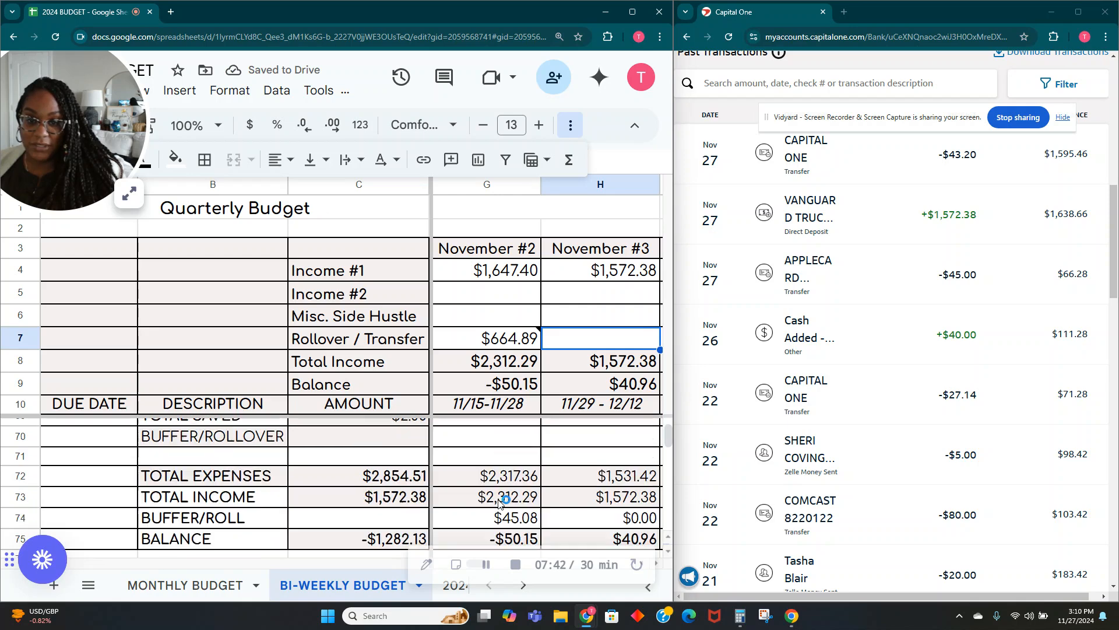
left_click(506, 518)
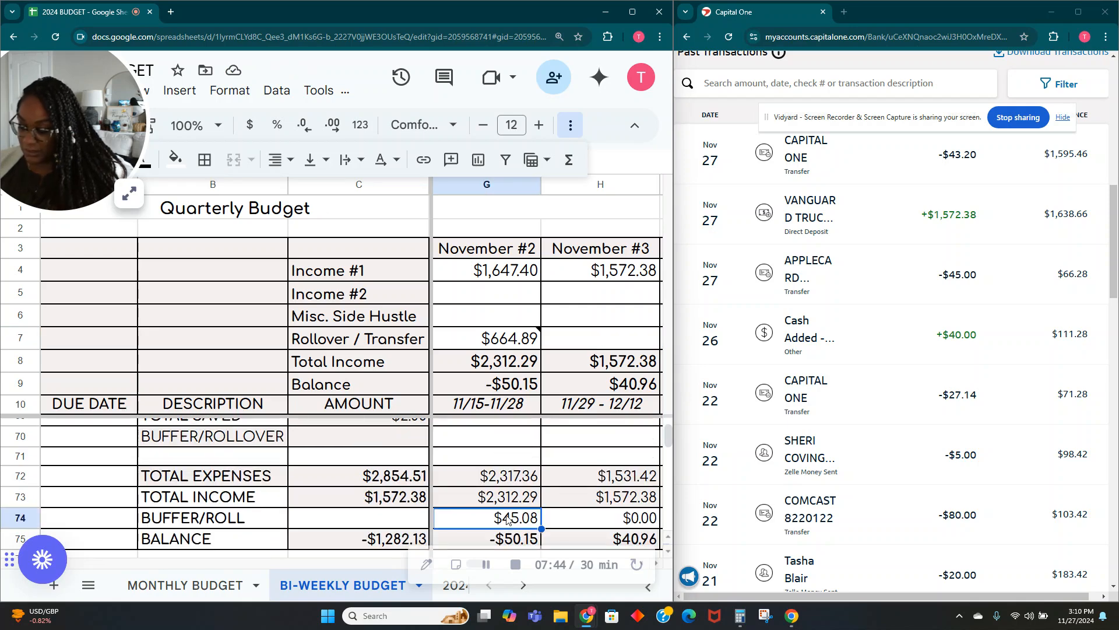
key("Delete")
key("Tab")
Add 20 to the November #2 Birthdays formula in the sinking funds, making it =50+30+20.
scroll(506, 517, "up", 3)
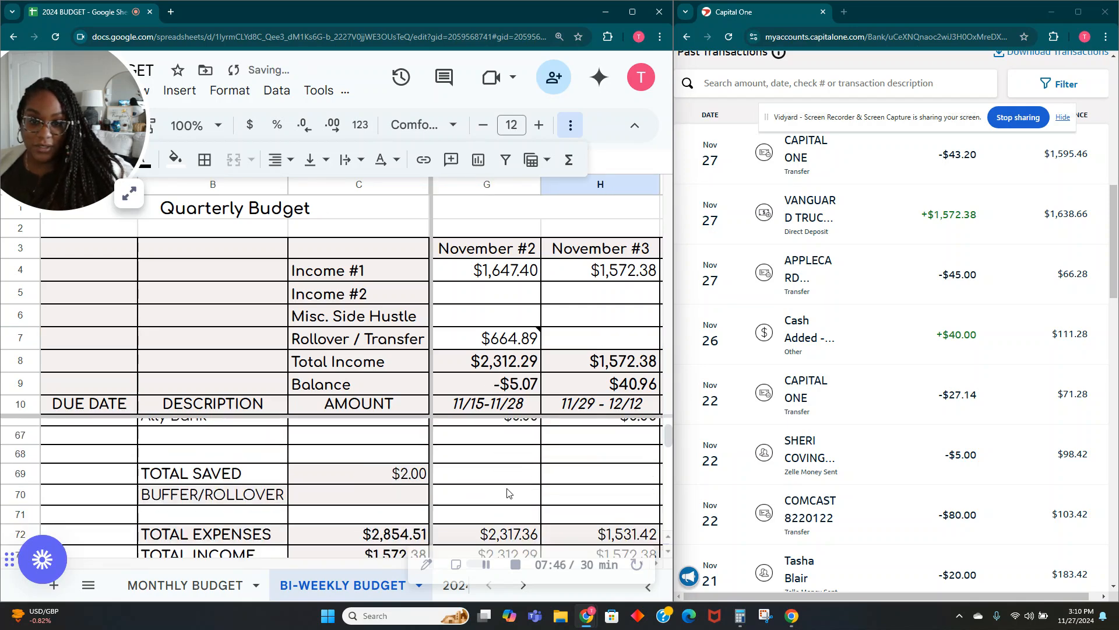
scroll(506, 499, "up", 2)
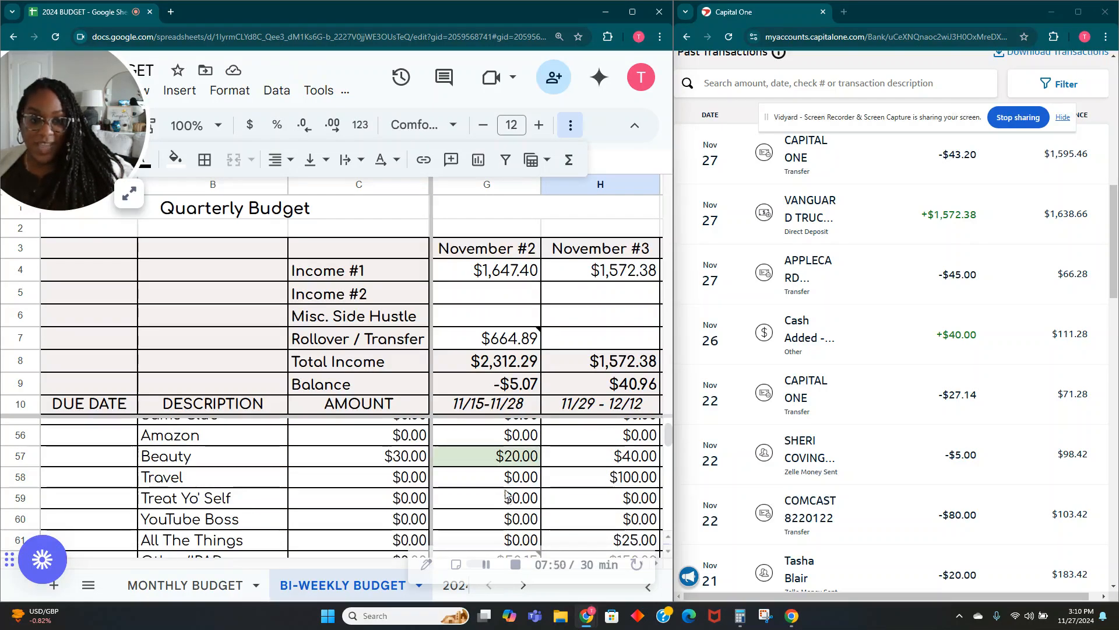
scroll(505, 493, "down", 1)
scroll(495, 493, "up", 4)
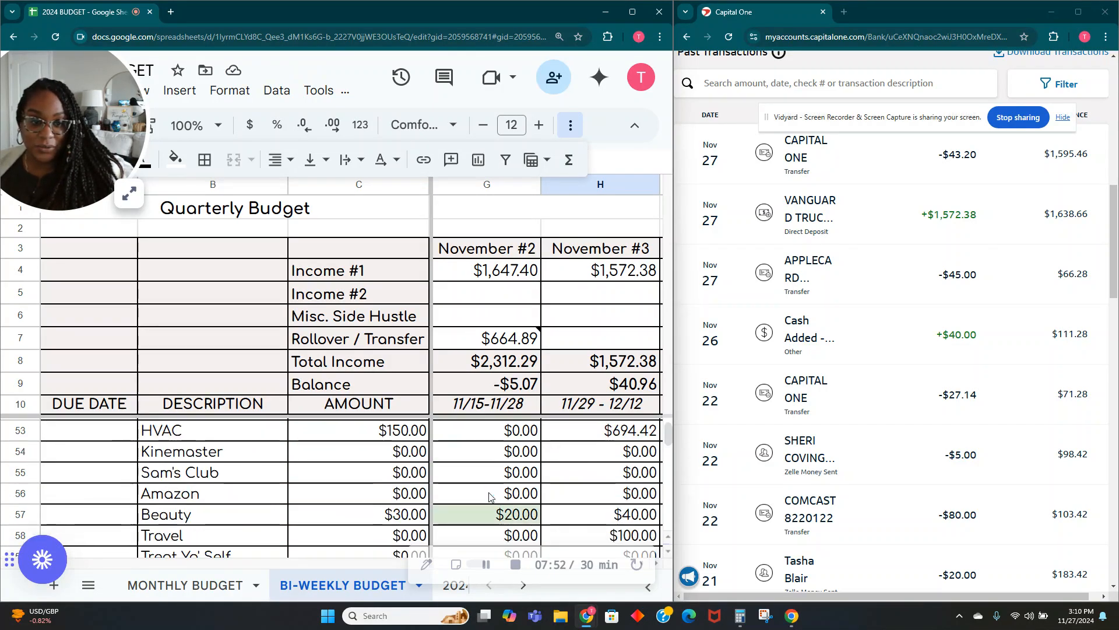
scroll(488, 497, "up", 2)
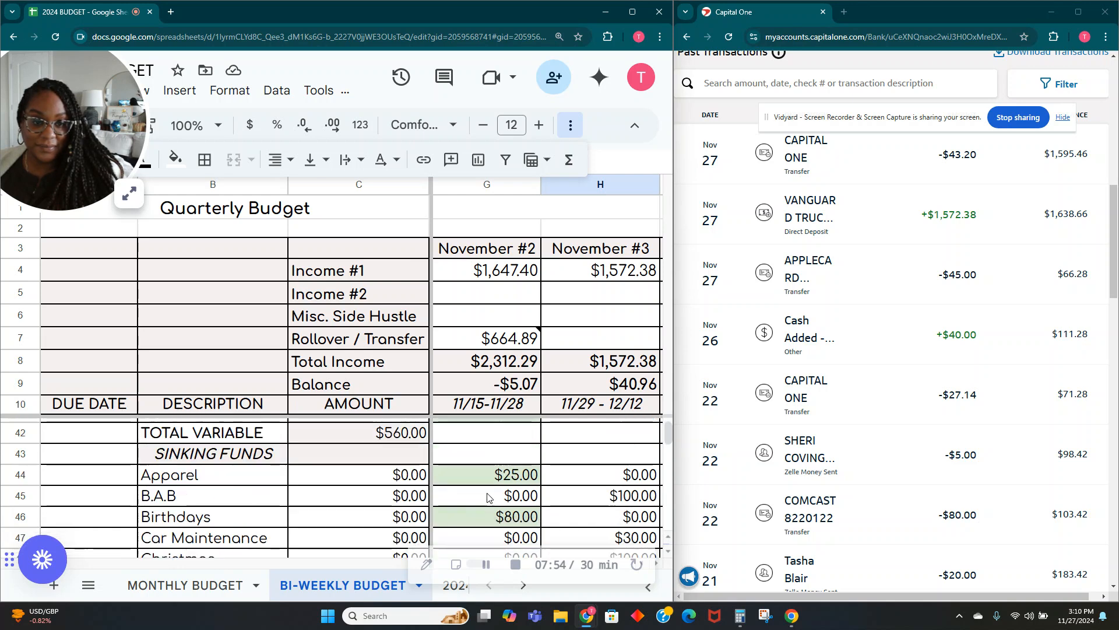
left_click(457, 513)
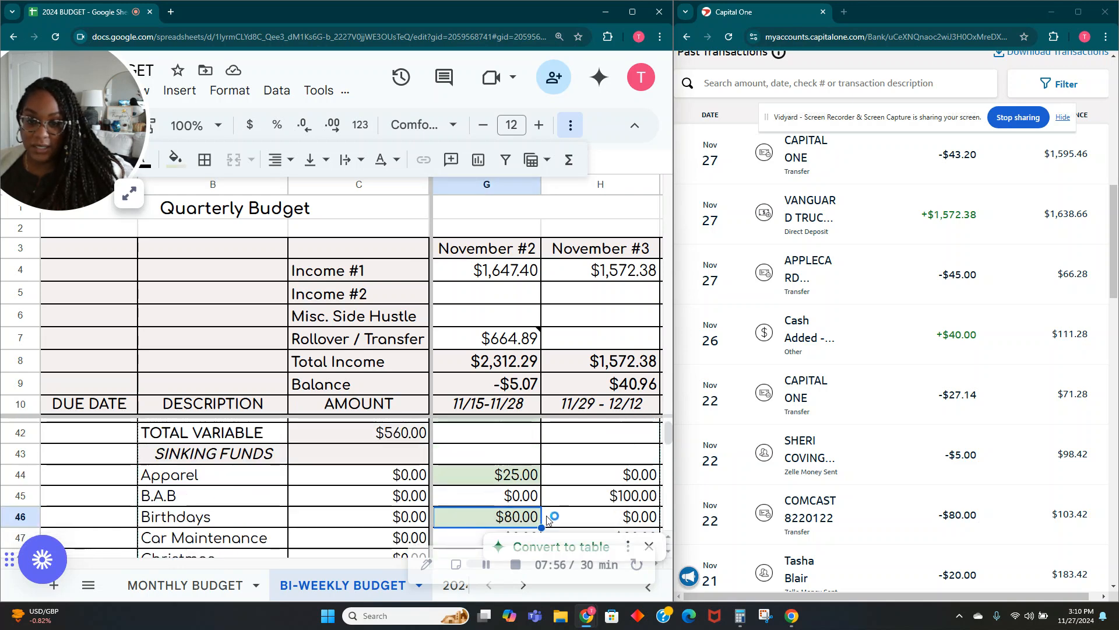
double_click(475, 516)
type("+20")
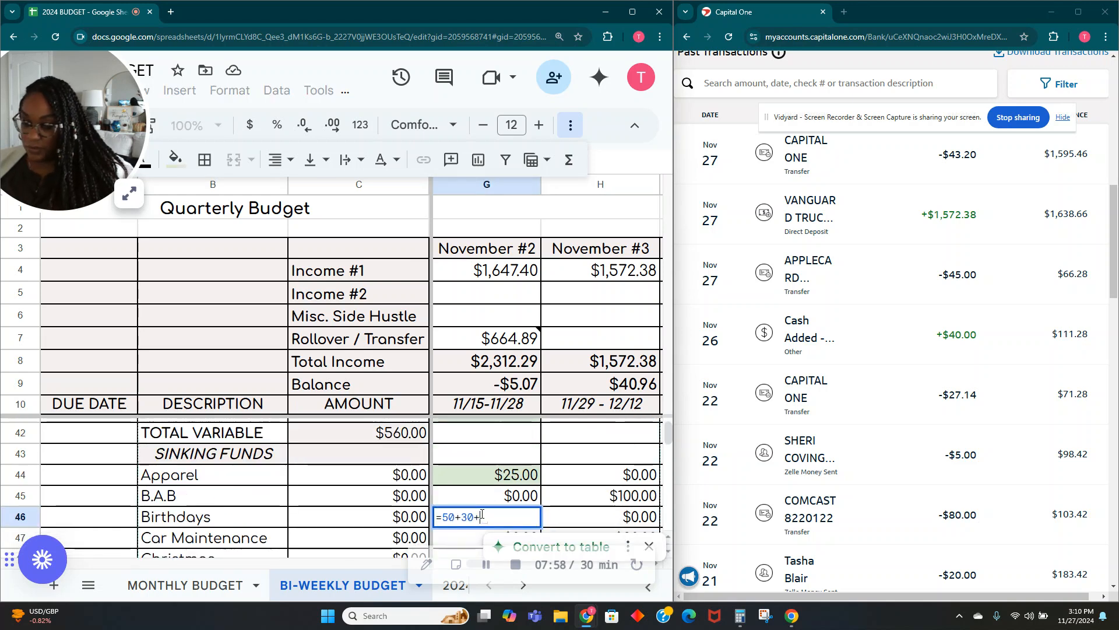
key("Tab")
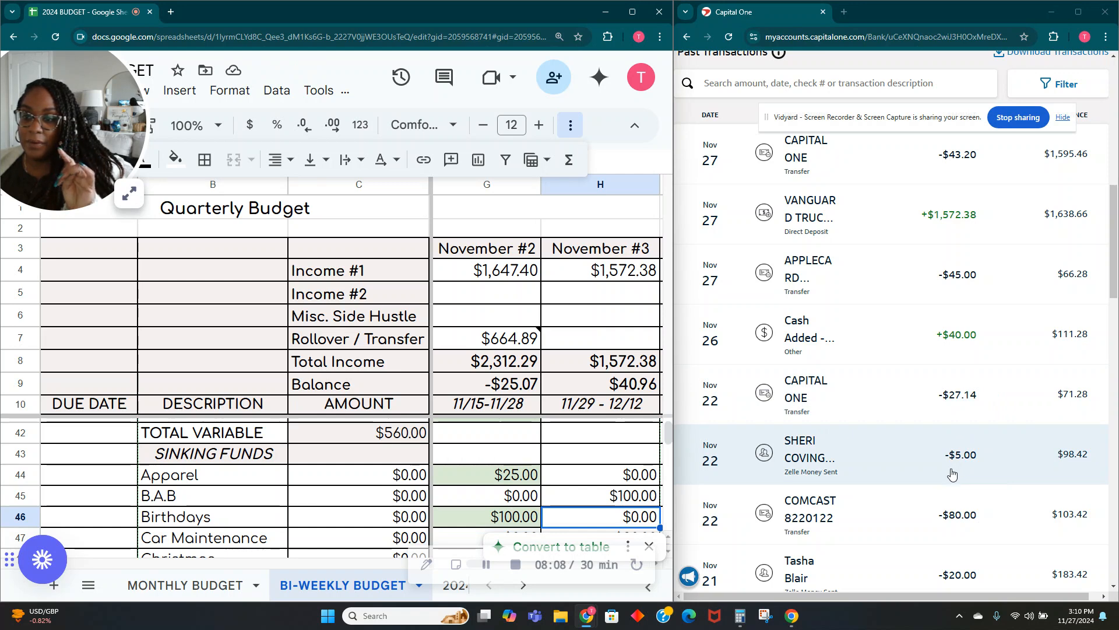
Extend the November #2 Rollover / Transfer formula with +20, making it =43.08+591.81+30+20.
left_click(474, 343)
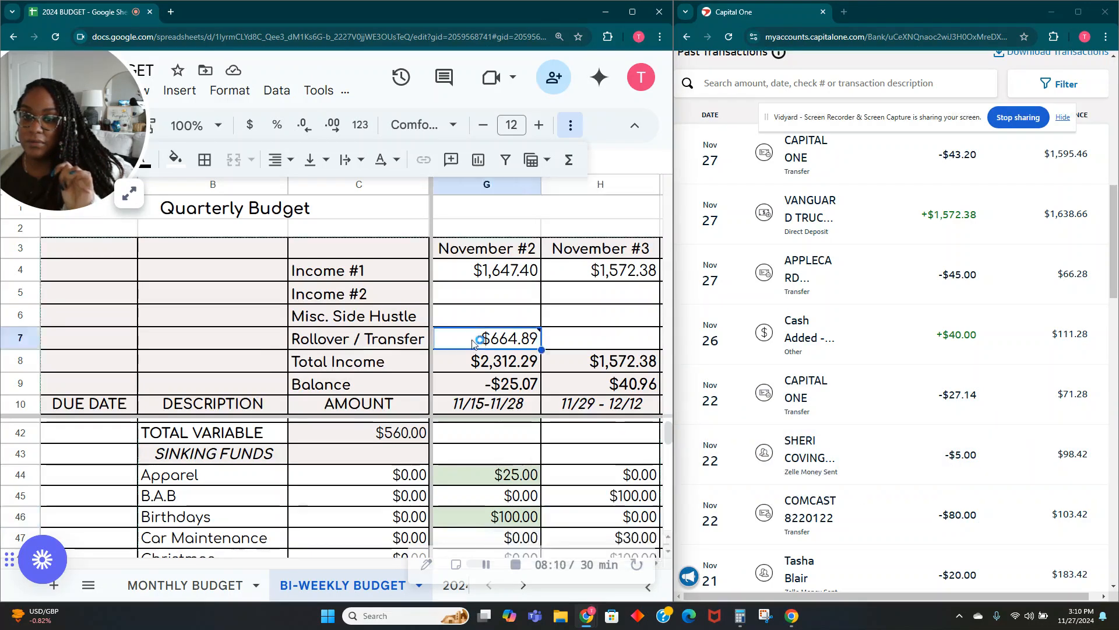
double_click(472, 344)
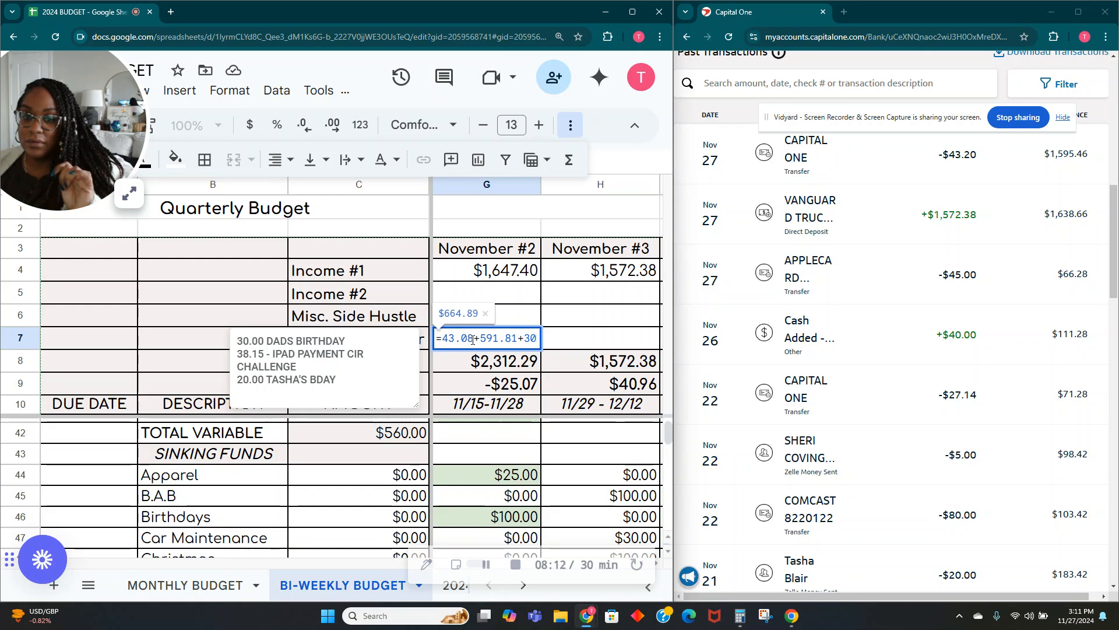
type("+20")
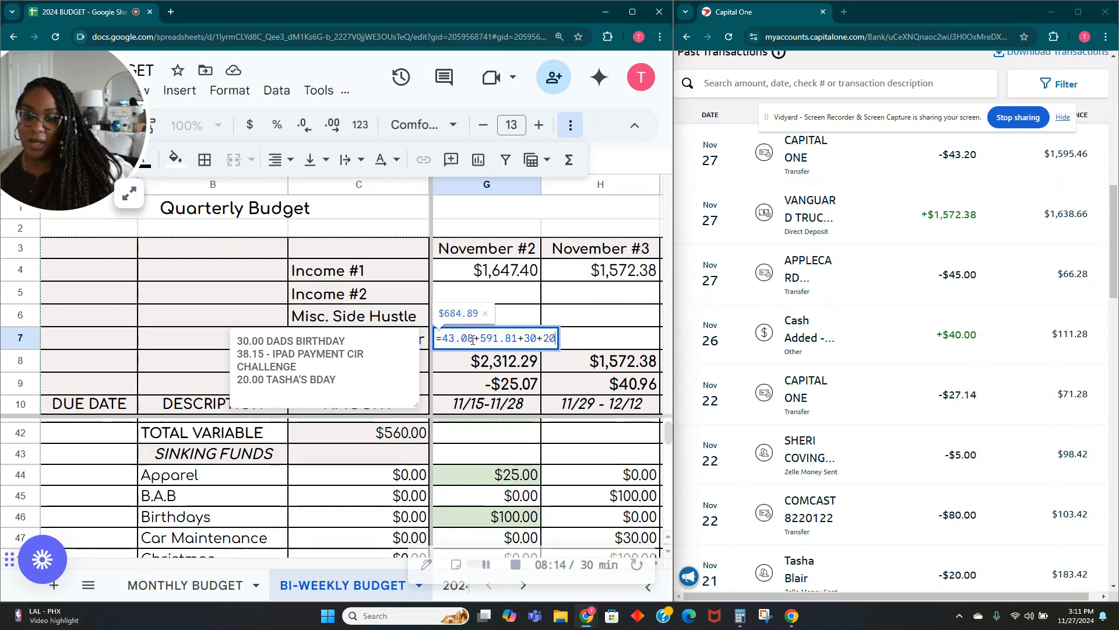
key("Tab")
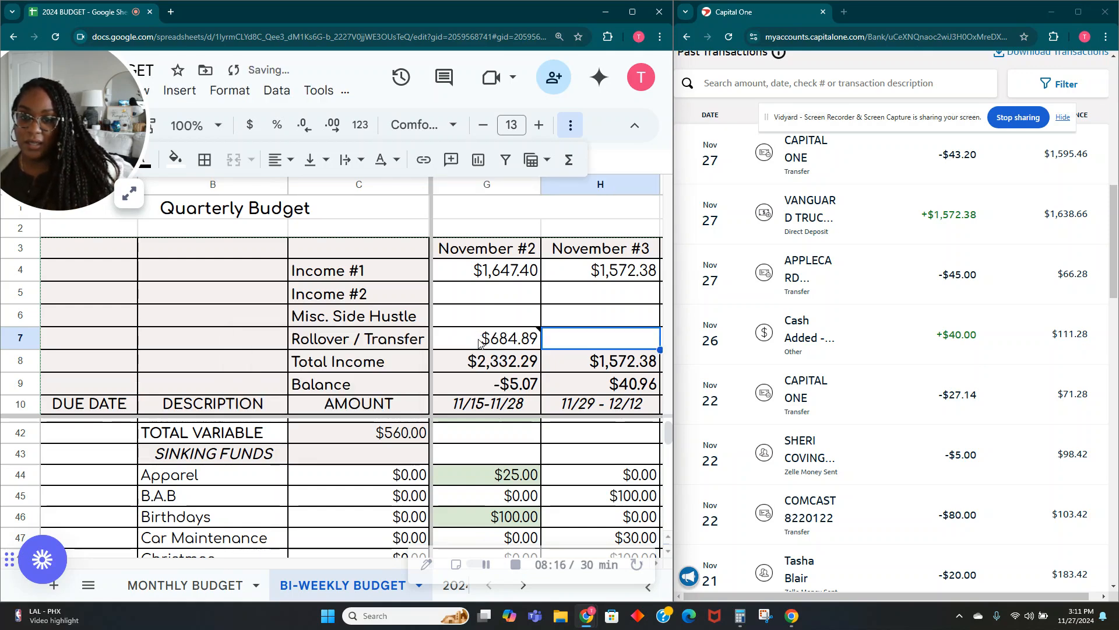
Replace the 30 in the November #2 Rollover / Transfer formula with 38.15, making it =43.08+591.81+38.15+20.
left_click(486, 344)
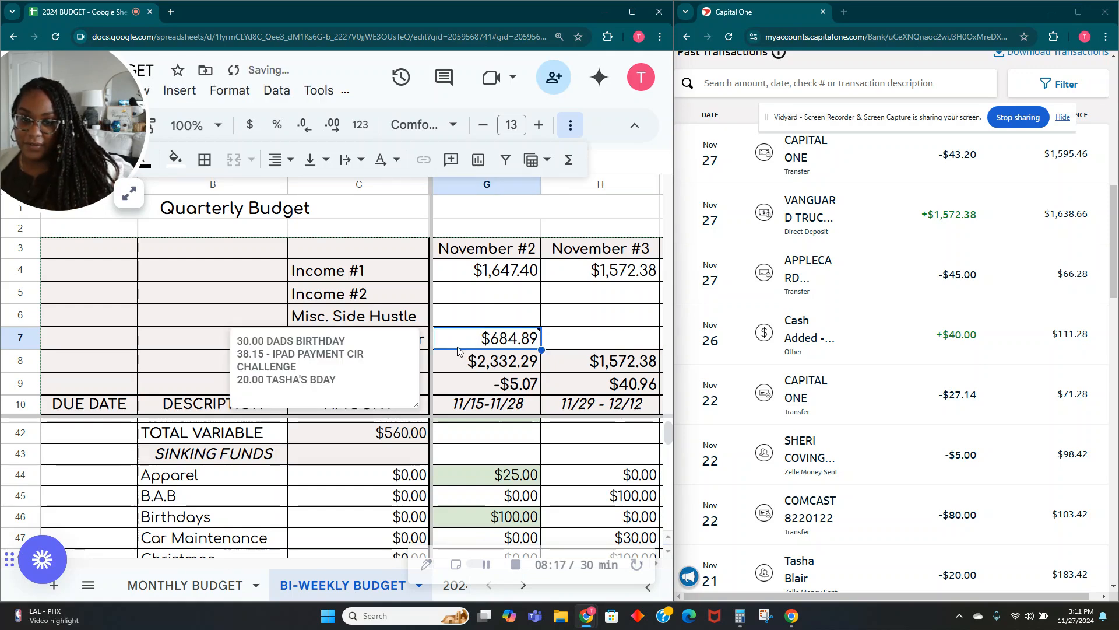
double_click(513, 347)
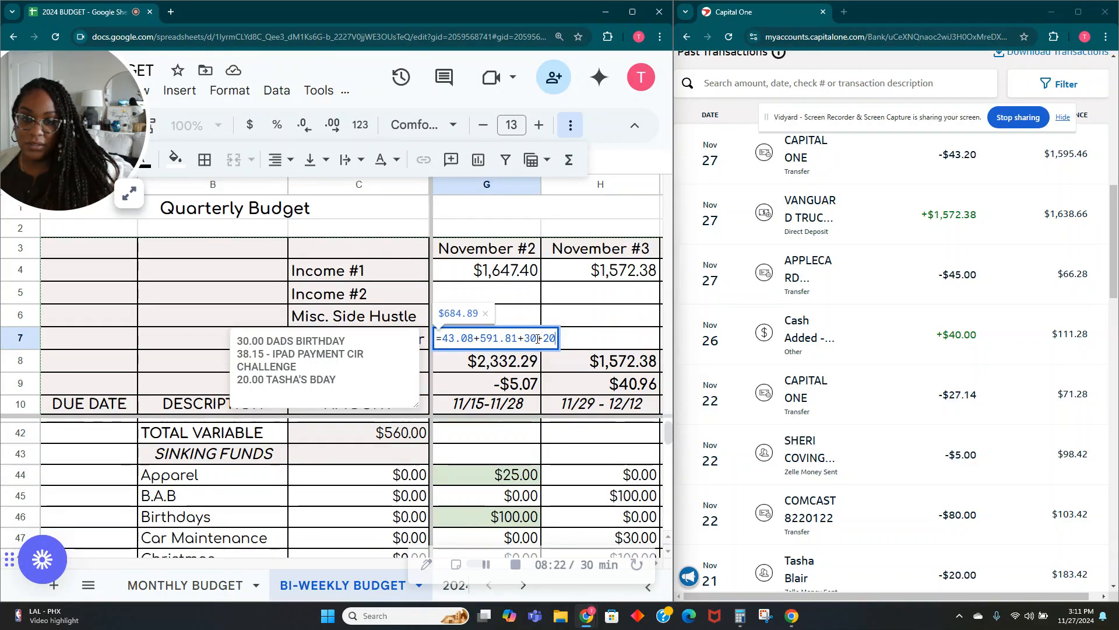
type("+8.15")
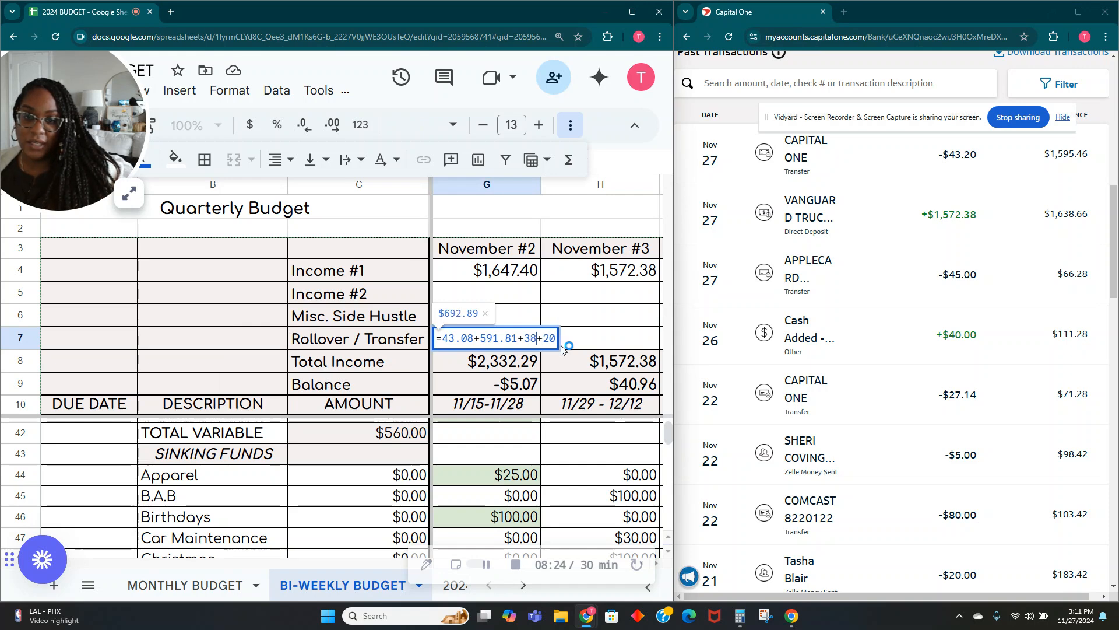
key("Tab")
Review the November #2 Rollover / Transfer formula, the sinking funds and the expense, income and balance totals.
left_click(502, 345)
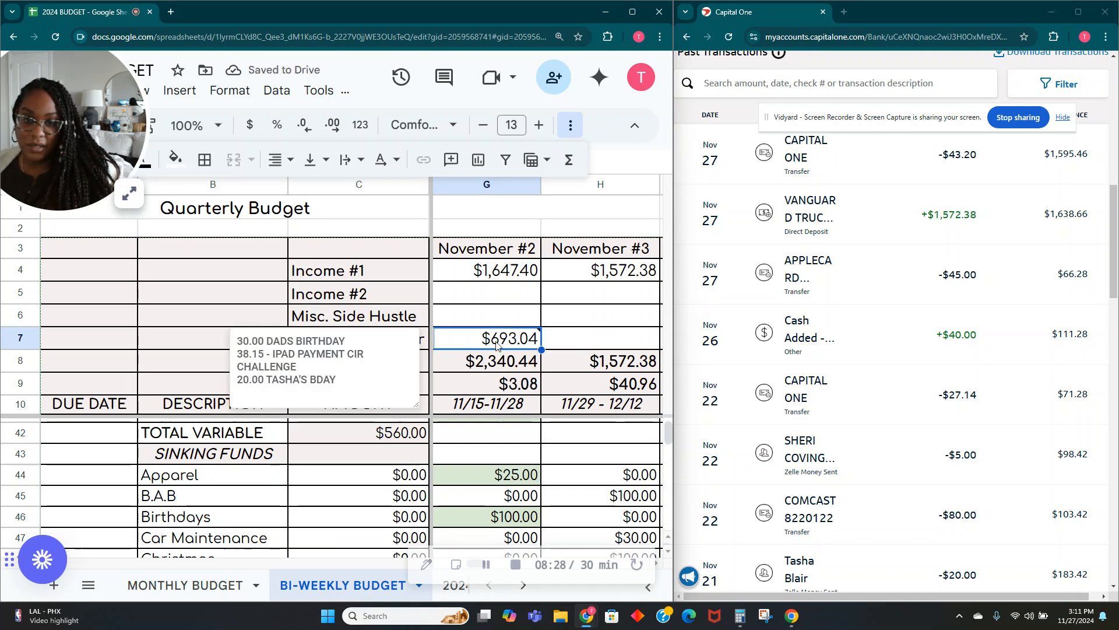
double_click(505, 334)
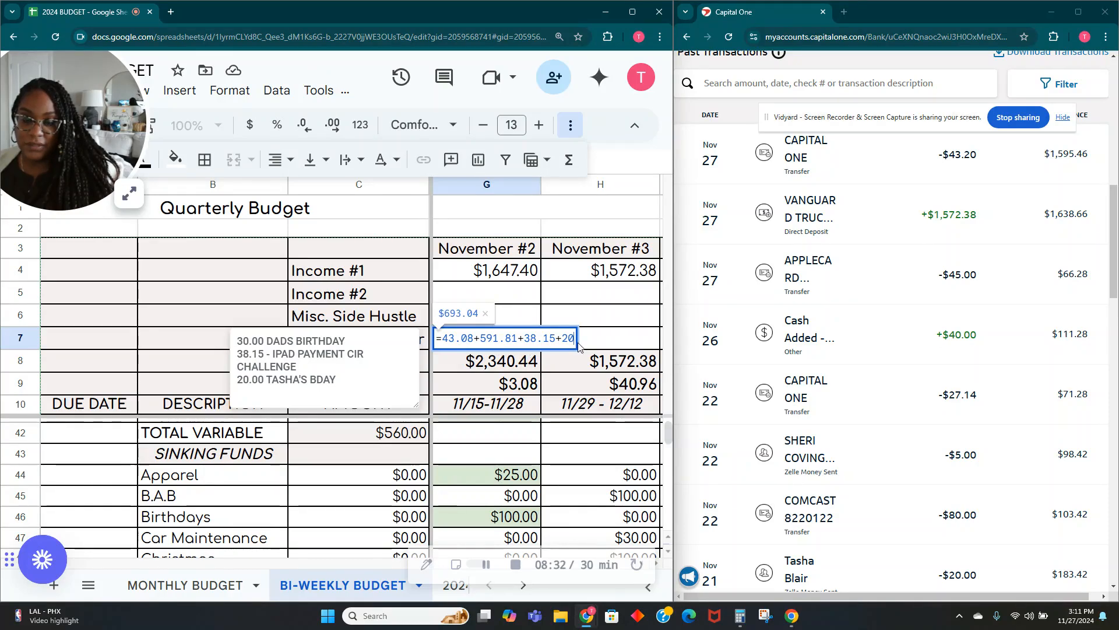
left_click(599, 340)
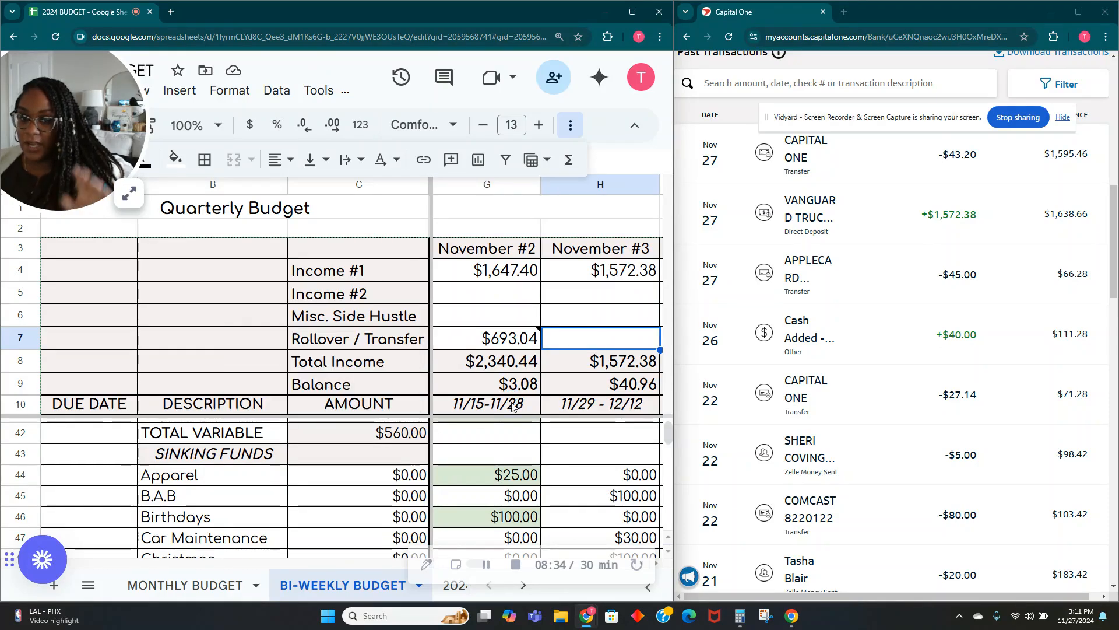
scroll(516, 401, "down", 4)
scroll(495, 455, "down", 6)
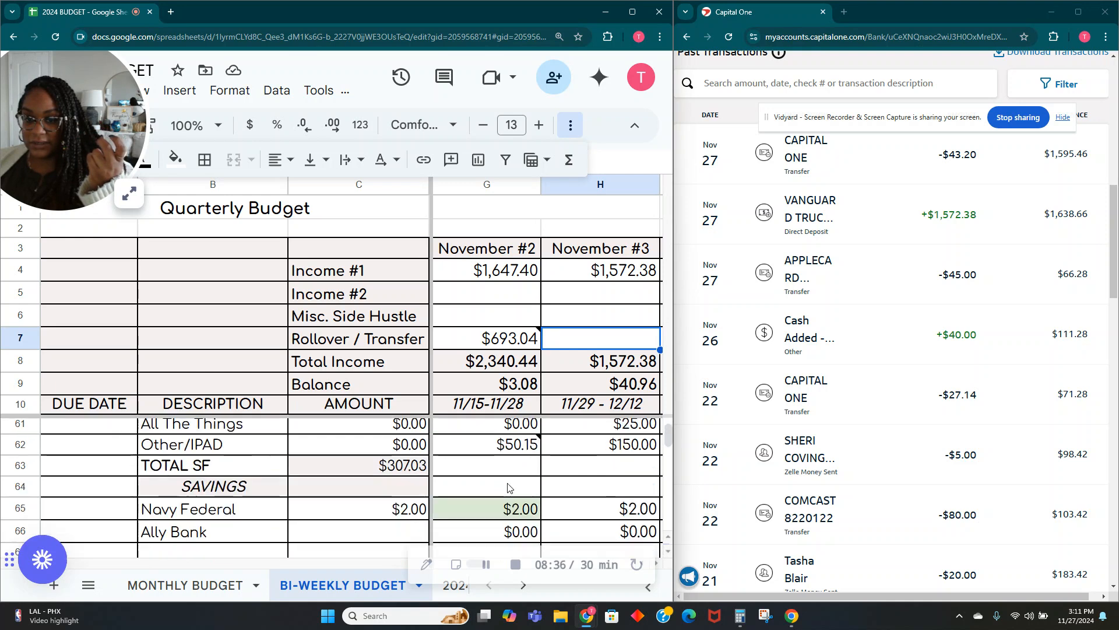
scroll(484, 491, "down", 1)
scroll(484, 492, "up", 6)
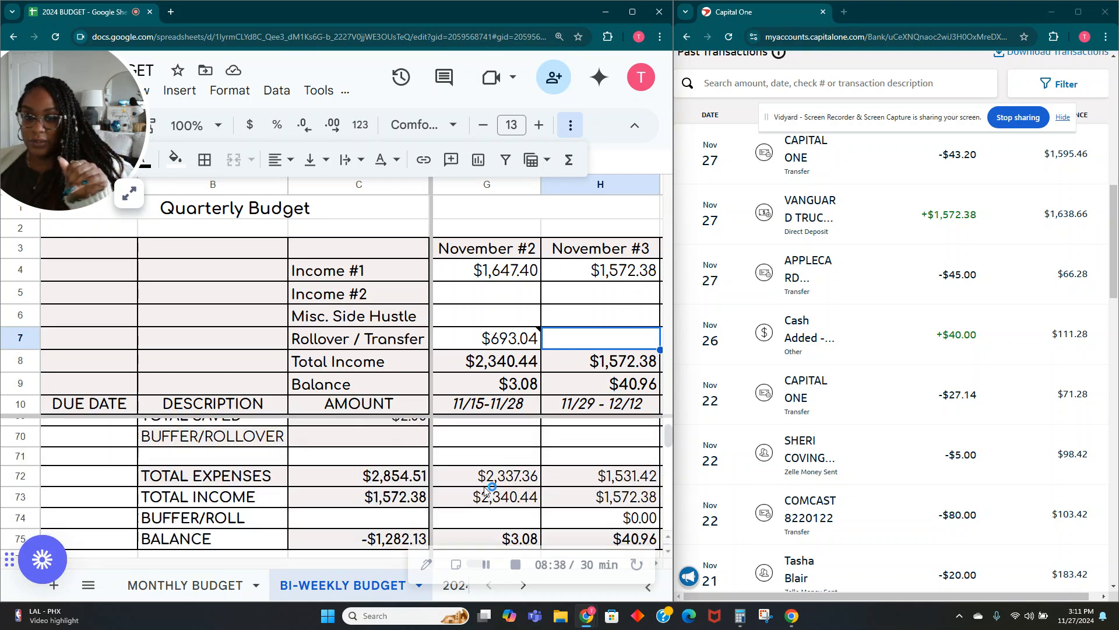
scroll(485, 494, "up", 4)
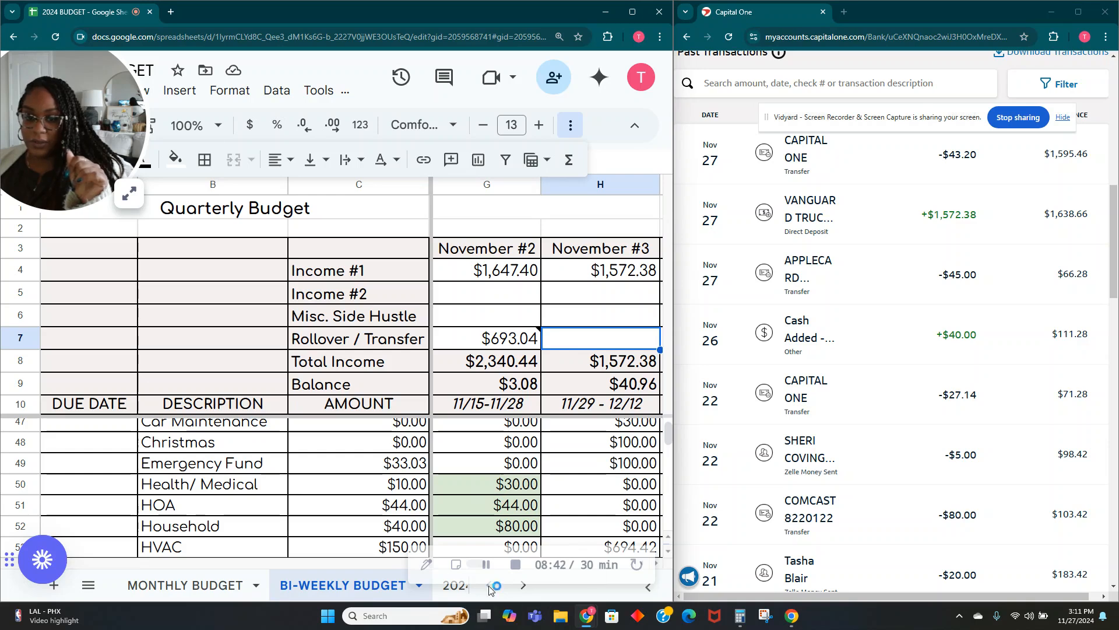
left_click(486, 564)
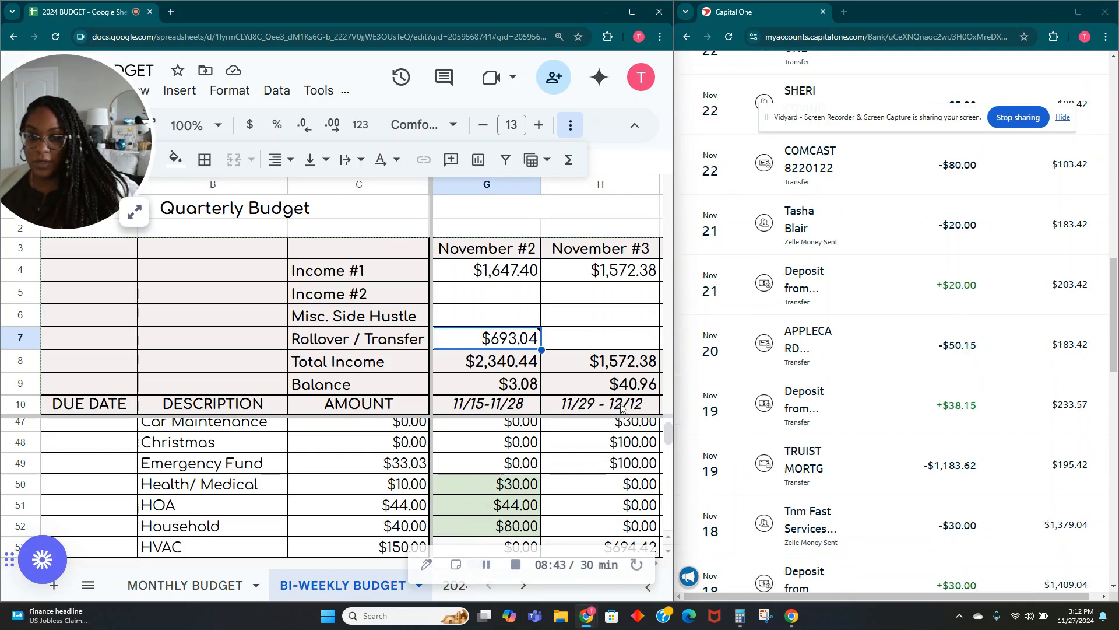
left_click(481, 388)
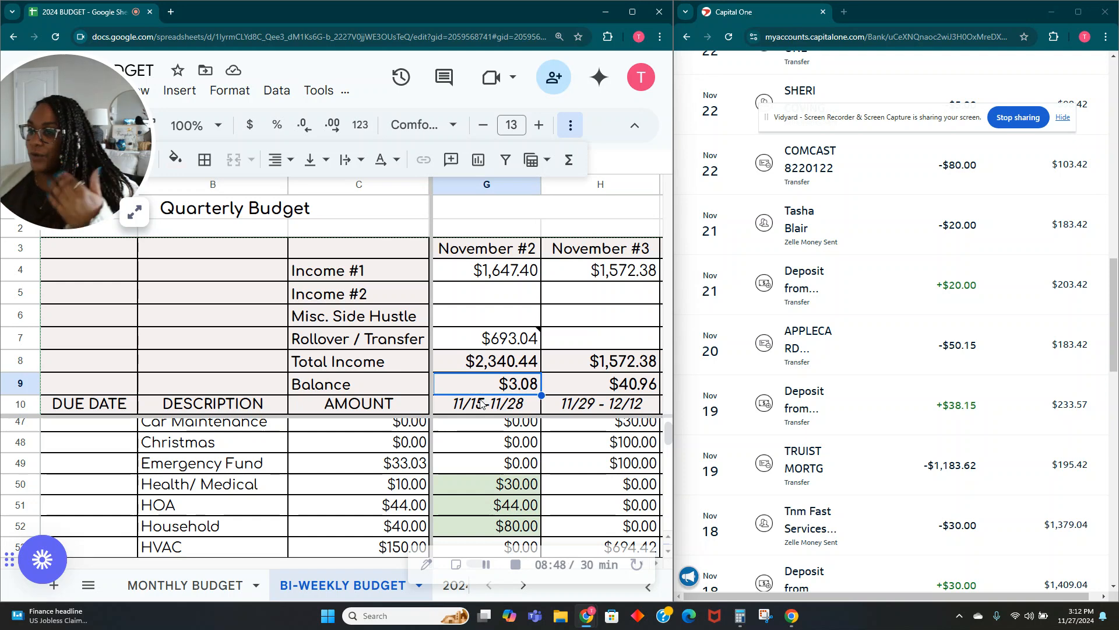
Switch to Calculator, compute 42 - 12, clear the result and return to the budget spreadsheet.
left_click(740, 616)
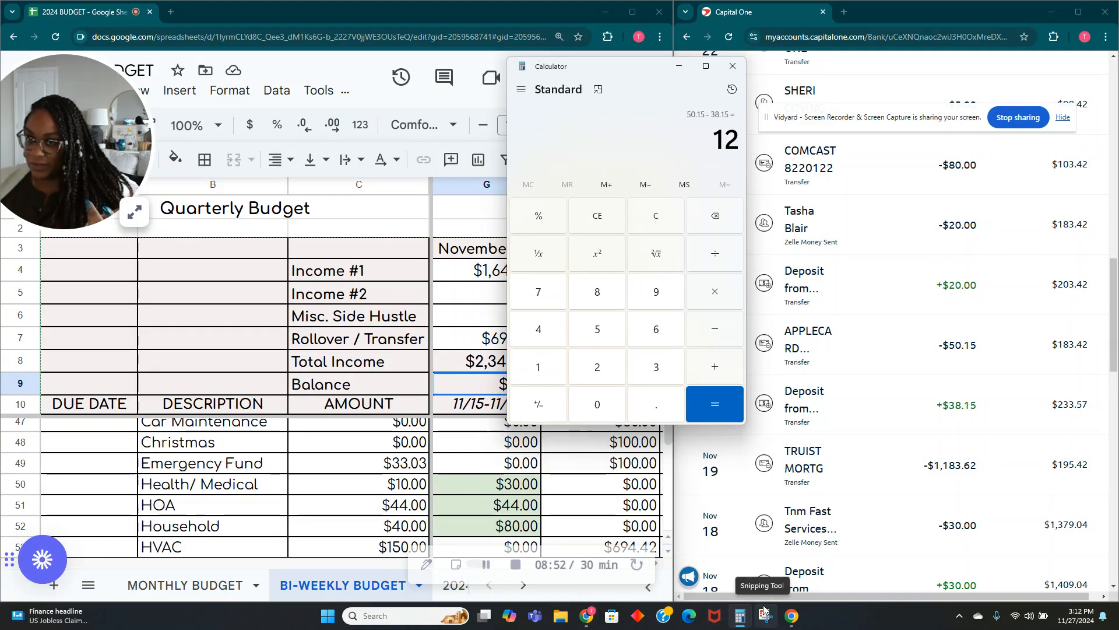
type("42-1")
type("2")
key("Return")
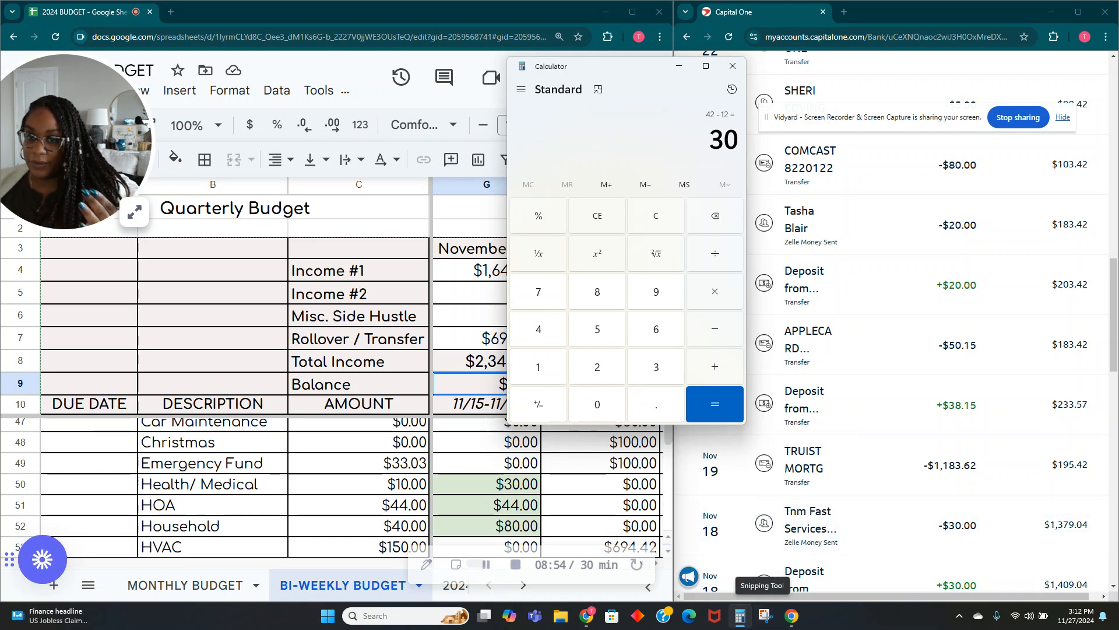
key("Escape")
left_click(679, 67)
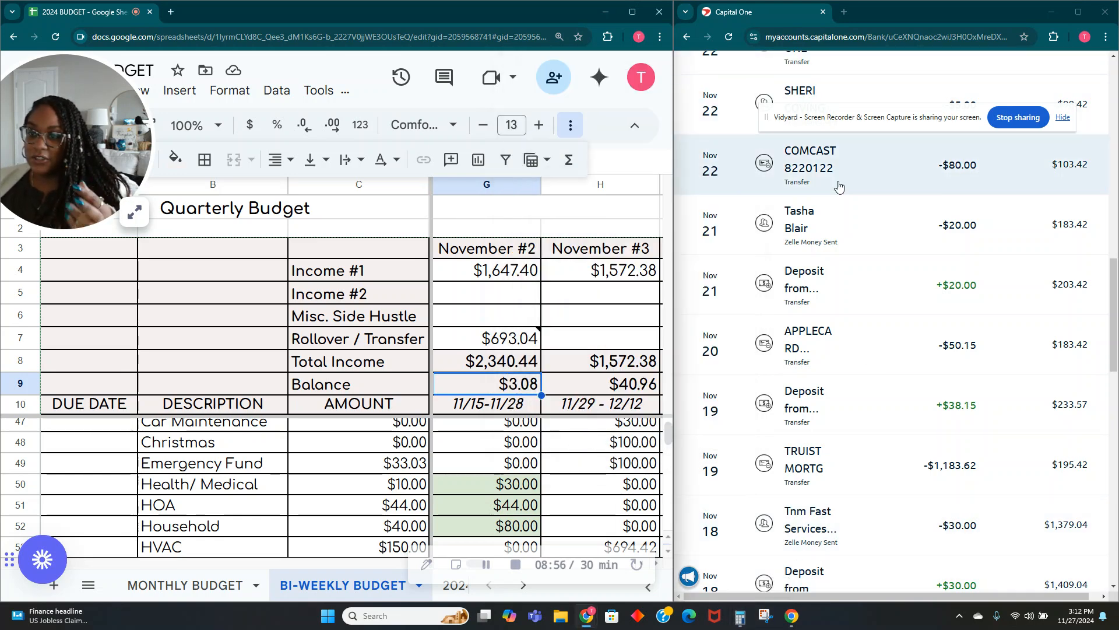
Insert 30 before 38.15 in the November #2 Rollover / Transfer formula, making it =43.08+591.81+30+38.15+20.
double_click(498, 344)
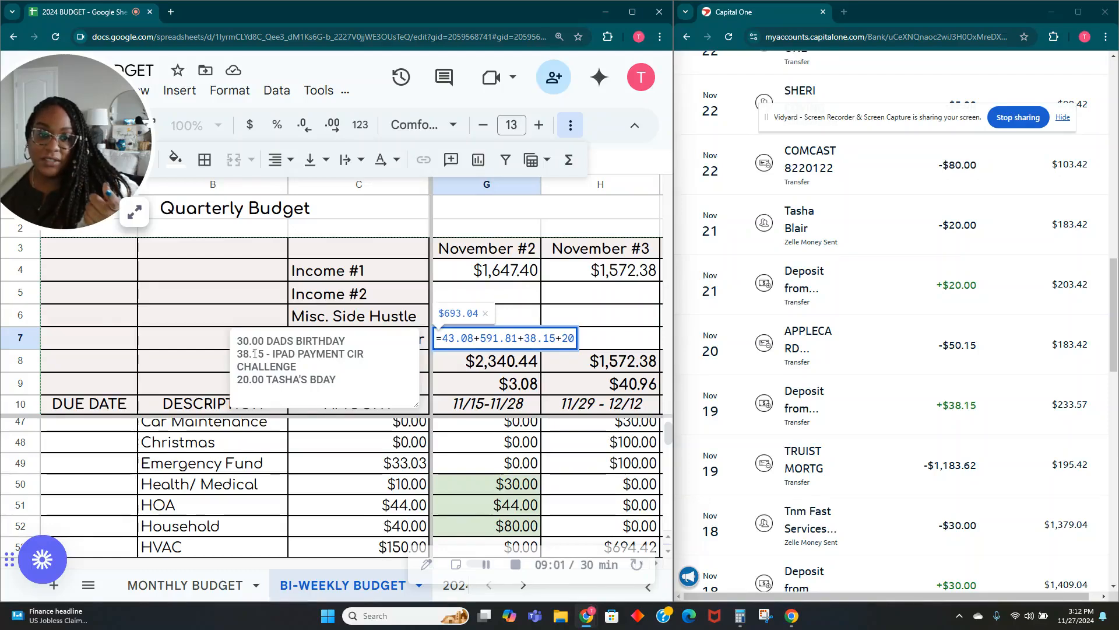
left_click(523, 338)
type("30+")
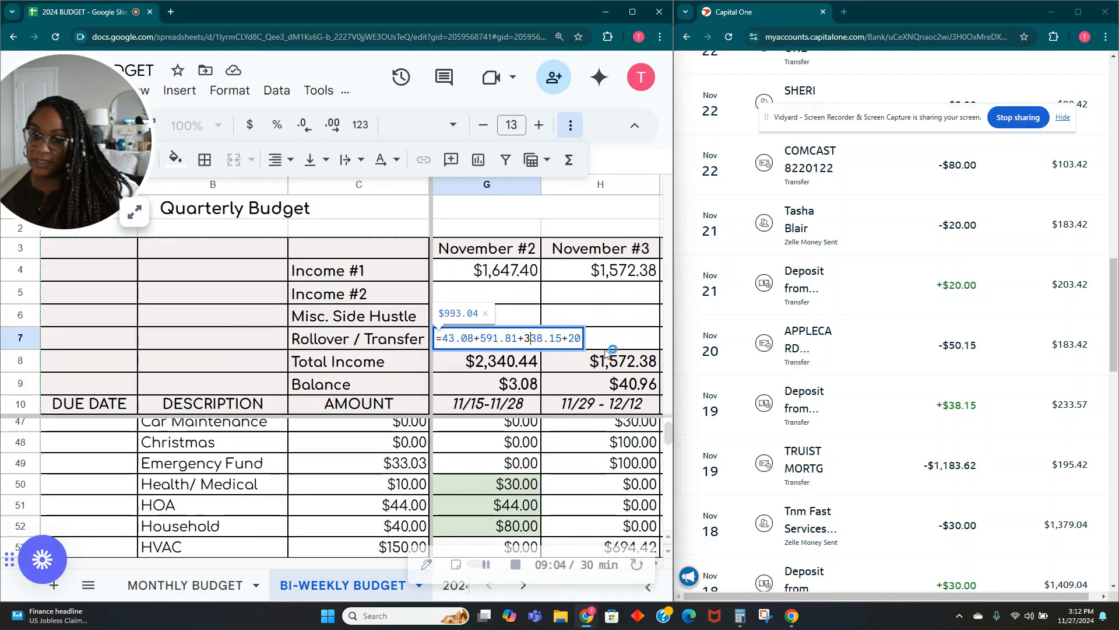
key("Tab")
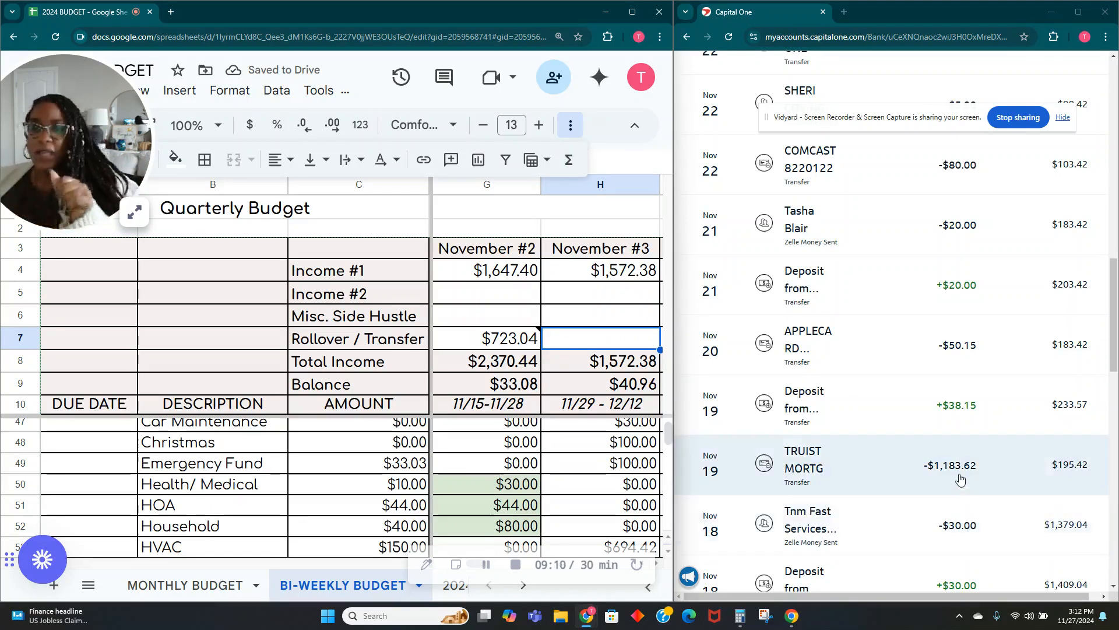
Shade the November #2 Internet amount light green to match the cleared $80.00 Comcast transaction.
scroll(972, 528, "up", 4)
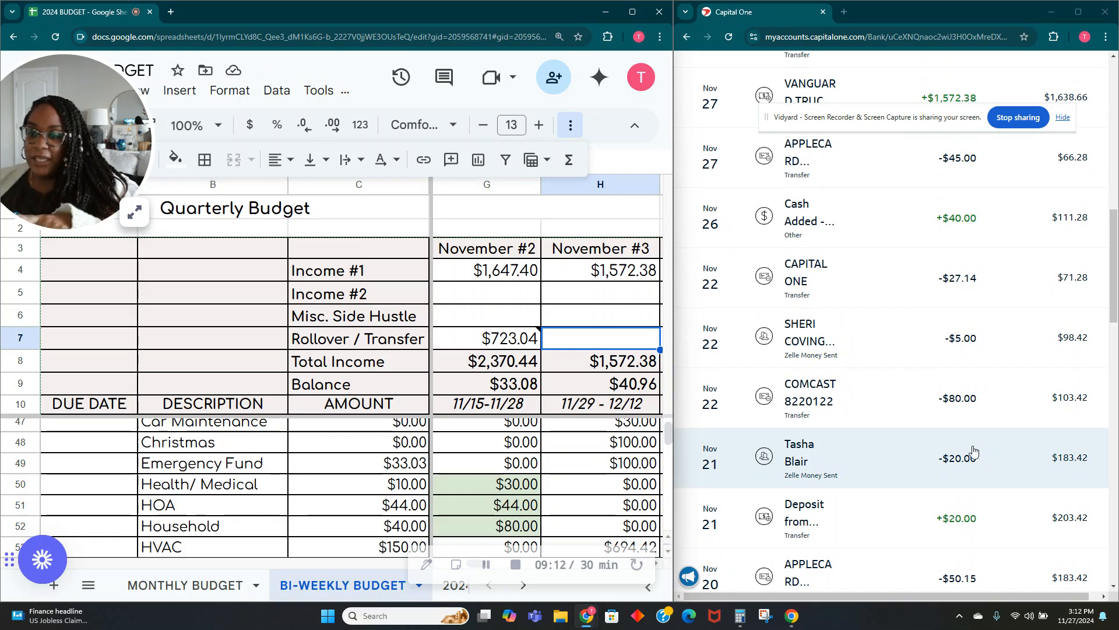
scroll(973, 466, "up", 2)
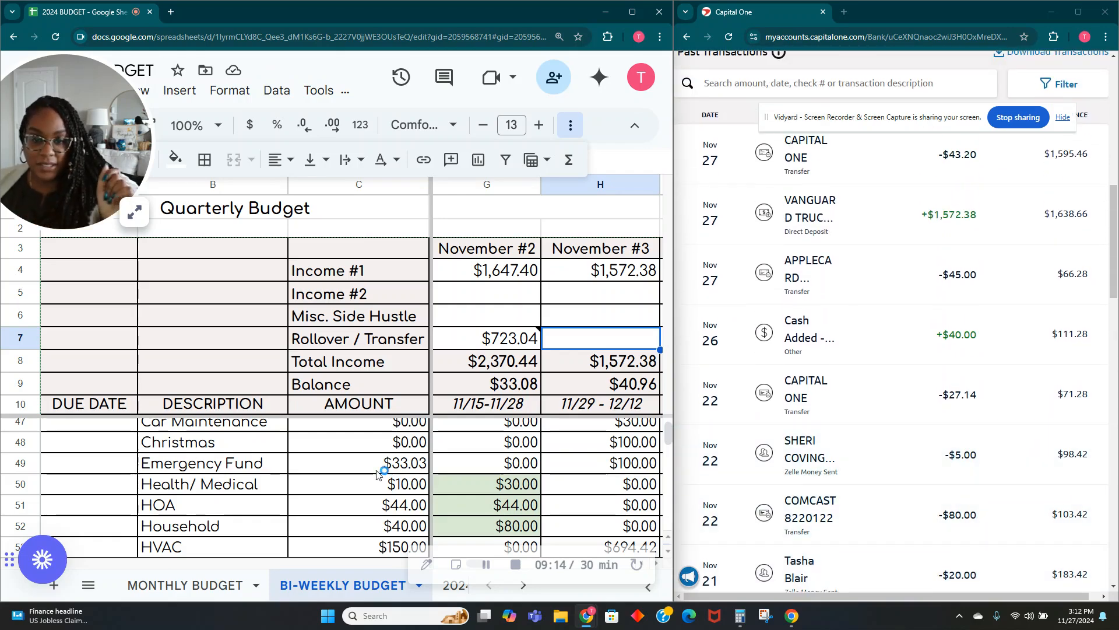
scroll(504, 476, "up", 6)
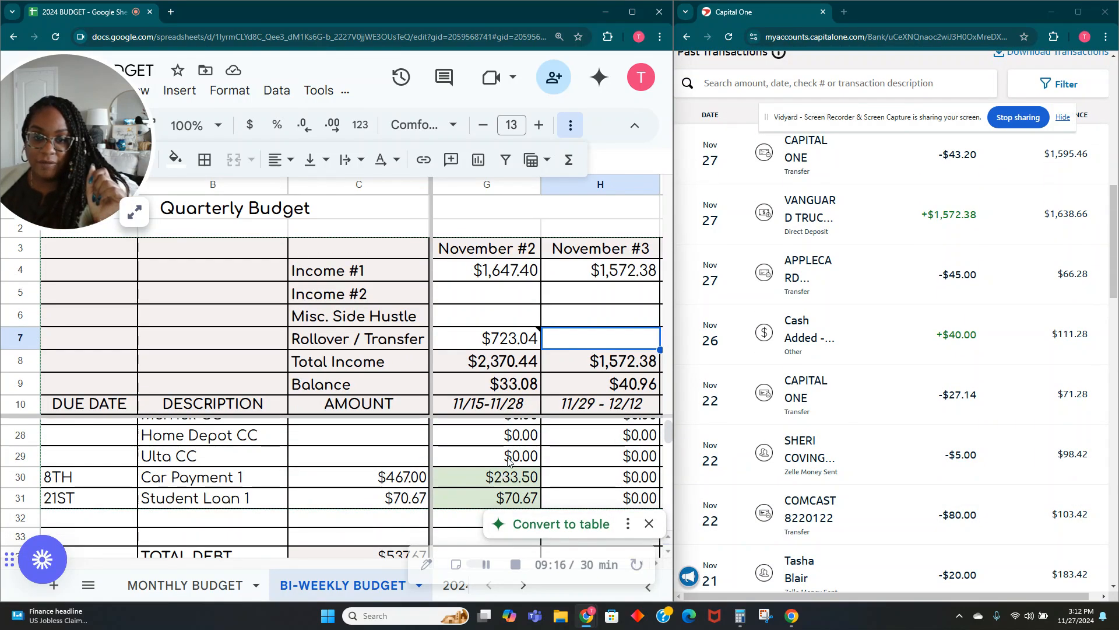
scroll(504, 476, "up", 5)
scroll(506, 463, "down", 3)
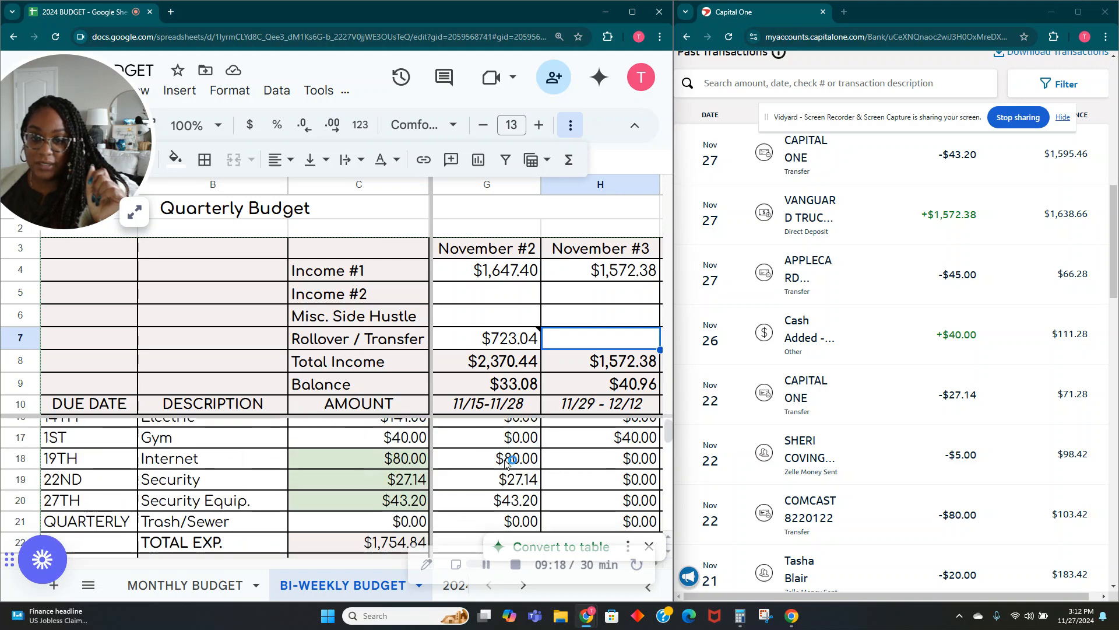
left_click(506, 458)
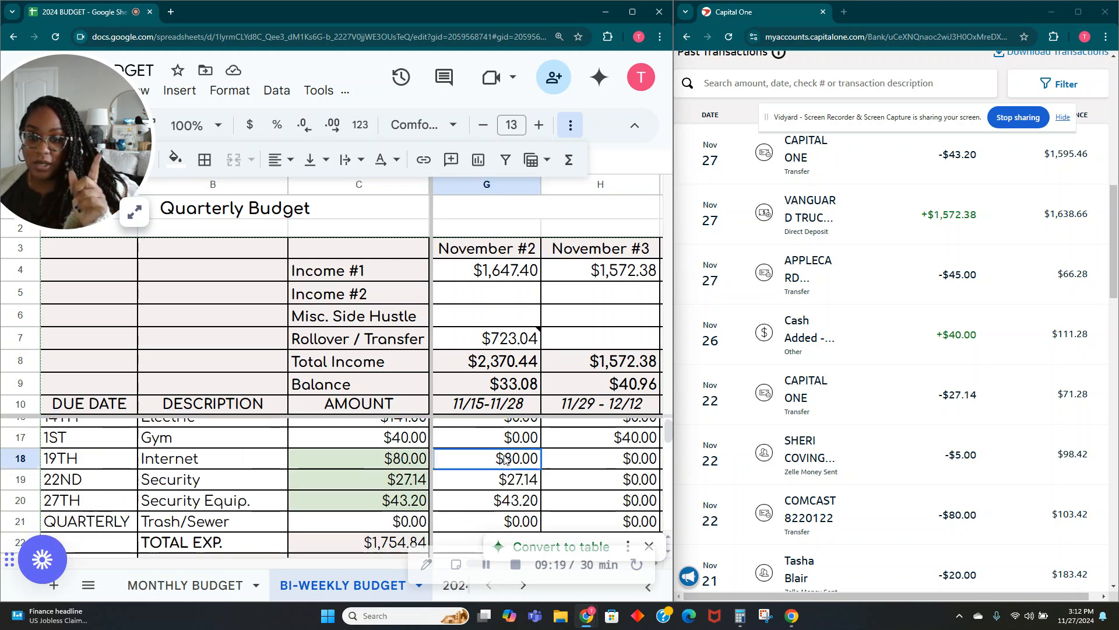
left_click(175, 158)
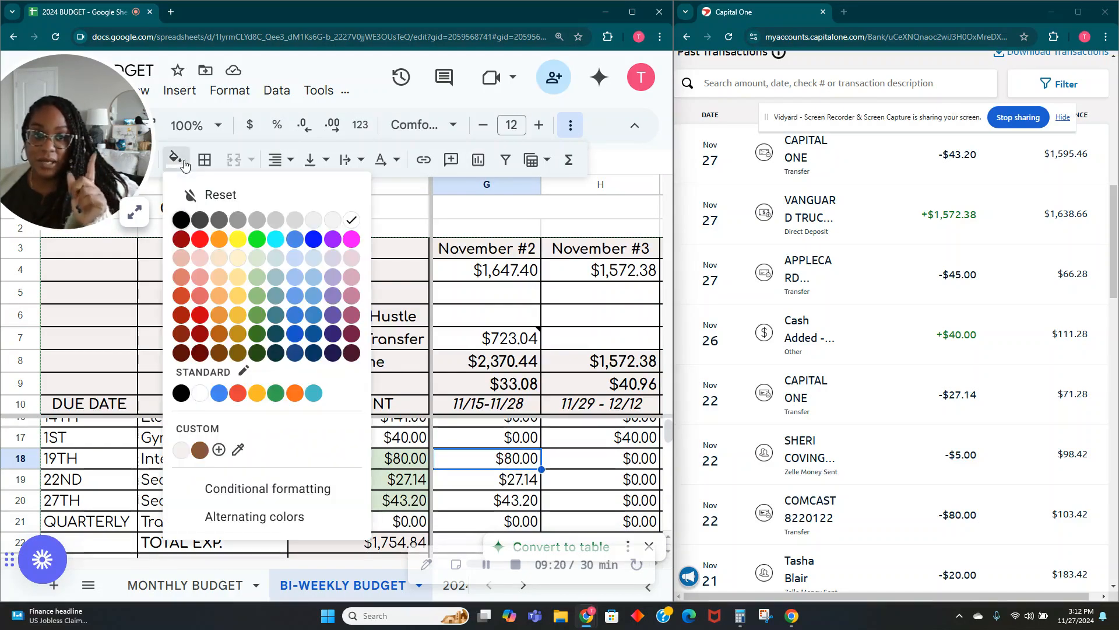
left_click(254, 263)
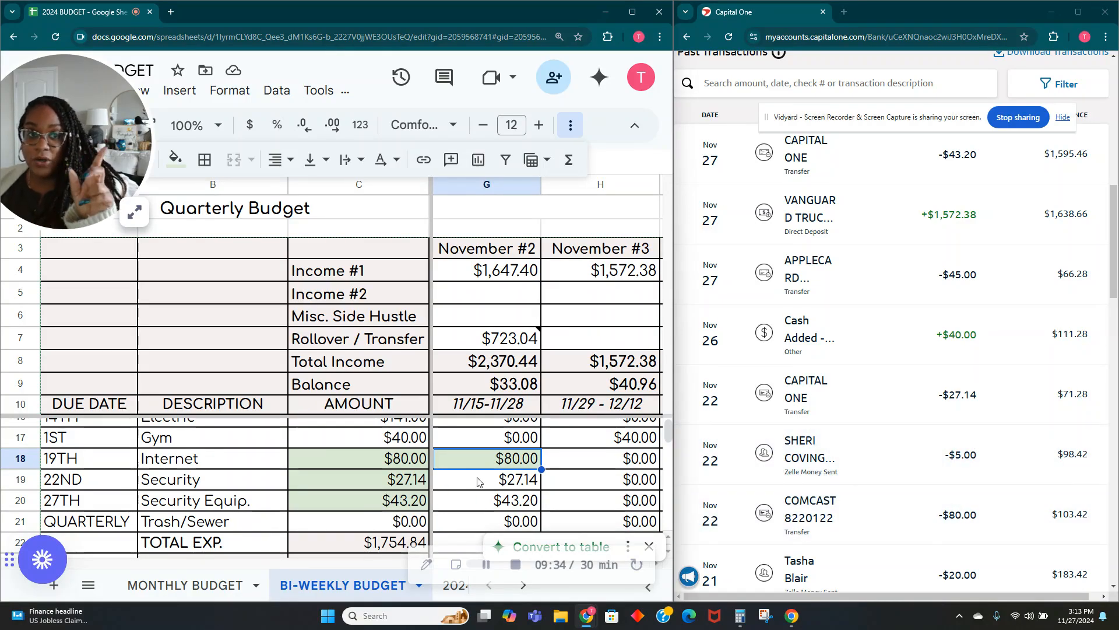
Set the November #2 amount for All The Things to 5 in the sinking funds.
scroll(477, 482, "down", 8)
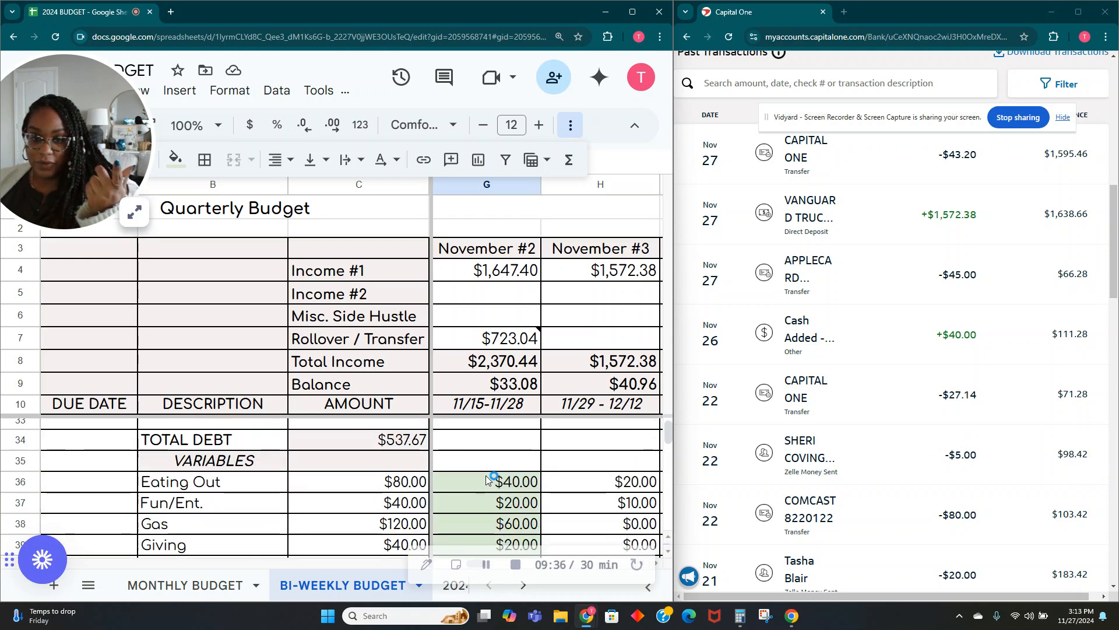
scroll(489, 480, "down", 10)
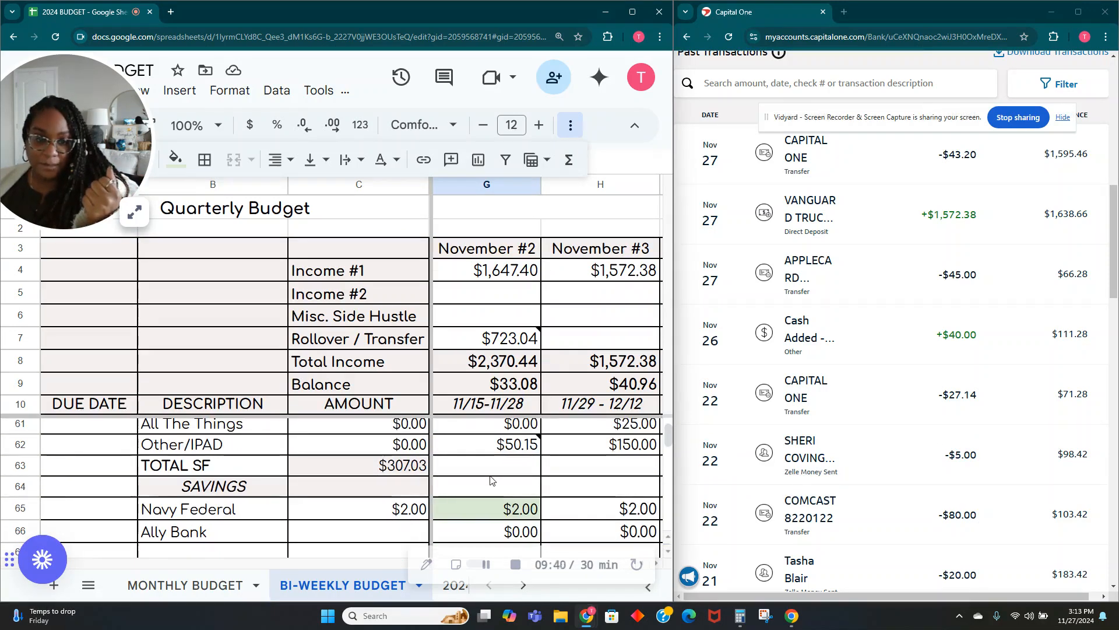
scroll(491, 480, "up", 1)
left_click(504, 482)
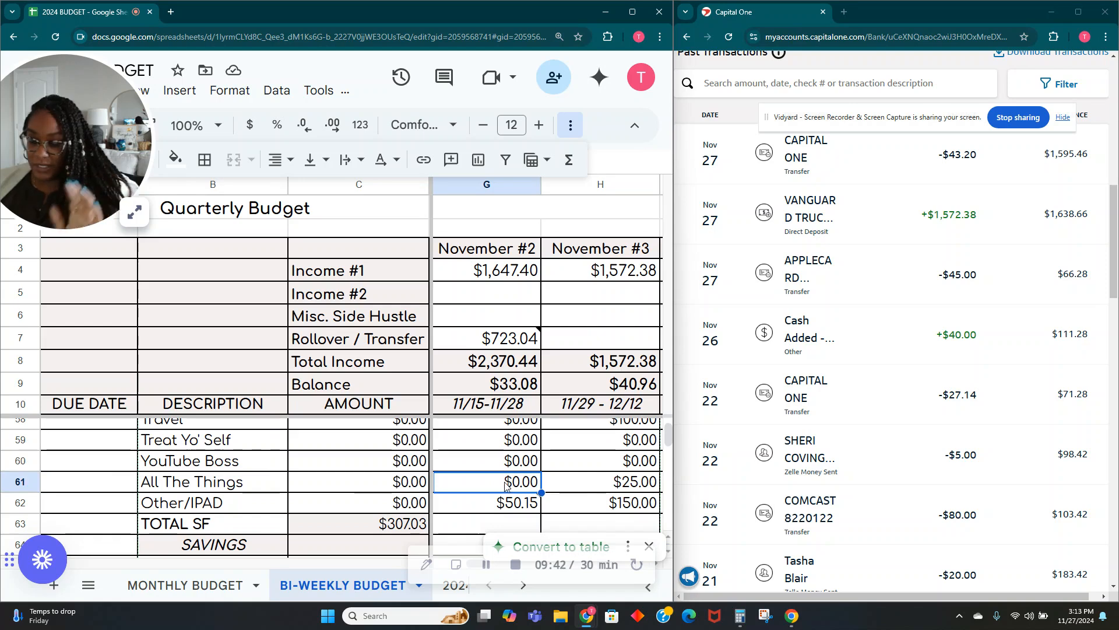
type("5")
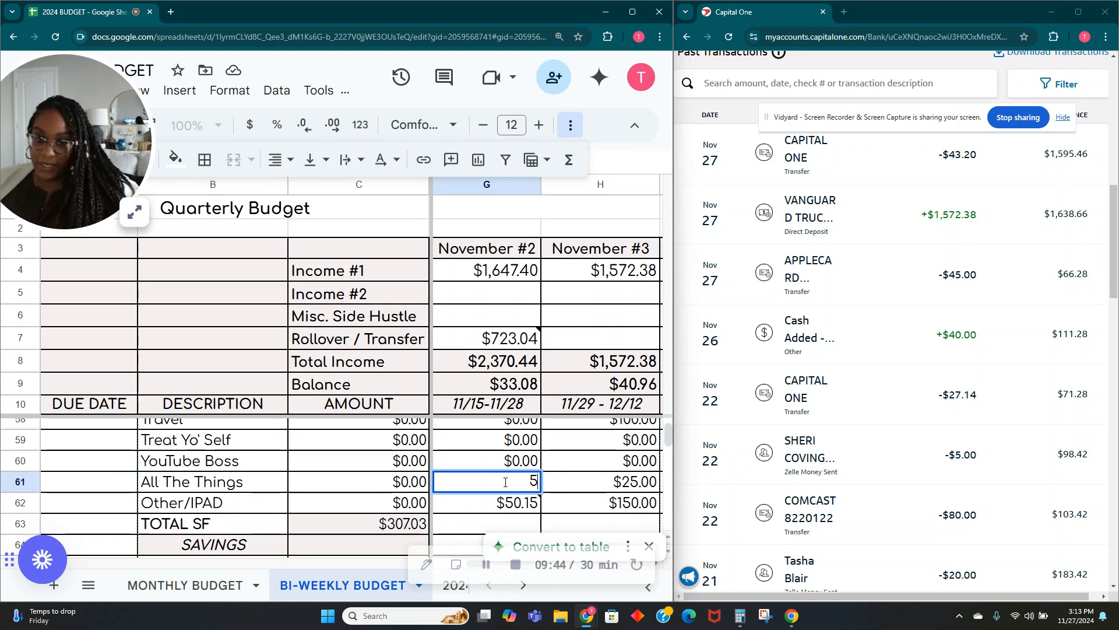
key("Tab")
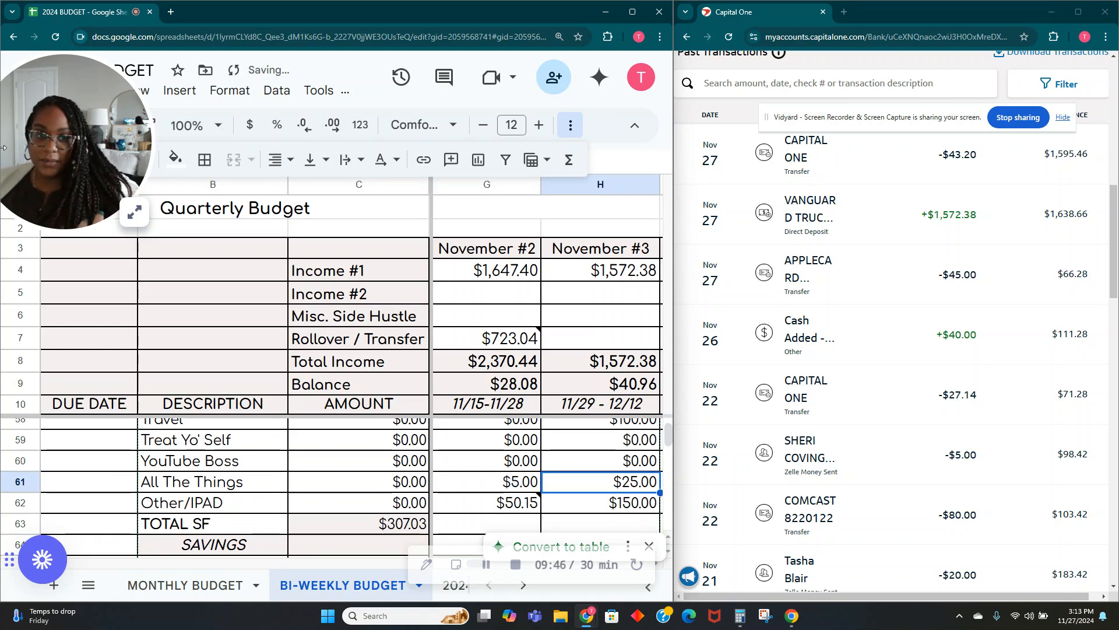
left_click(135, 213)
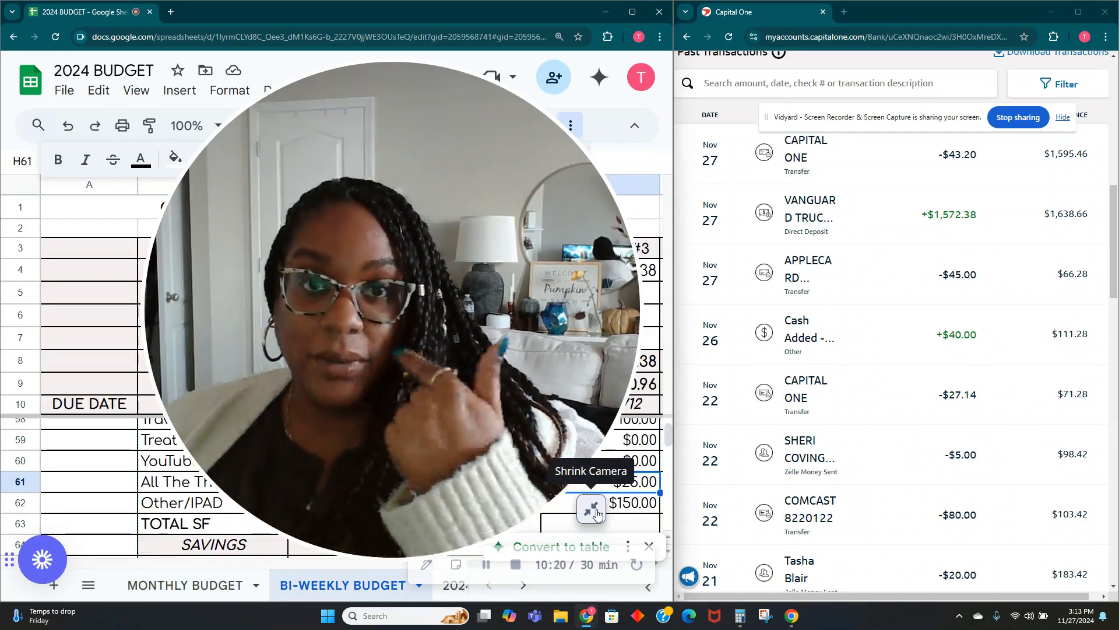
left_click(592, 510)
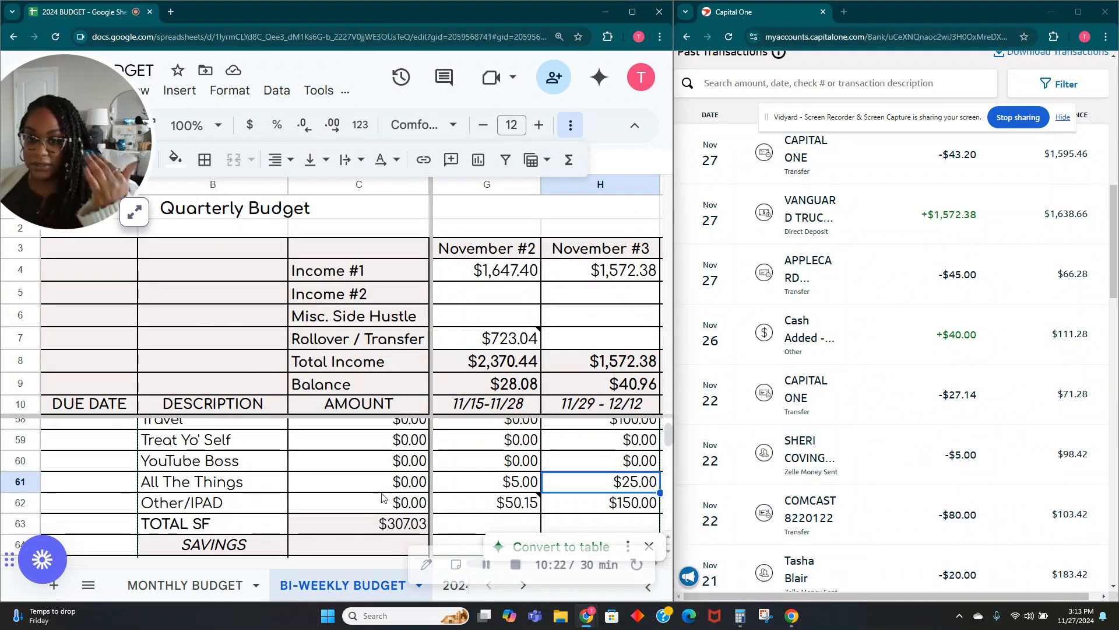
Add a note to the November #2 All The Things amount containing 5.00, the person's name and SAUCE.
mouse_move(506, 513)
double_click(494, 484)
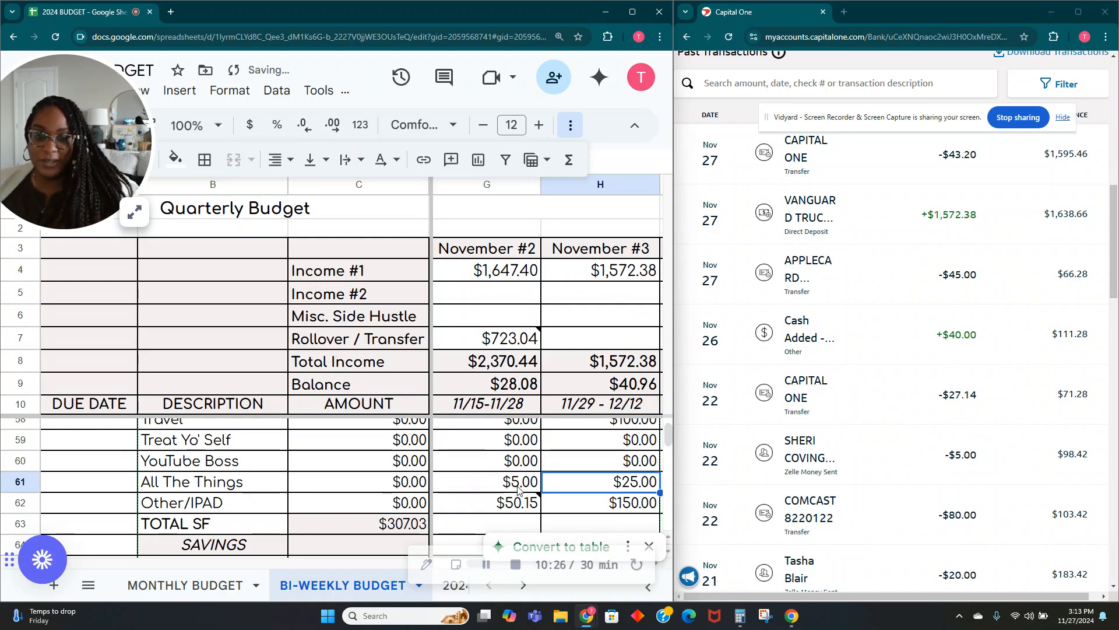
right_click(516, 484)
scroll(594, 466, "down", 3)
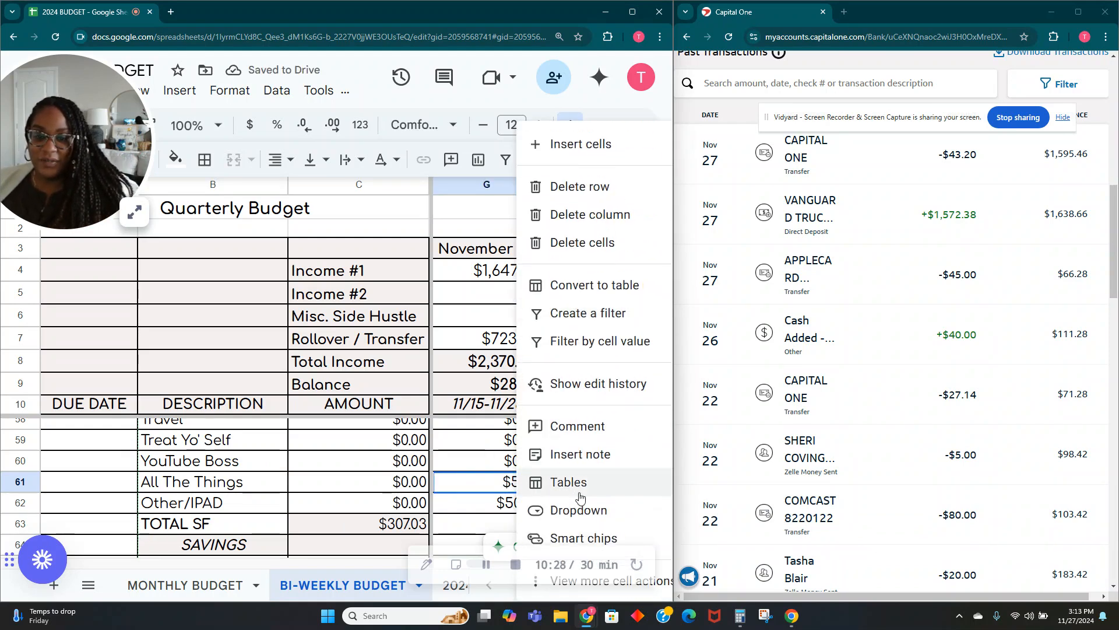
left_click(594, 454)
type("5.00")
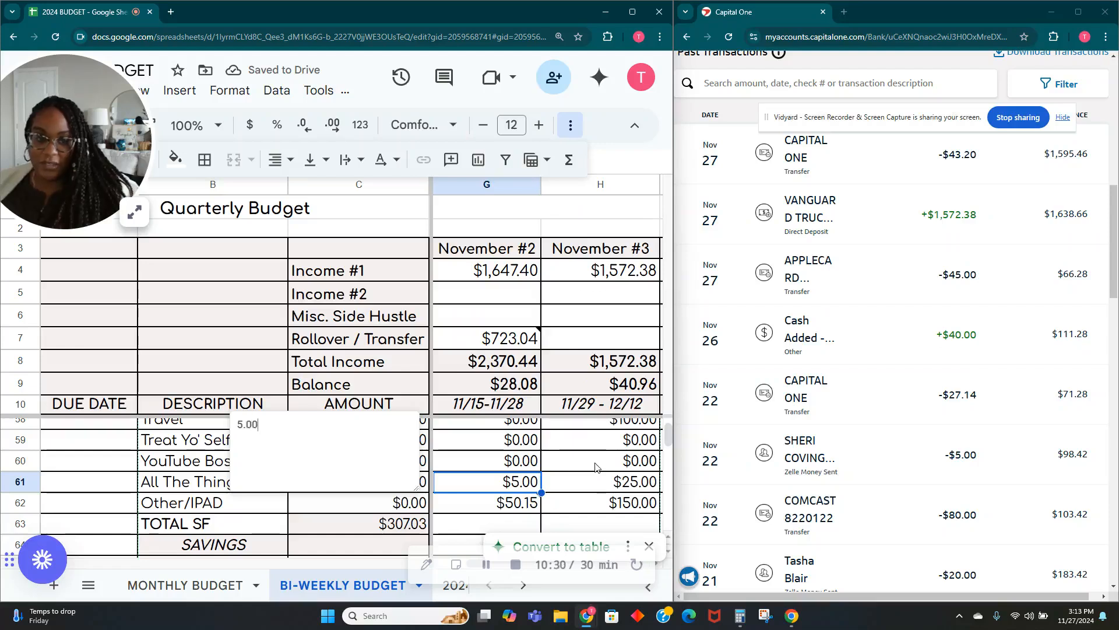
type(" TONY")
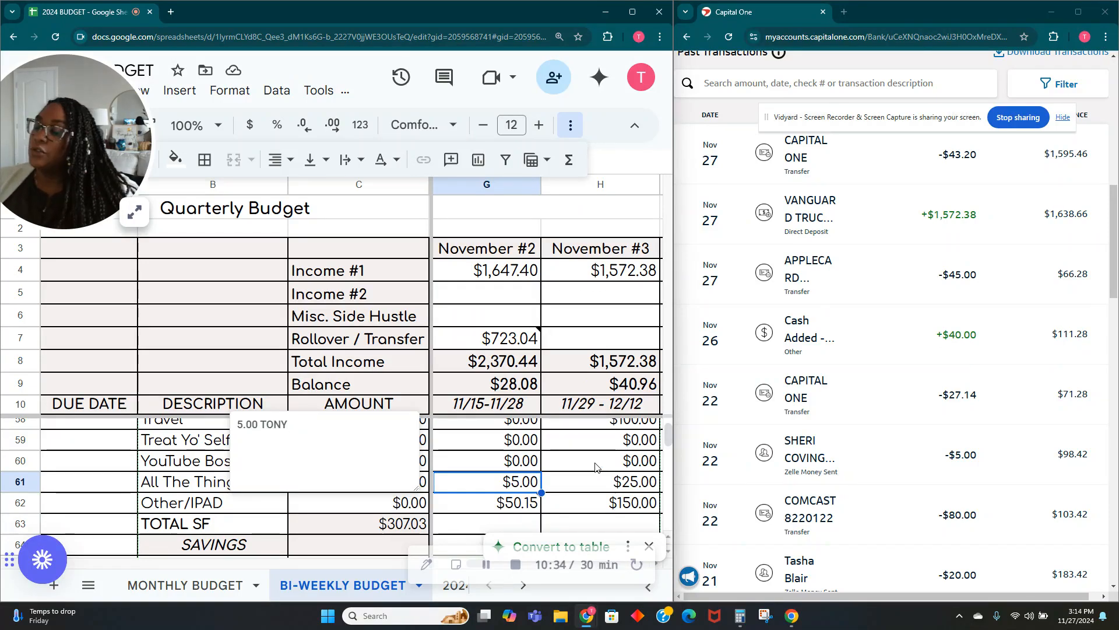
type(" SATUCE")
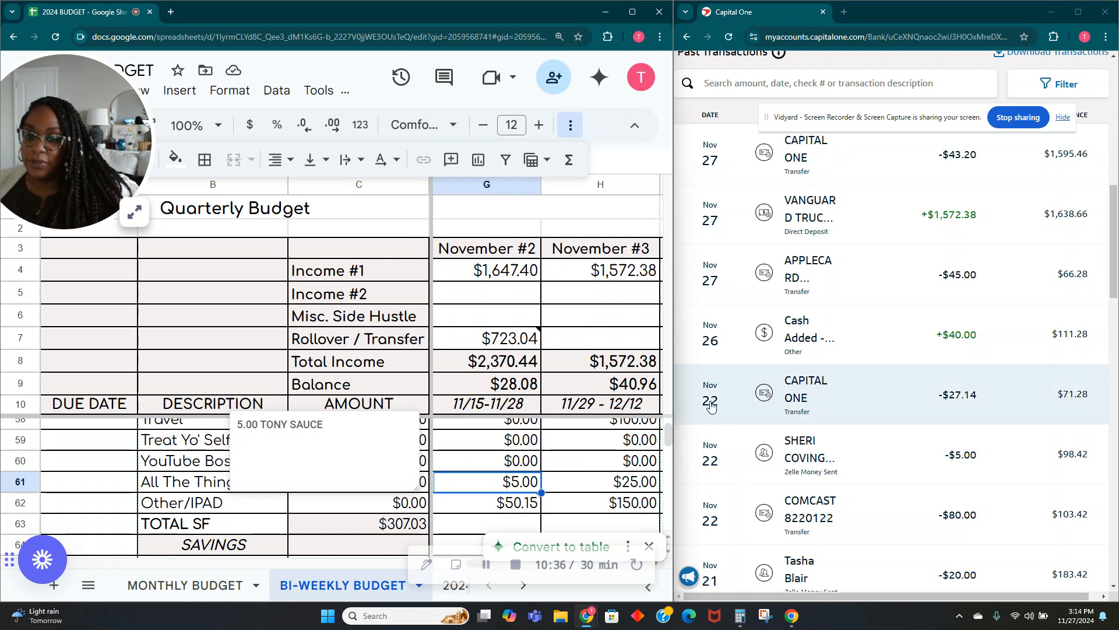
left_click(570, 481)
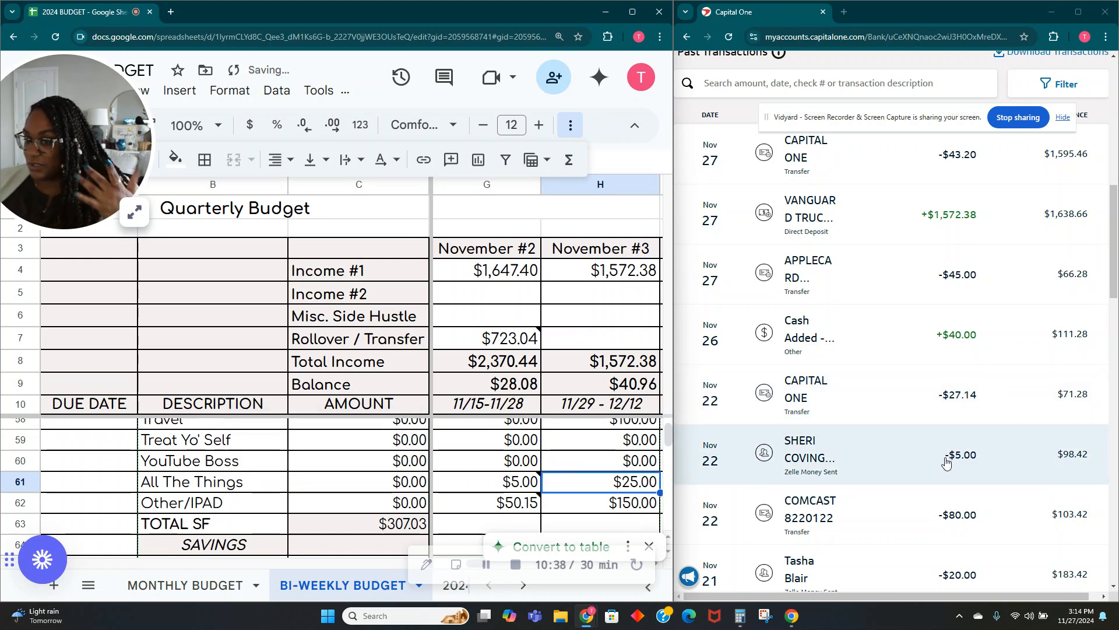
Shade the November #2 Other/IPAD amount light green.
scroll(939, 429, "up", 1)
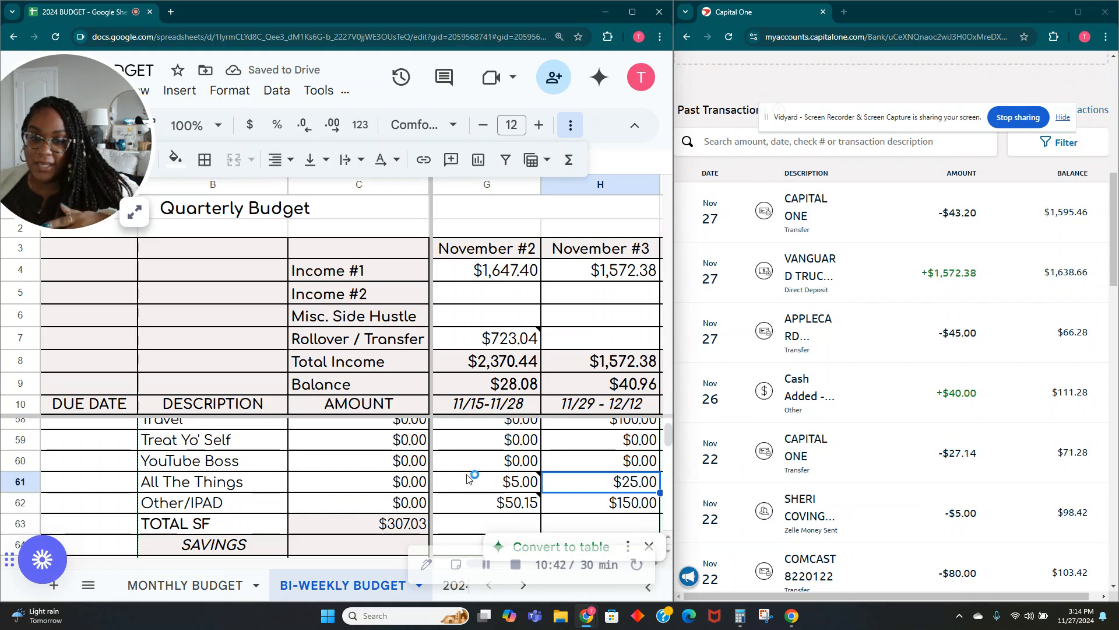
scroll(502, 487, "up", 3)
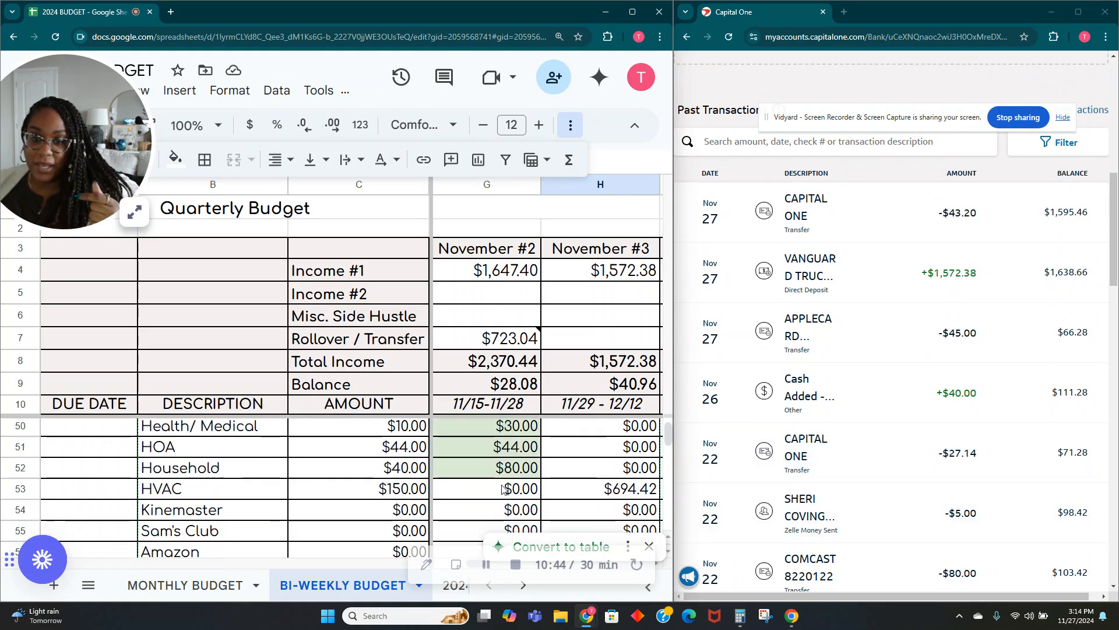
scroll(501, 487, "down", 4)
left_click(516, 450)
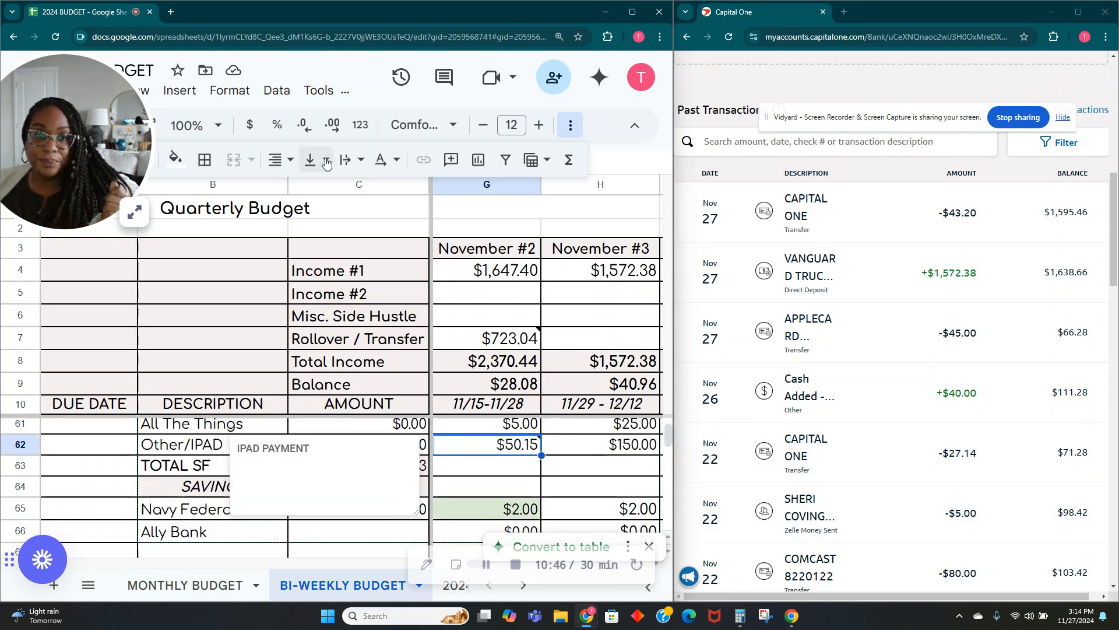
left_click(175, 159)
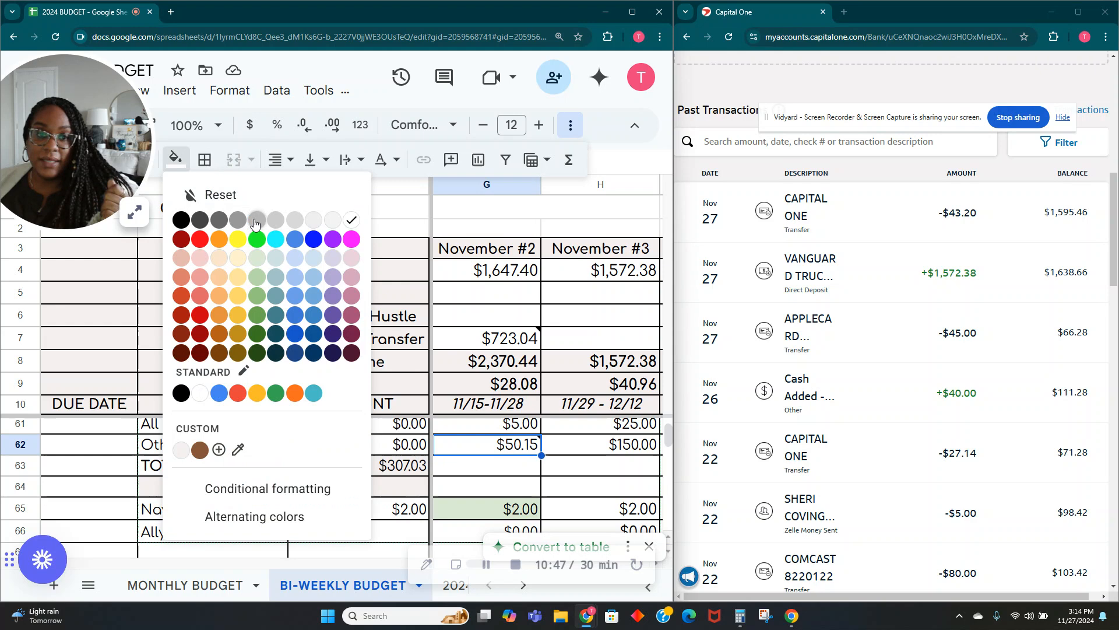
left_click(259, 257)
Shade the November #2 Security amount light green to match the cleared $27.14 Capital One transaction.
scroll(490, 468, "up", 8)
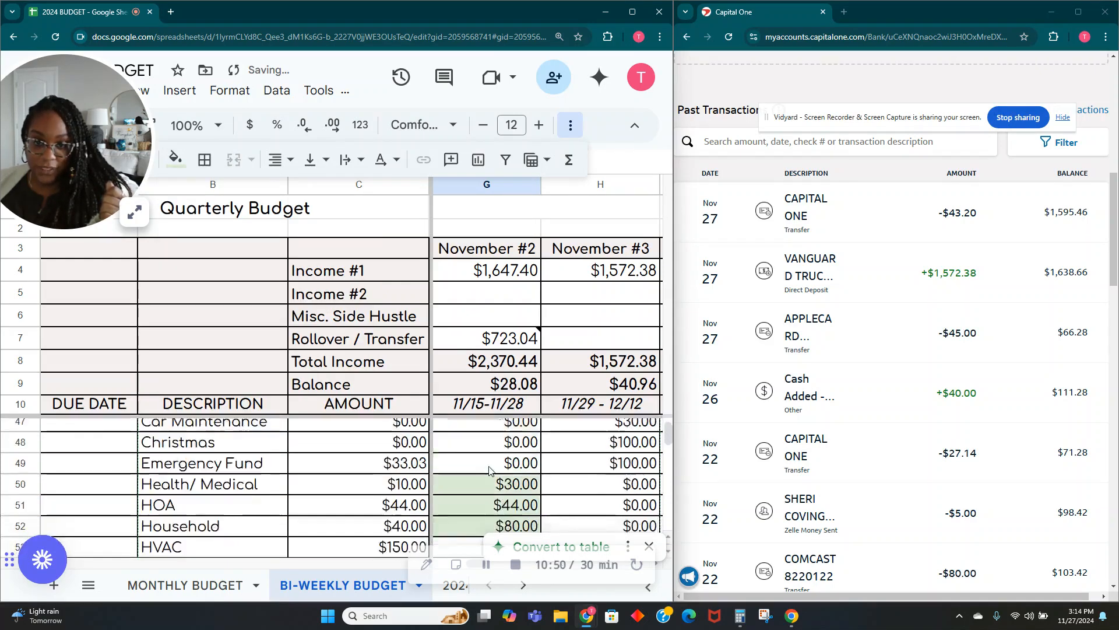
scroll(490, 475, "up", 4)
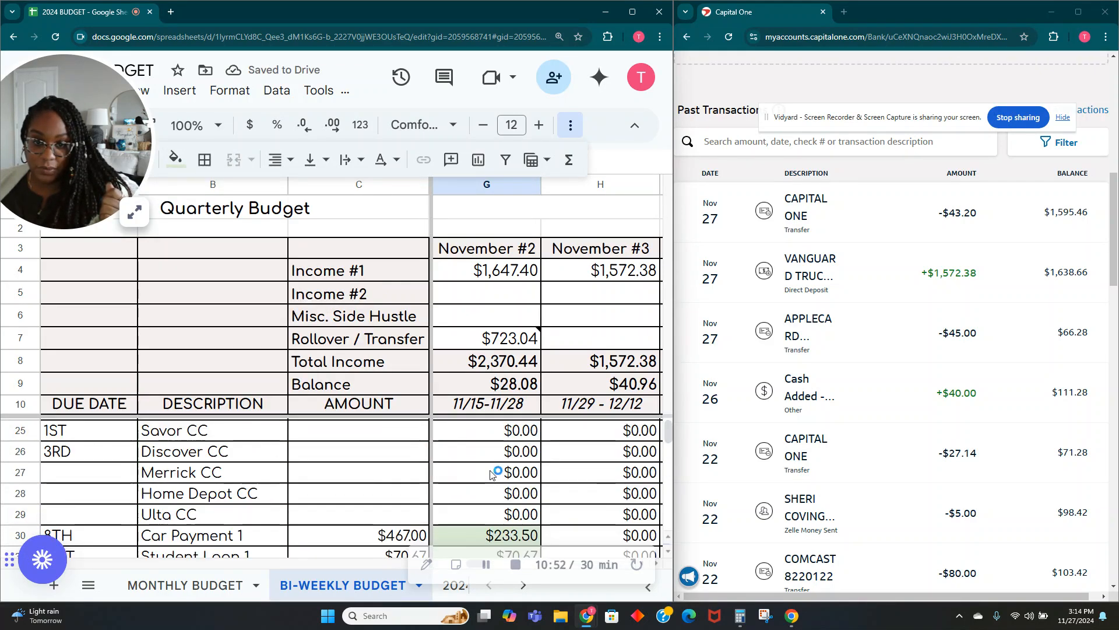
scroll(490, 476, "down", 1)
scroll(493, 477, "up", 4)
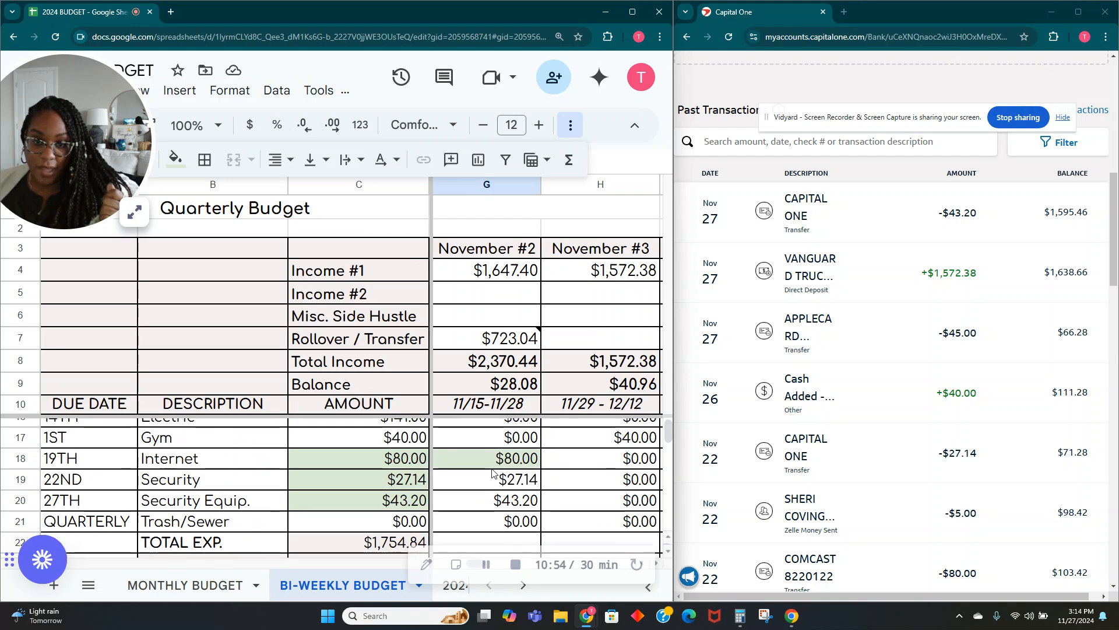
left_click(502, 479)
left_click(175, 158)
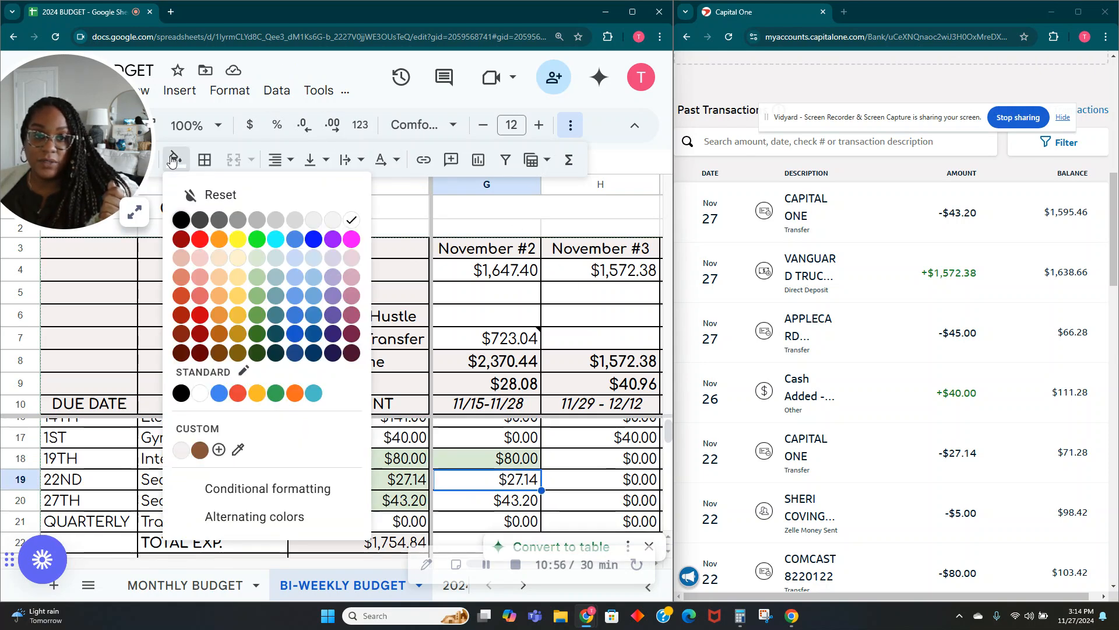
left_click(261, 262)
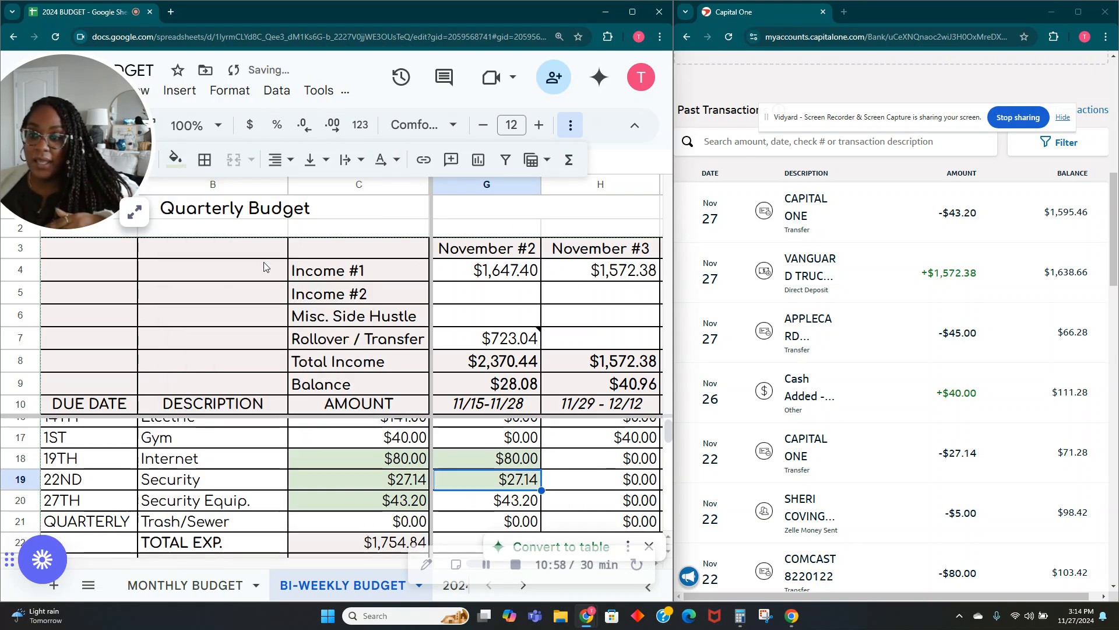
Check the Nov 26 cash deposit's details and append +40 to the November #2 Rollover / Transfer formula, making it =43.08+591.81+30+38.15+20+40.
left_click(940, 394)
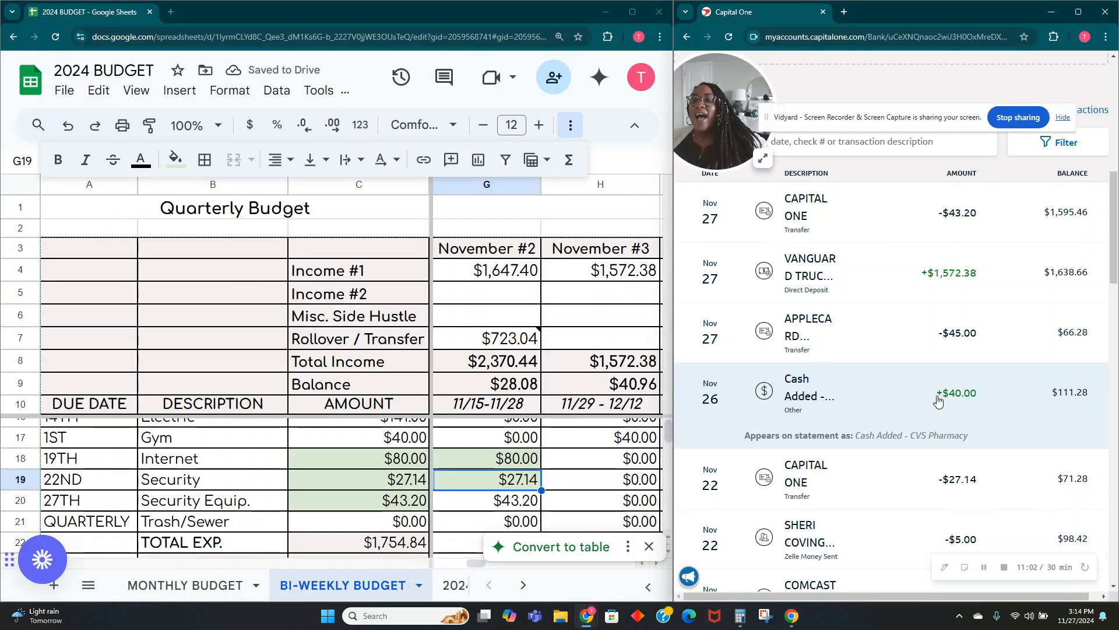
left_click(940, 394)
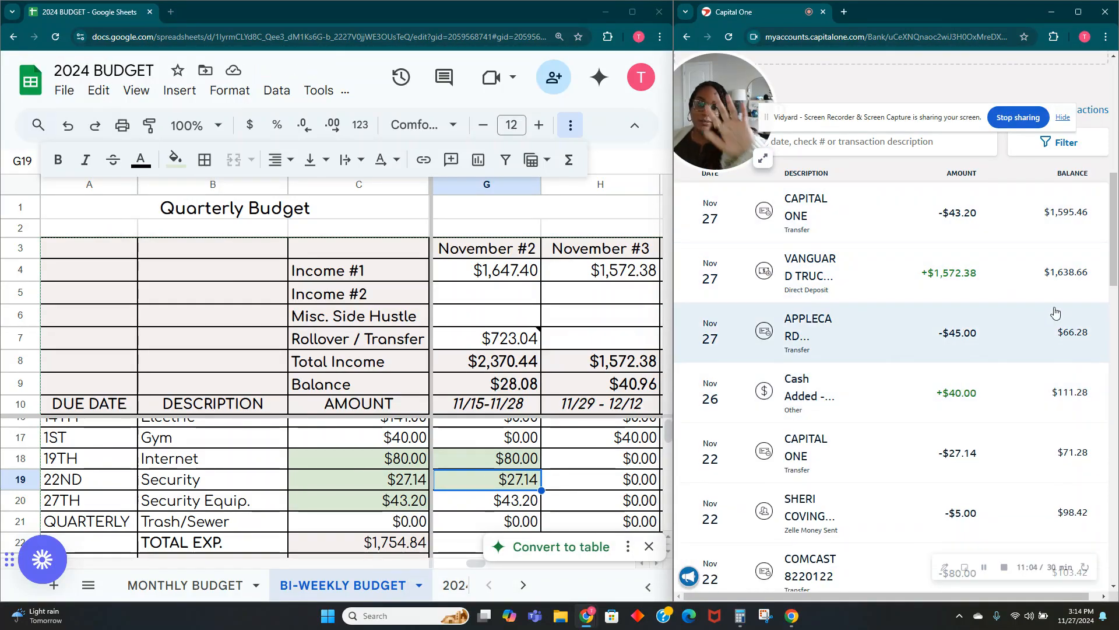
left_click(476, 231)
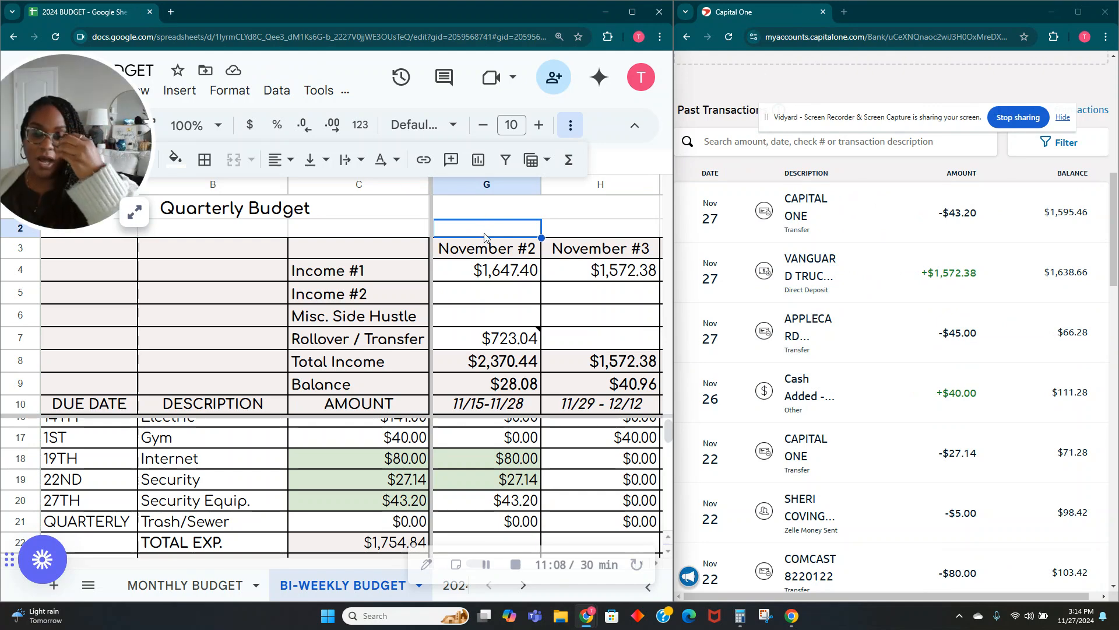
double_click(506, 337)
type("+40")
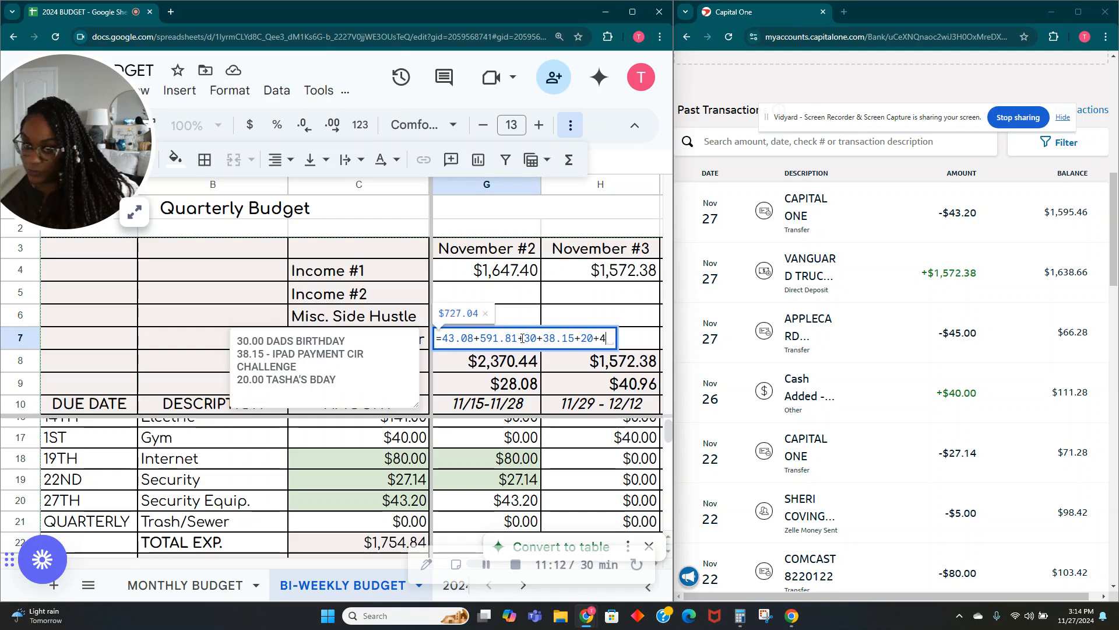
key("Tab")
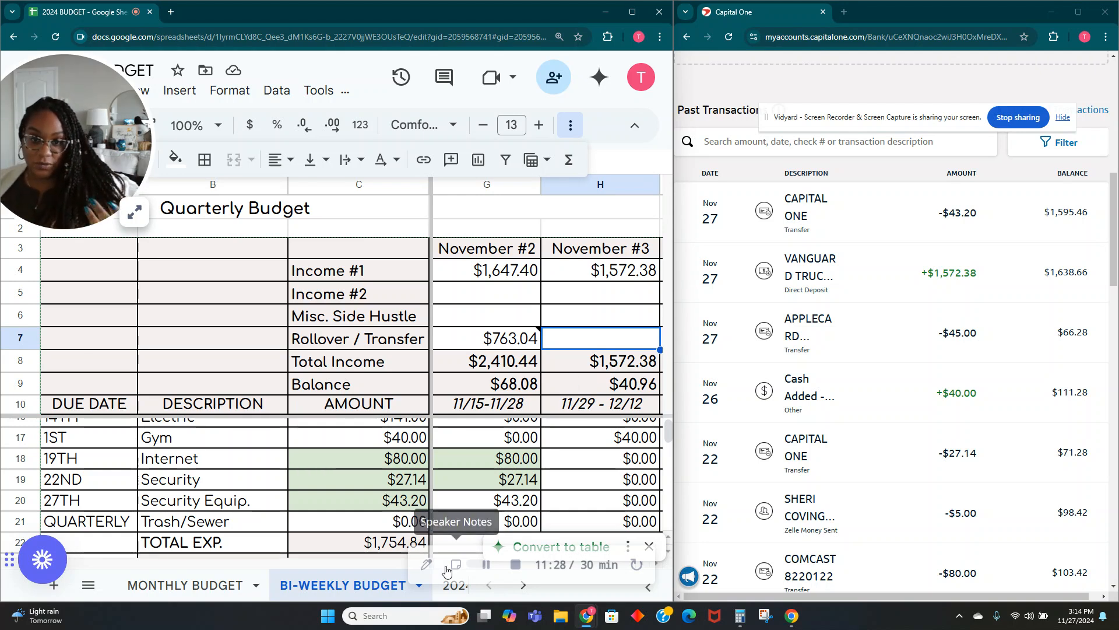
scroll(500, 492, "down", 5)
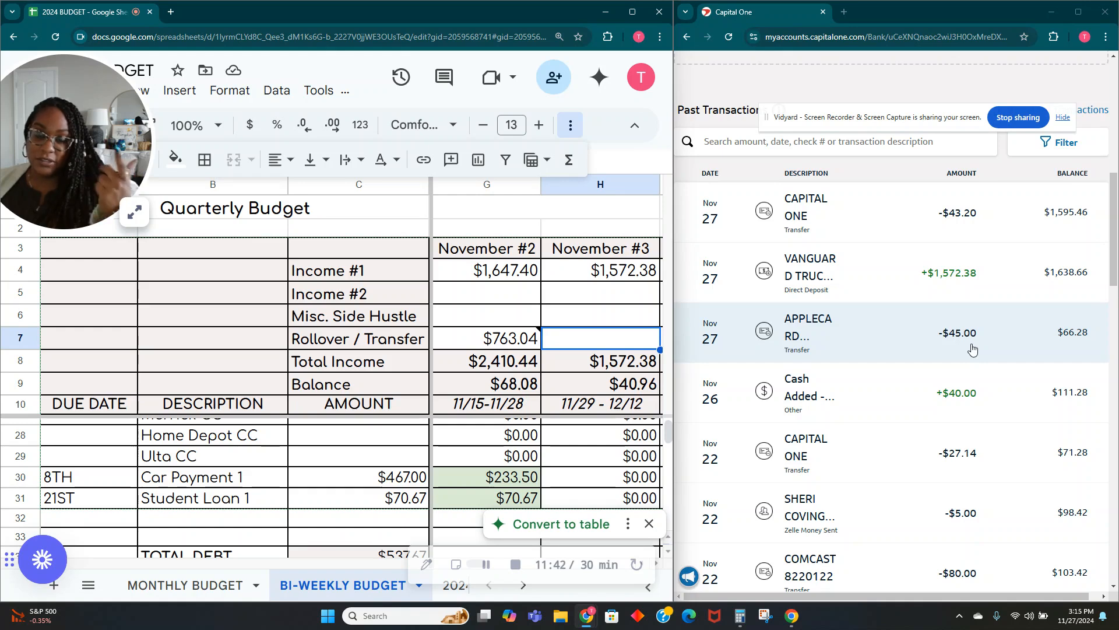
Append +45 to the November #2 Other/IPAD formula, making it =50.15+45, for the Nov 27 AppleCard transfer.
scroll(448, 471, "down", 1)
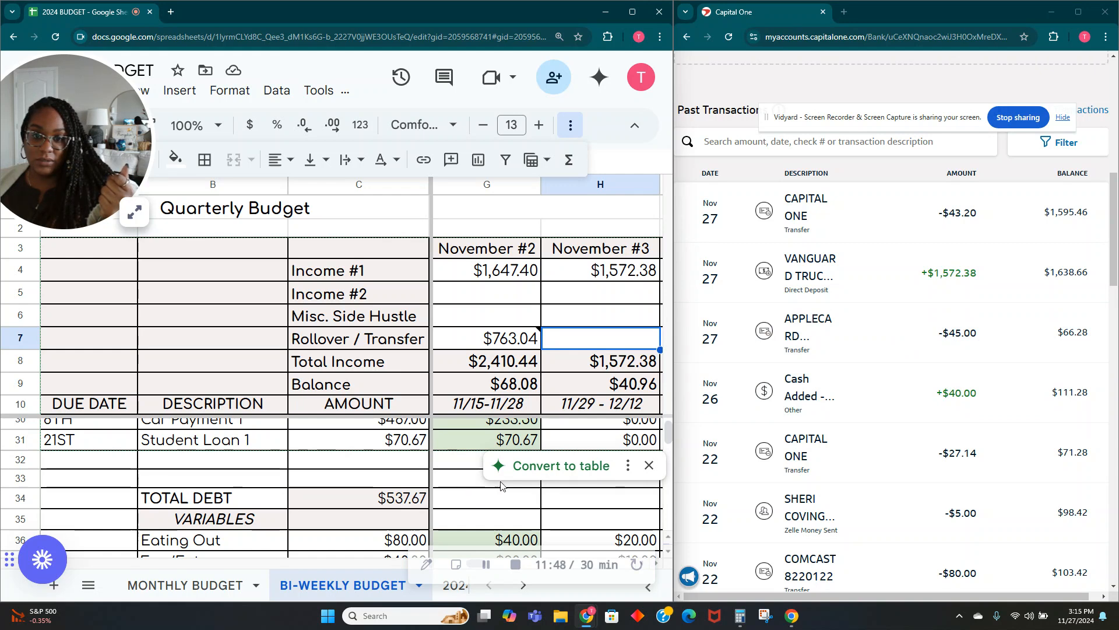
left_click(649, 464)
scroll(447, 505, "down", 2)
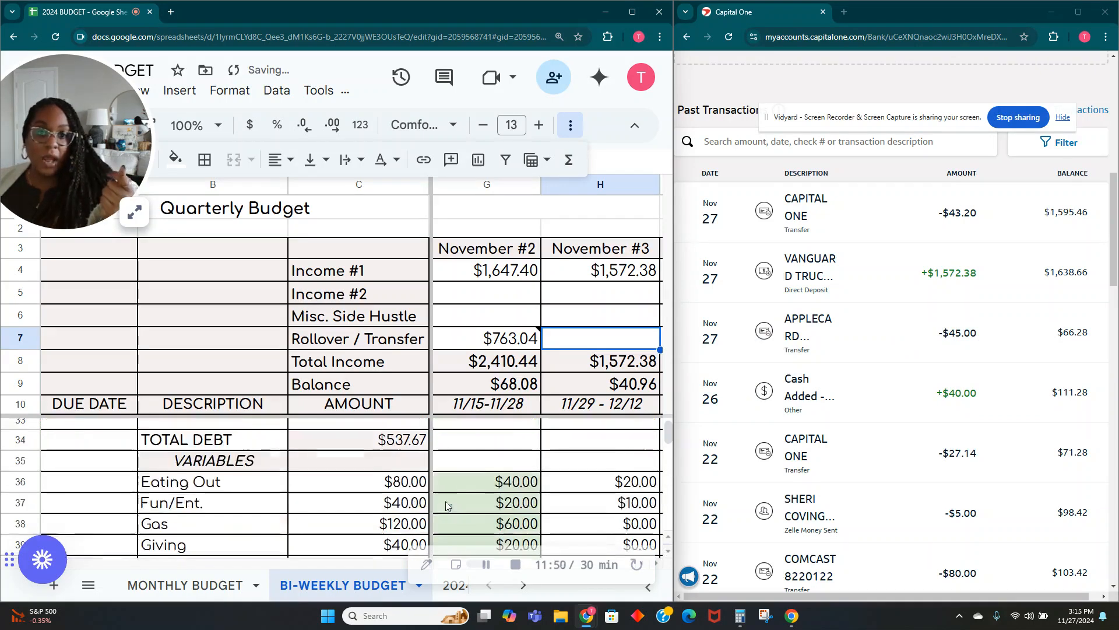
scroll(447, 505, "down", 5)
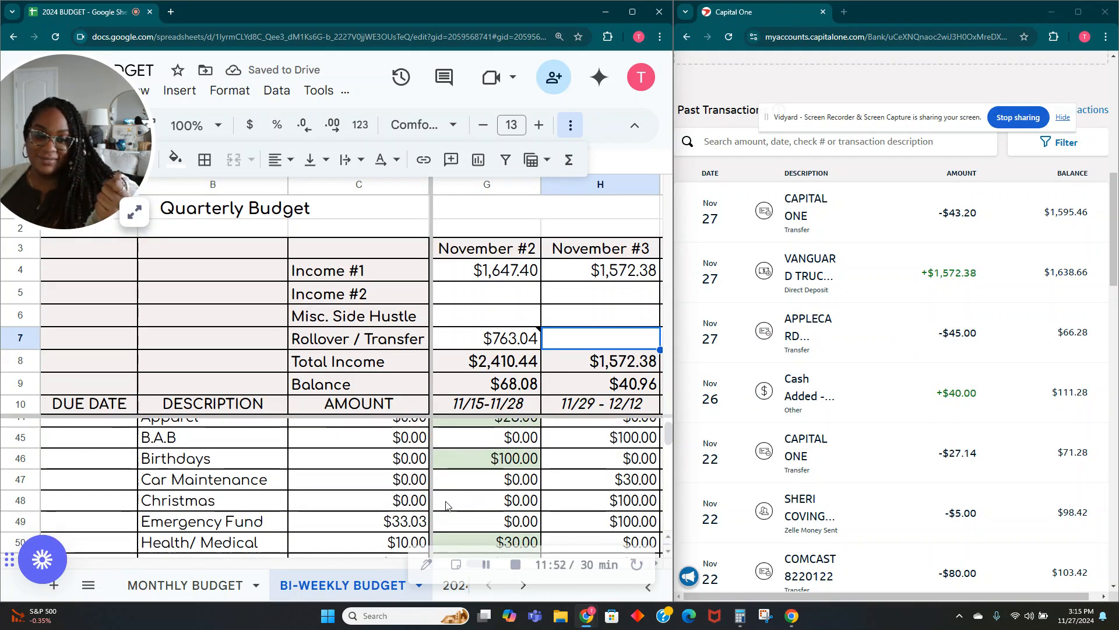
scroll(449, 506, "down", 3)
left_click(481, 503)
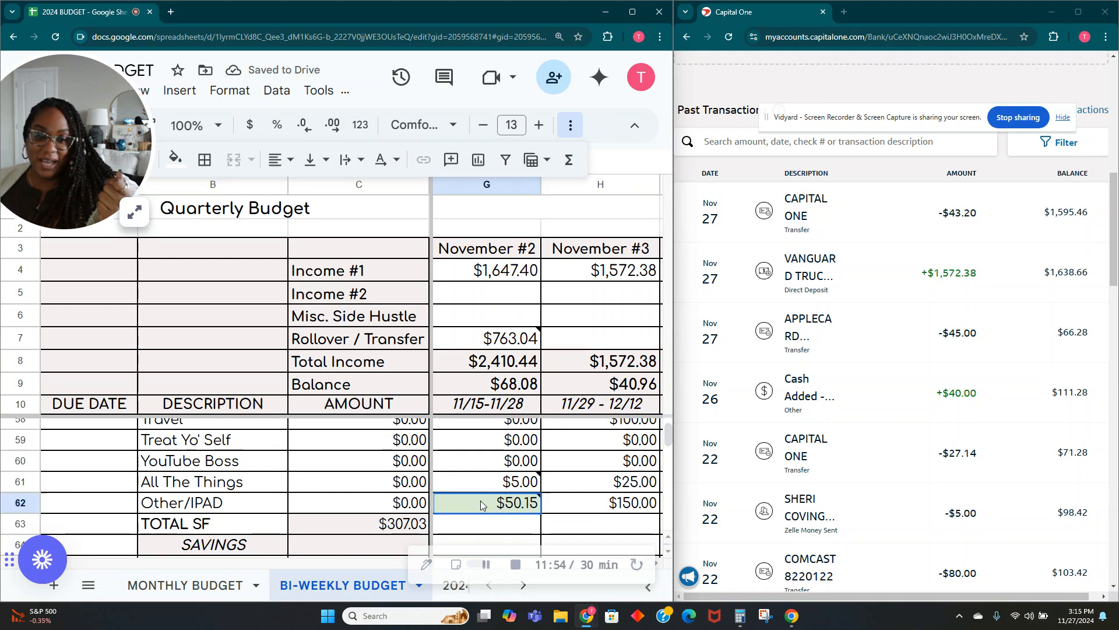
double_click(493, 504)
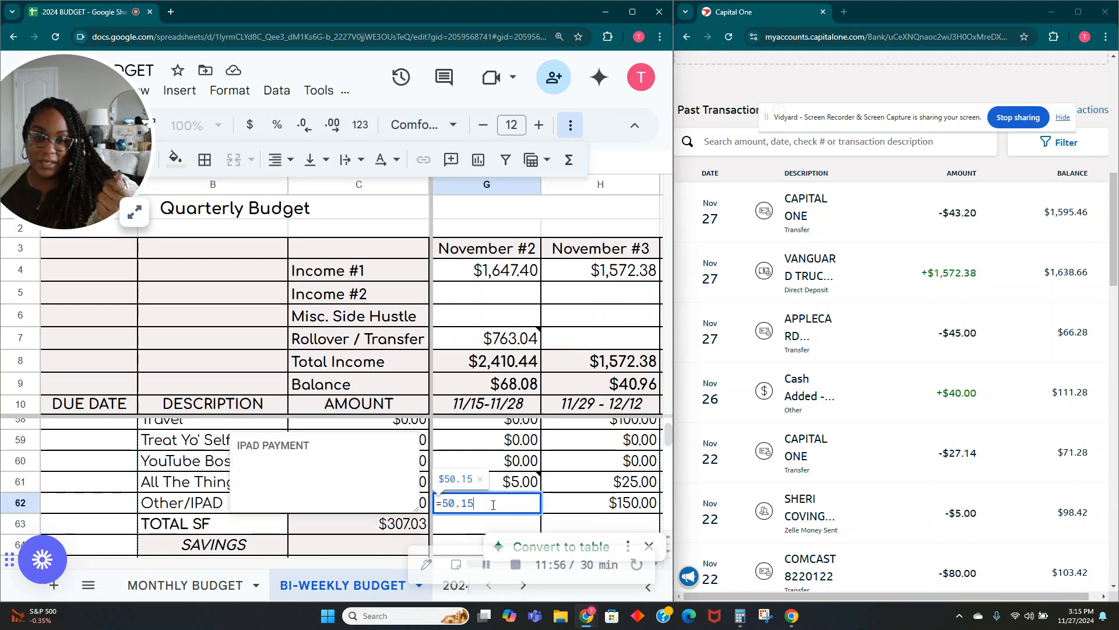
type("+45")
key("Tab")
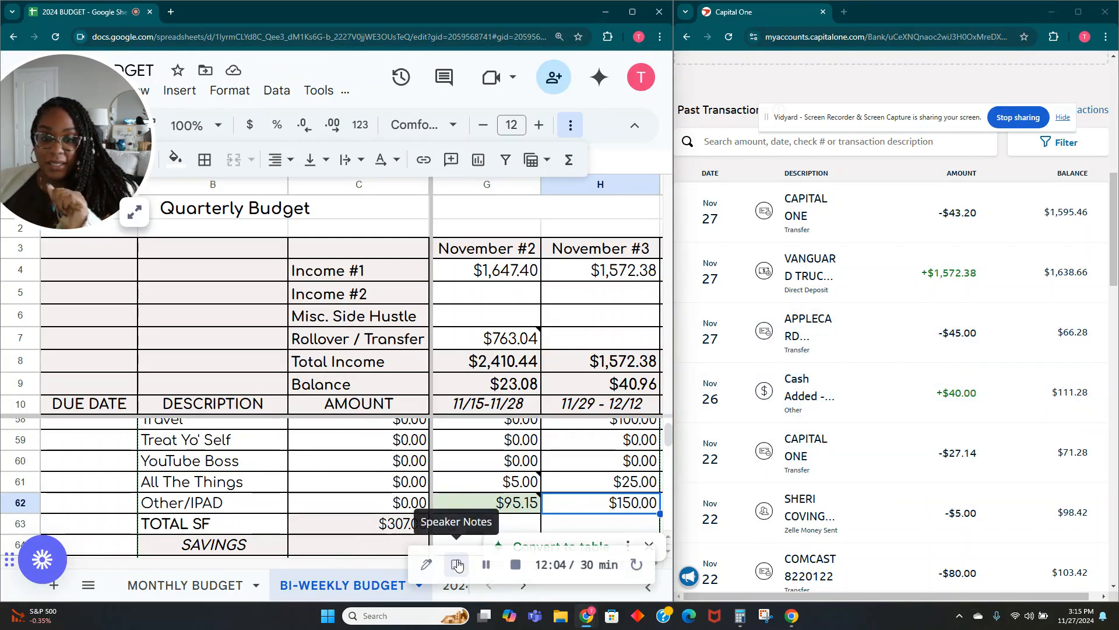
Compare the Other/IPAD amounts in the November #1, November #2 and November #3 columns.
scroll(398, 480, "down", 1)
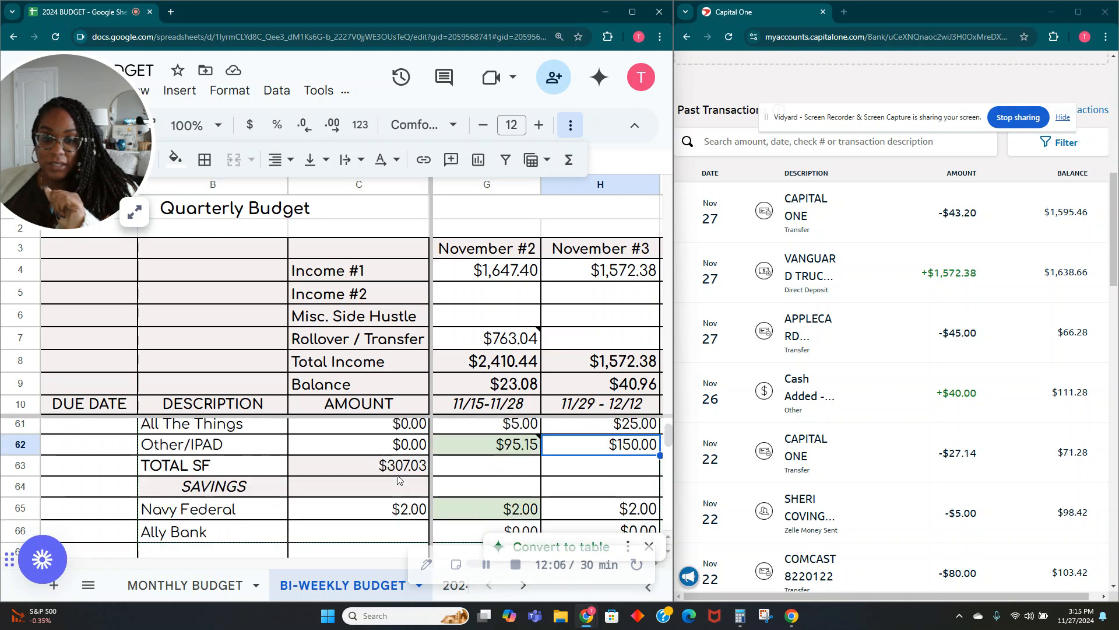
scroll(407, 516, "up", 1)
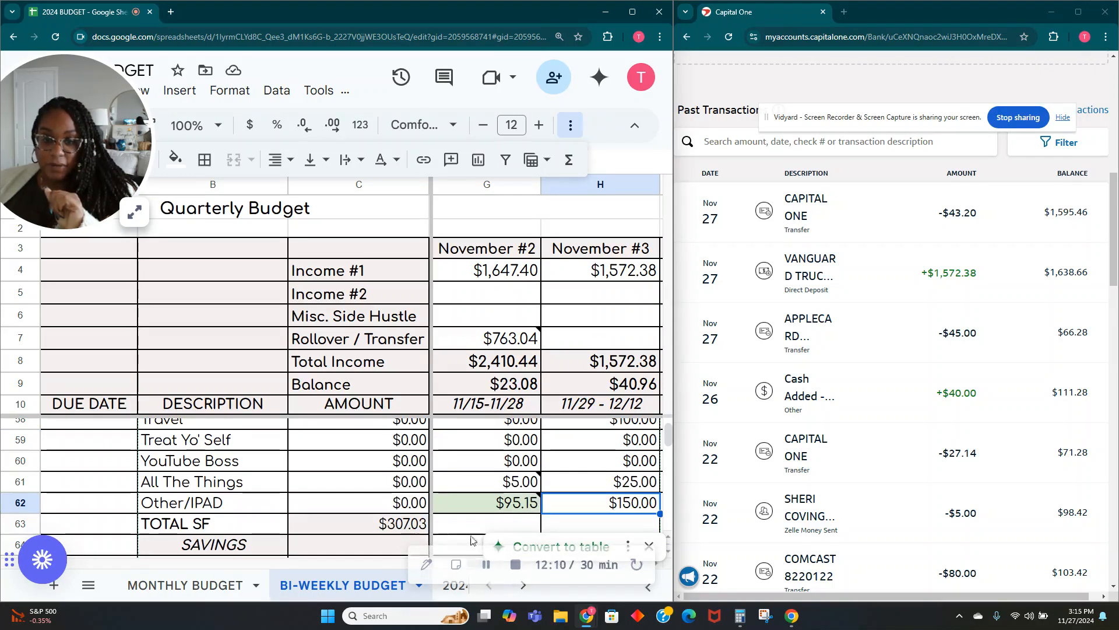
left_click(530, 503)
key("Left")
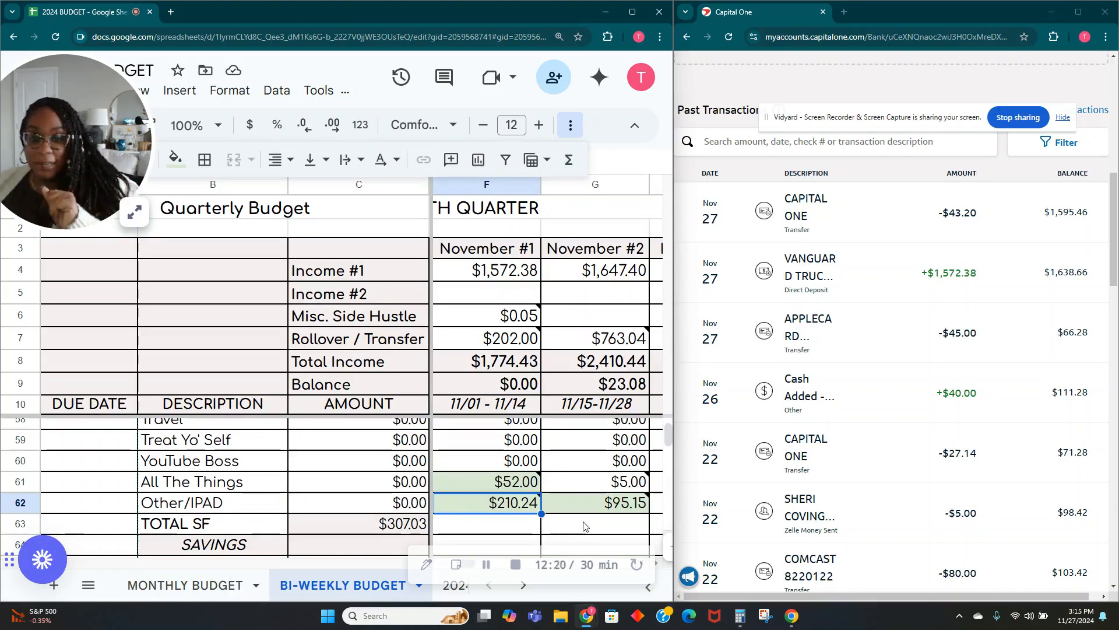
key("Right")
key("Right")
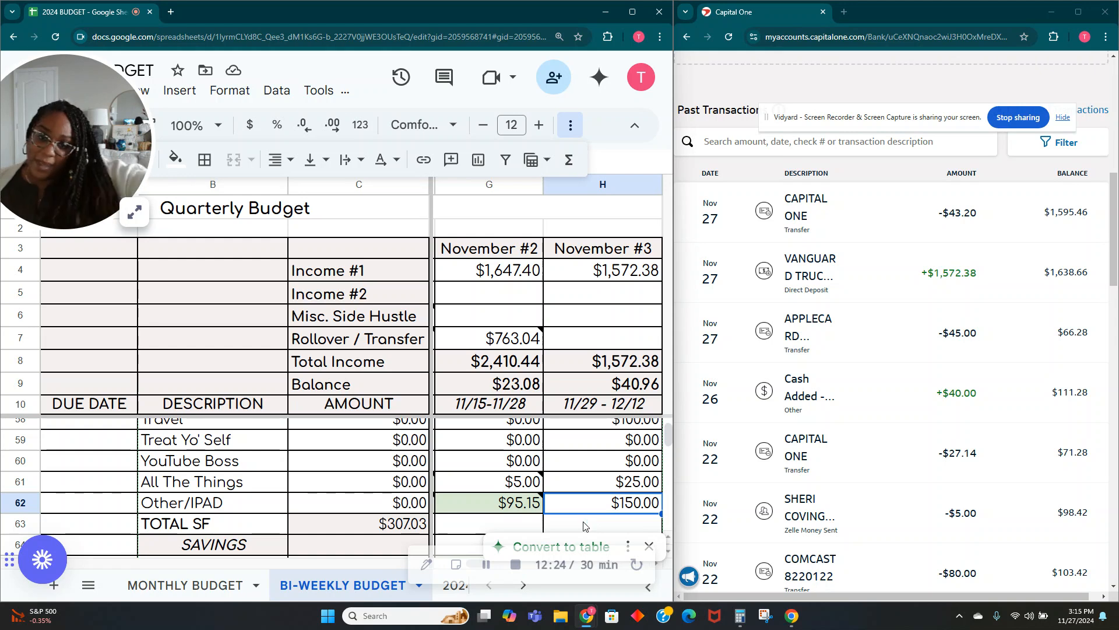
key("Left")
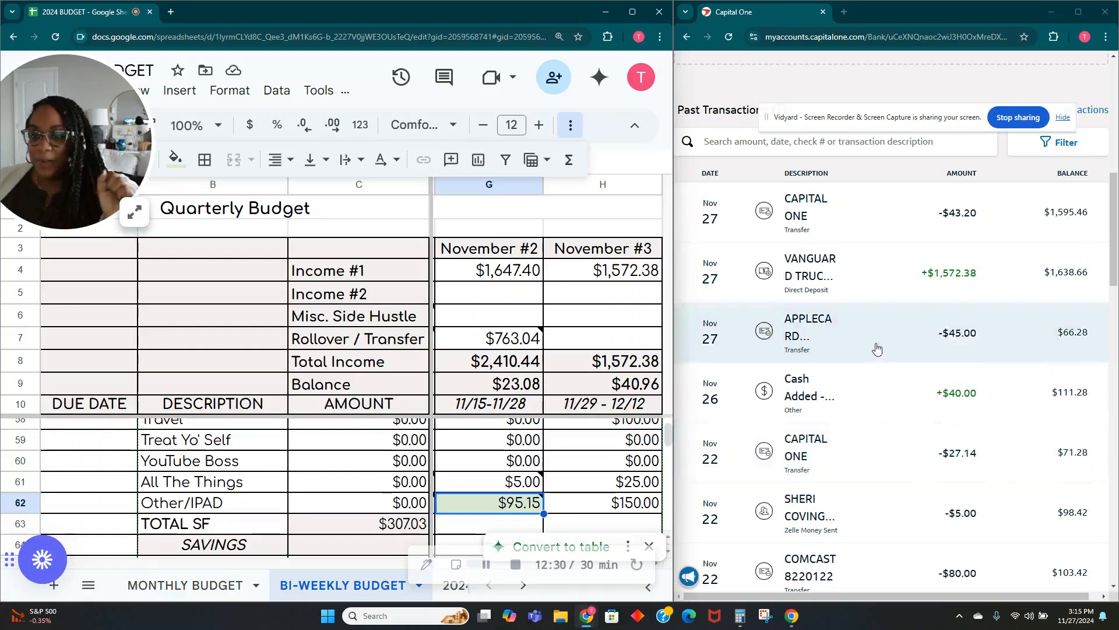
Shade the November #2 Security Equip. amount light green to match the Nov 27 Capital One transaction of $43.20.
scroll(877, 349, "up", 1)
scroll(892, 347, "up", 3)
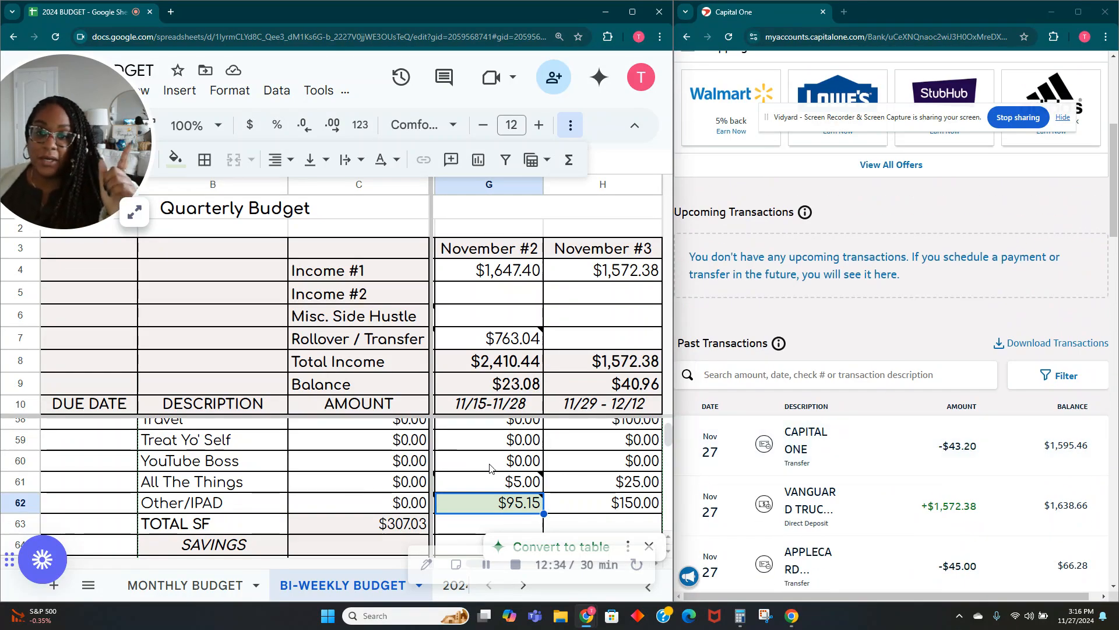
scroll(495, 466, "up", 3)
scroll(495, 467, "up", 10)
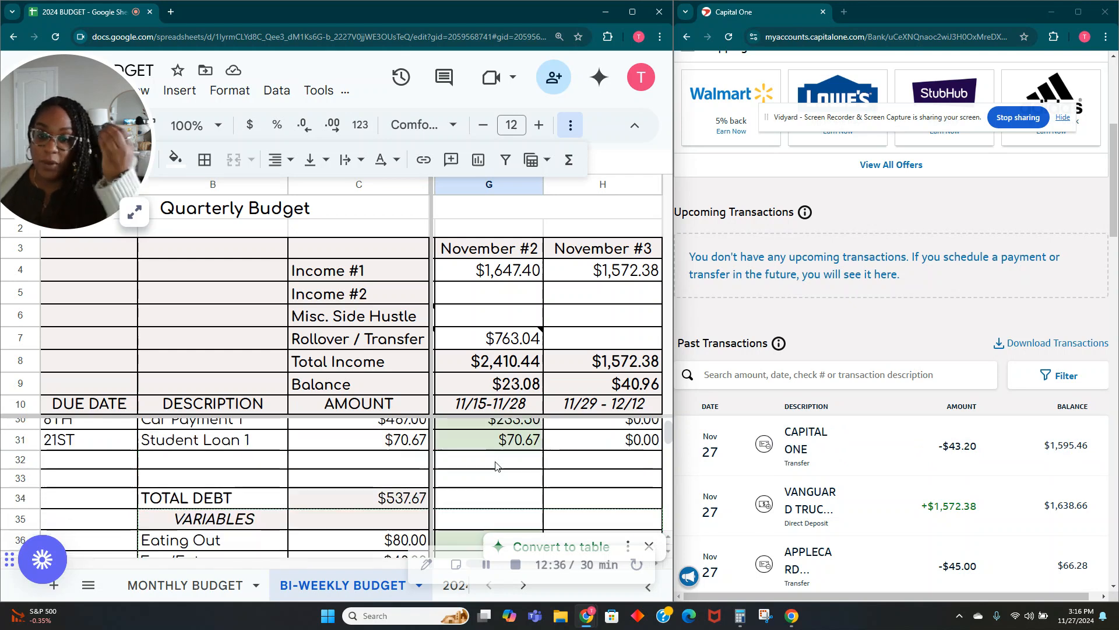
scroll(496, 462, "up", 1)
left_click_drag(493, 487, 493, 497)
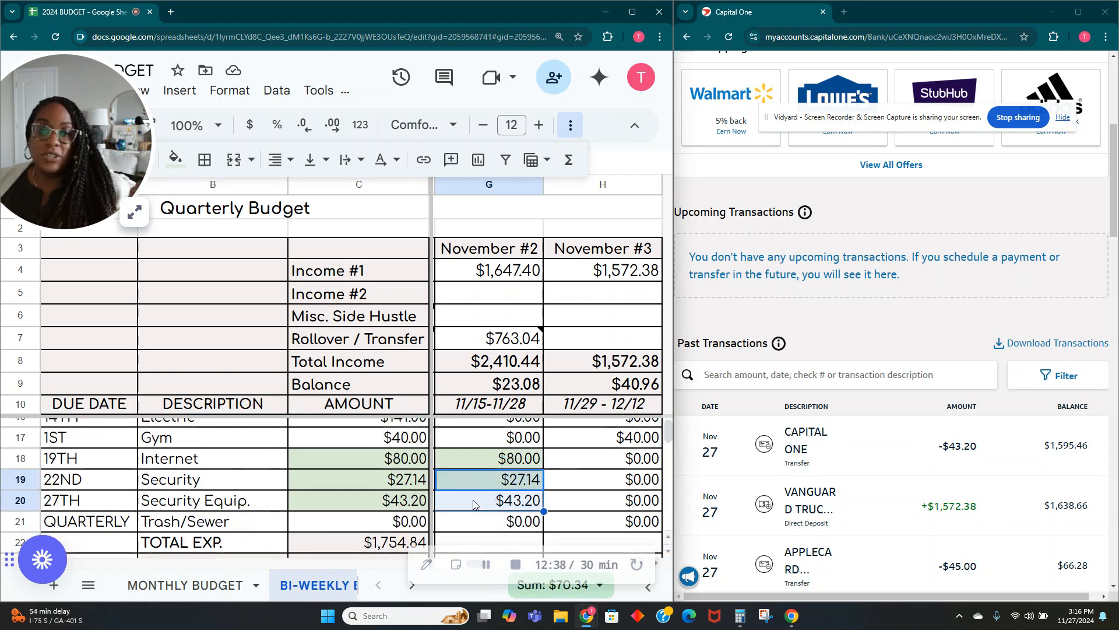
left_click(476, 496)
left_click(176, 158)
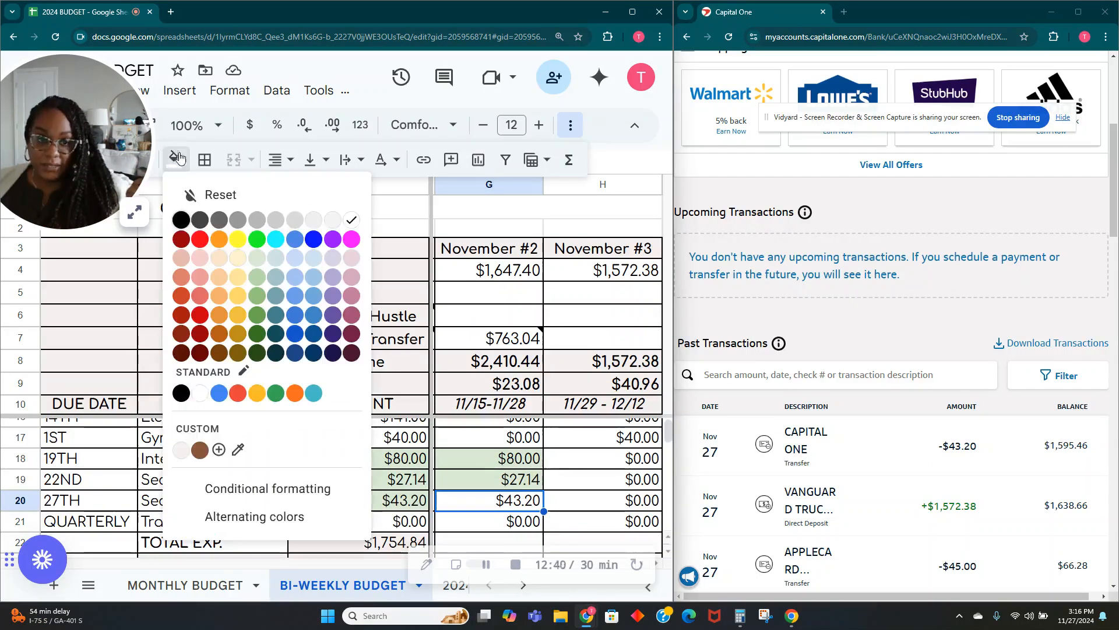
left_click(257, 257)
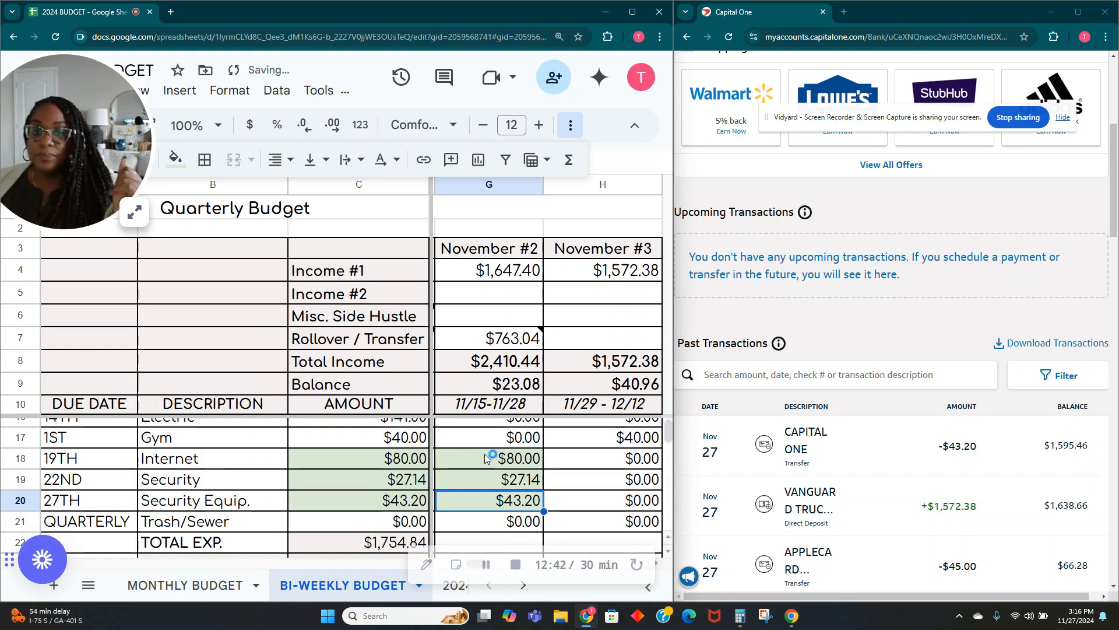
Check the November #2 column from Mortgage down to Other/IPAD for amounts that are not yet shaded as cleared.
scroll(492, 449, "up", 2)
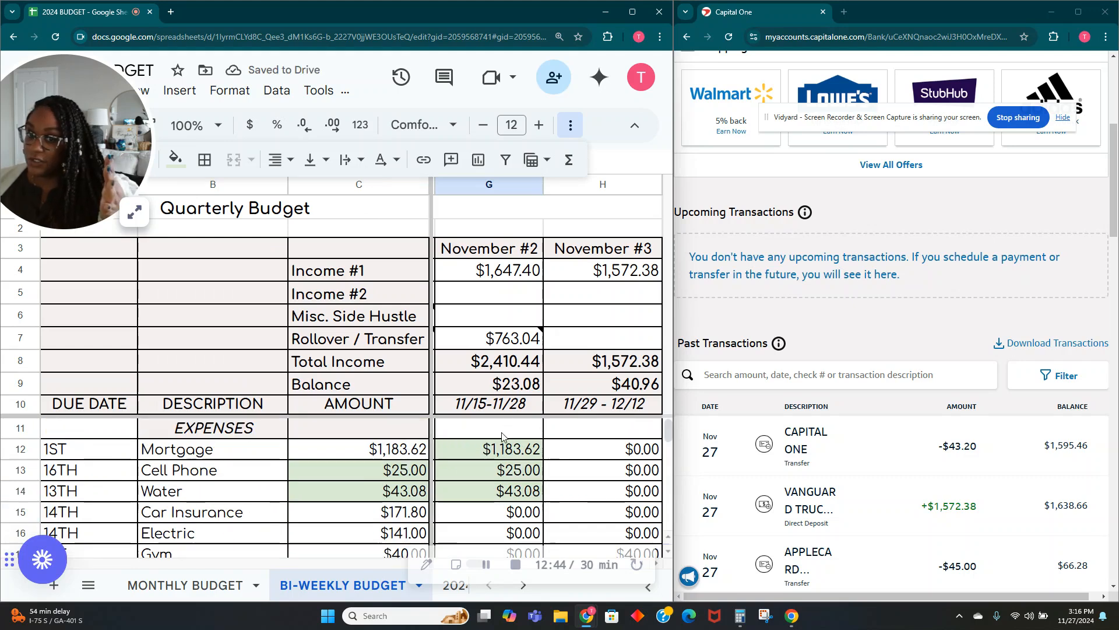
left_click(500, 448)
key("Down")
key("Down")
key("Down")
key("Down")
key("Down")
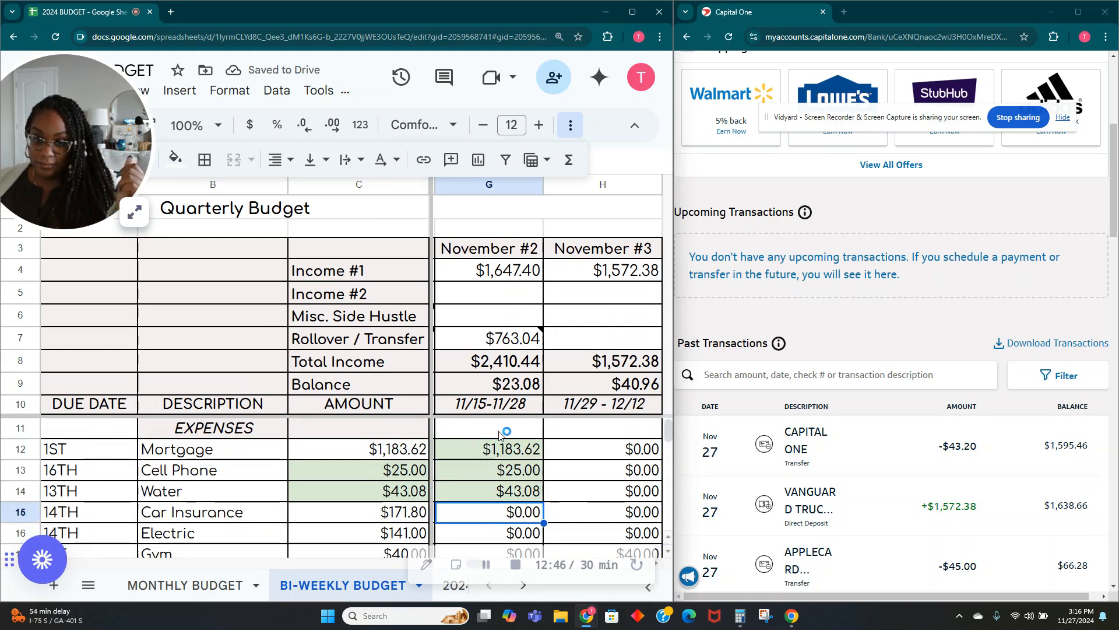
key("Down")
key("Down")
key("Down")
key("Down")
key("Down")
key("Down")
key("Down")
key("Down")
key("Down")
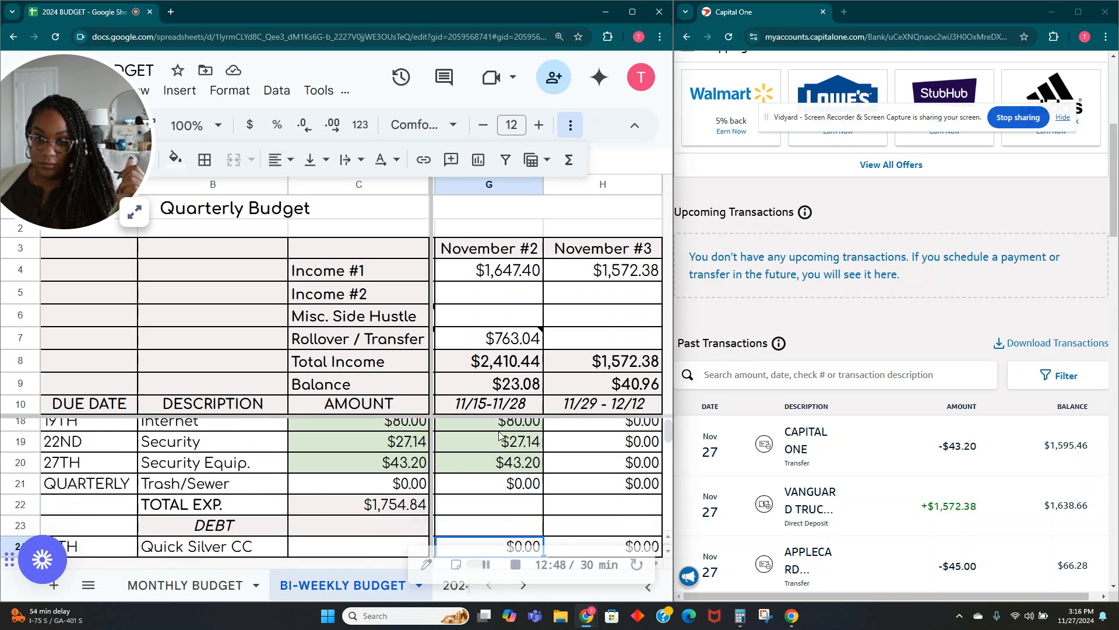
key("Down")
key("Down")
key("Down")
key("Down")
key("Down")
key("Down")
key("Down")
key("Down")
key("Down")
key("Down")
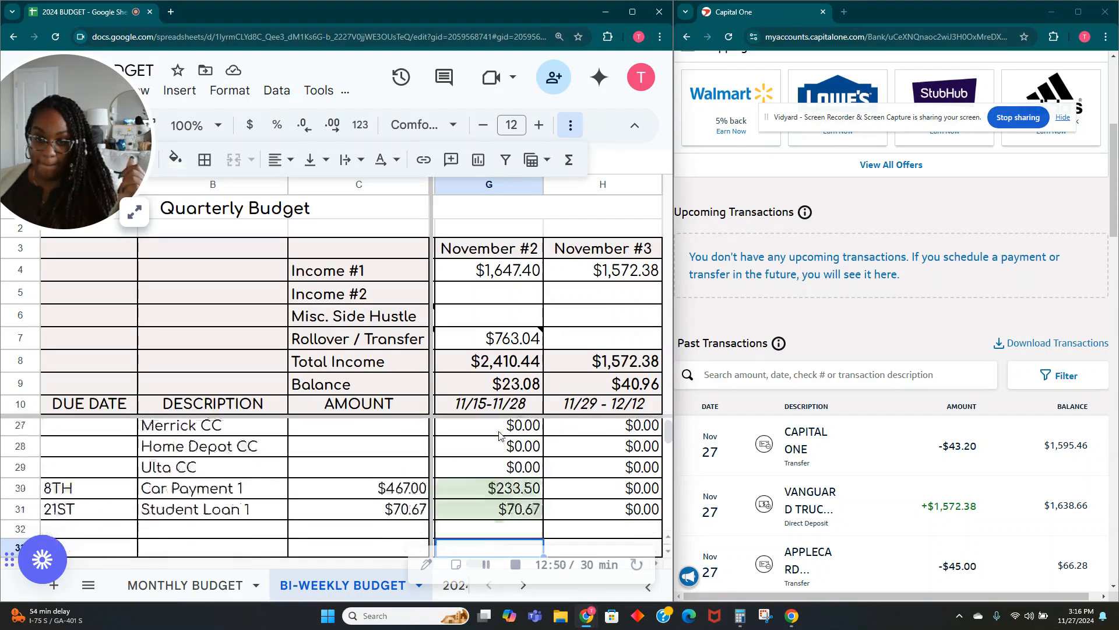
key("Down")
key("Down")
key("Down")
key("Down")
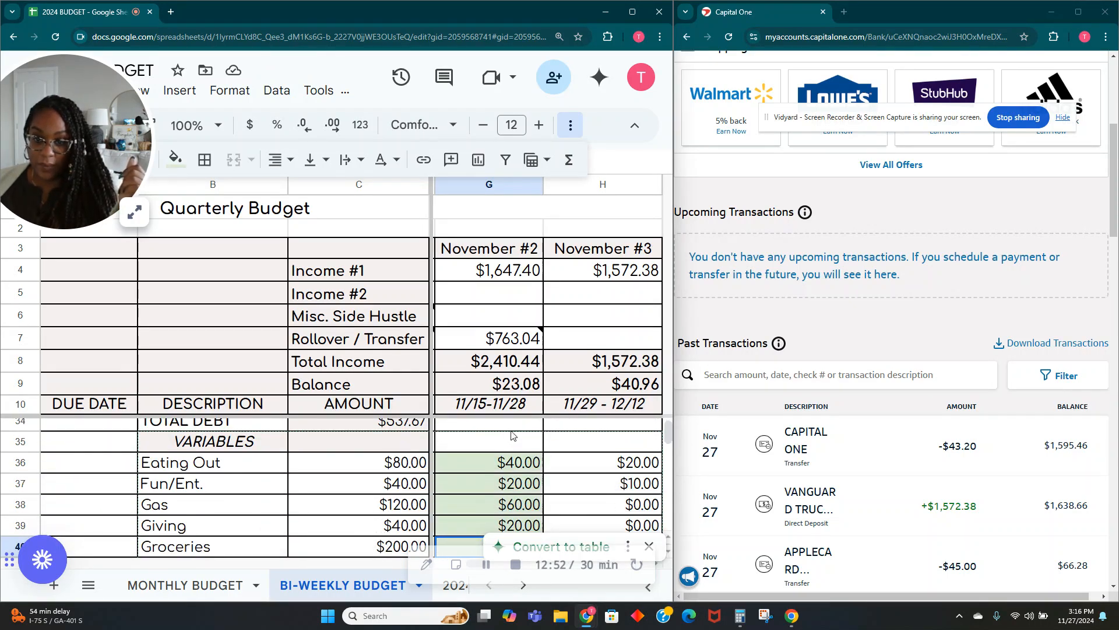
left_click(650, 548)
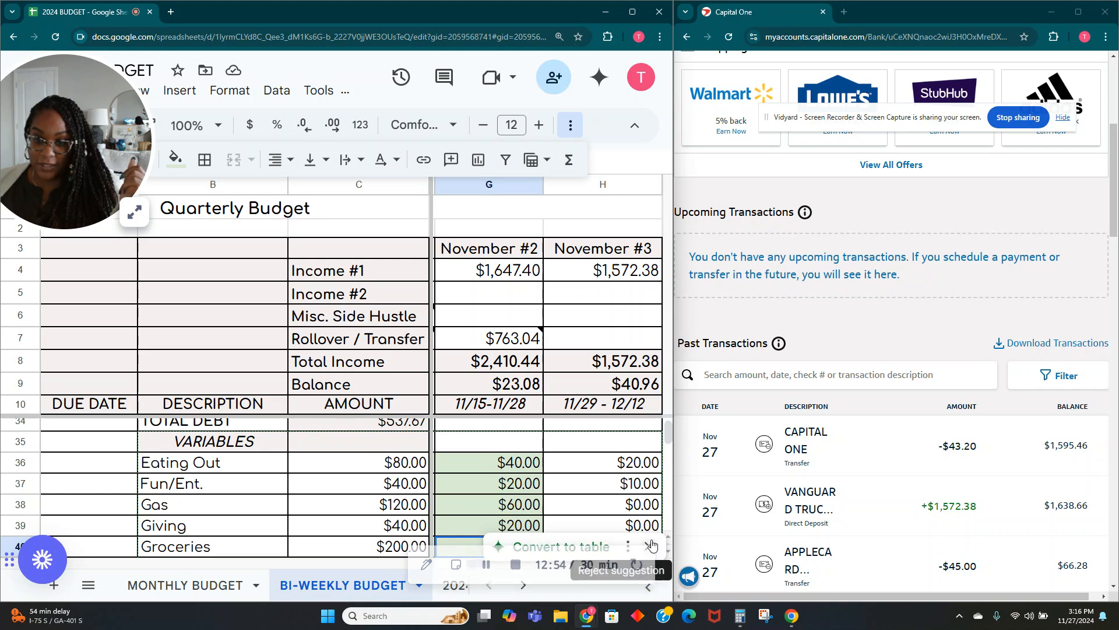
key("Down")
key("Down")
key("Down")
key("Down")
key("Down")
key("Down")
key("Down")
key("Down")
key("Down")
key("Down")
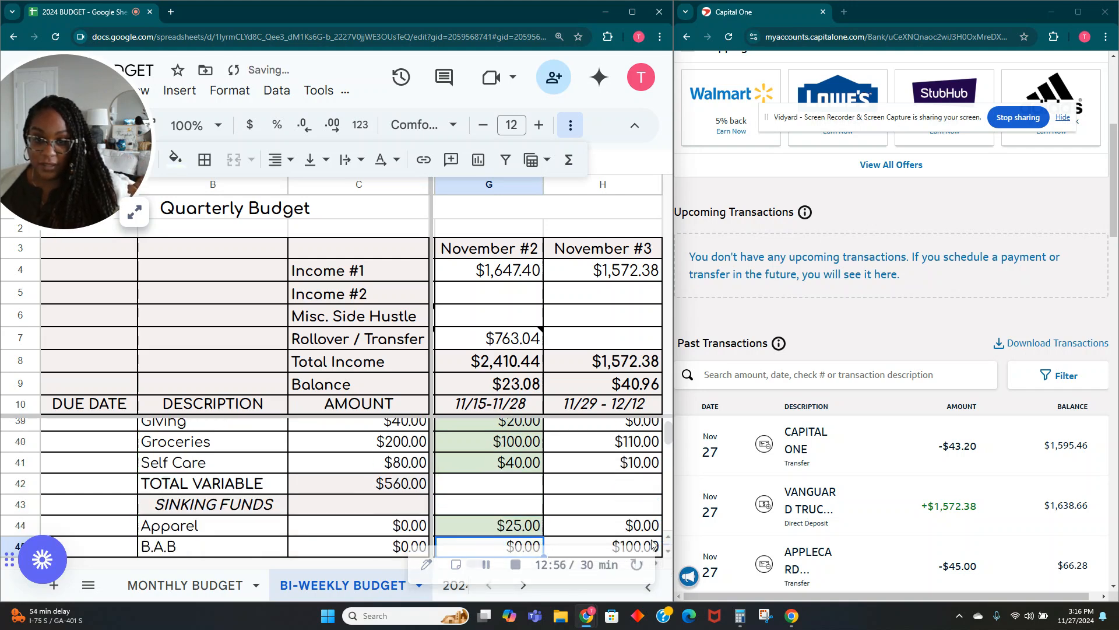
key("Down")
key("Down")
key("Down")
key("Down")
key("Down")
key("Down")
key("Down")
key("Down")
key("Down")
key("Down")
key("Down")
key("Down")
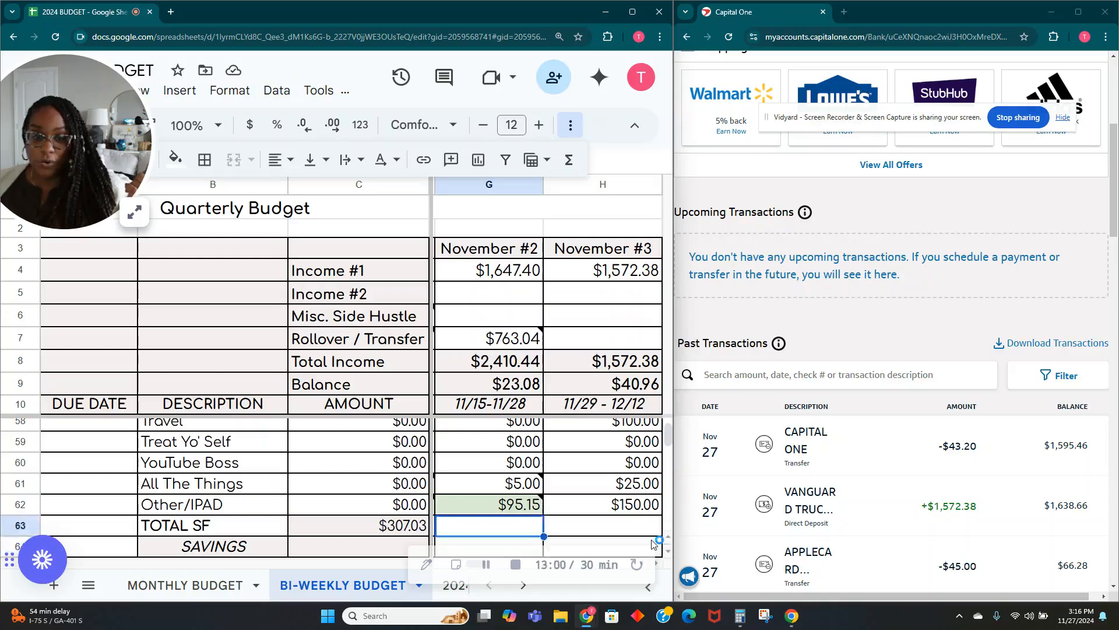
Shade the November #2 All The Things amount light green.
key("Up")
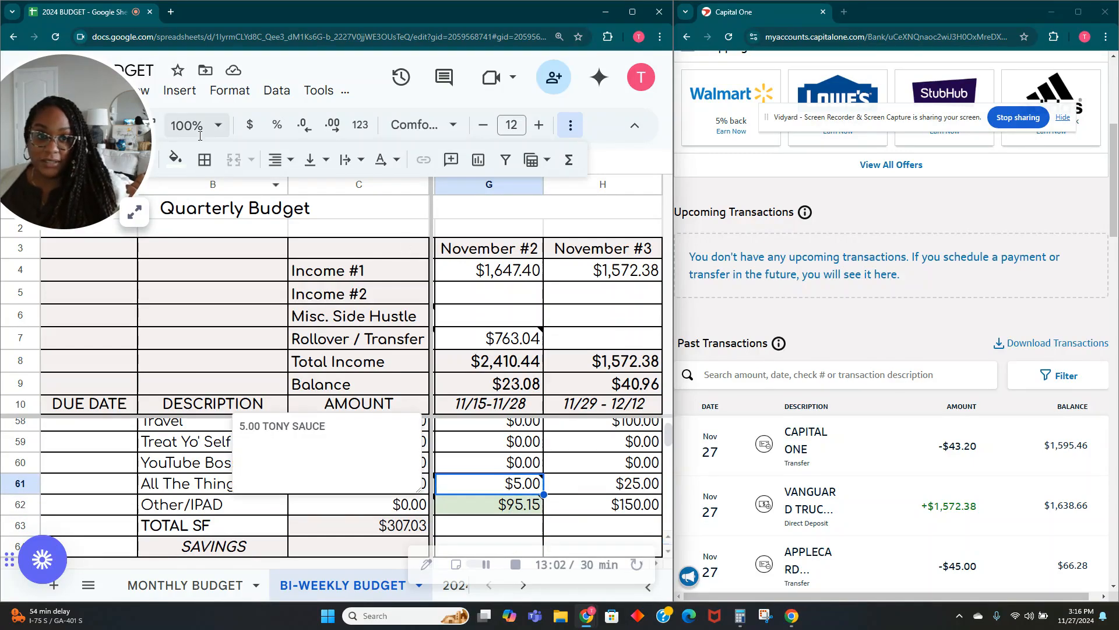
left_click(175, 157)
left_click(257, 240)
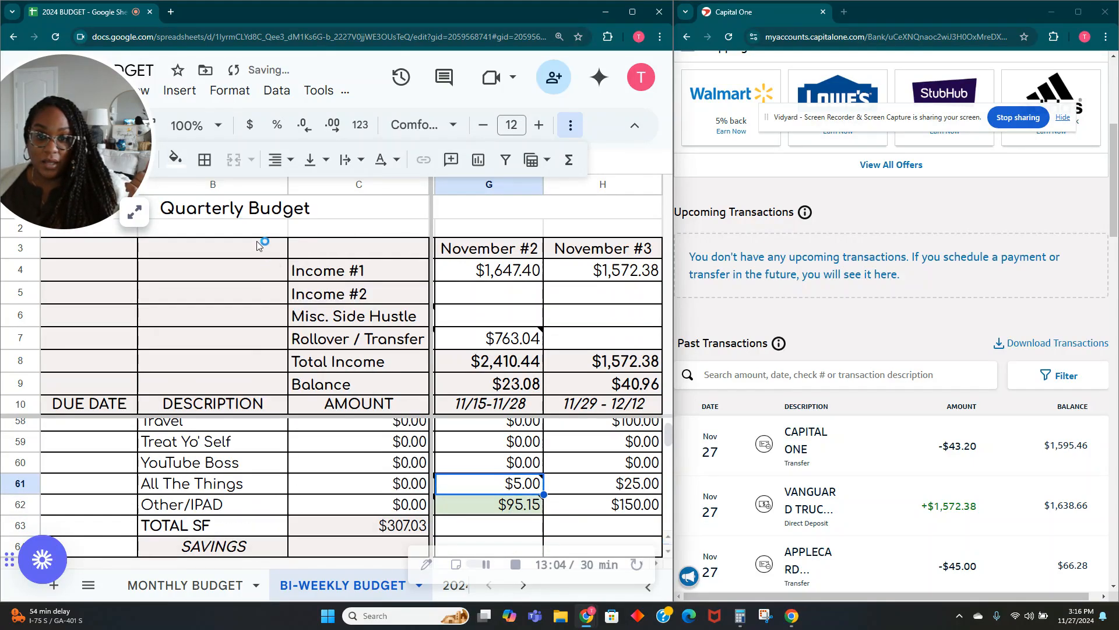
left_click(175, 157)
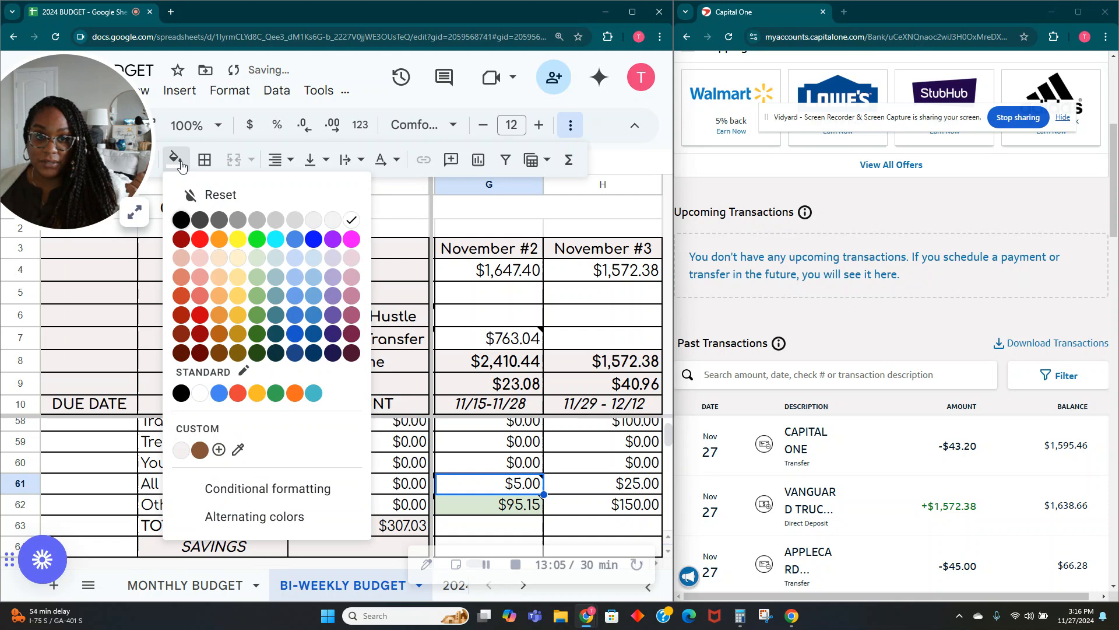
left_click(255, 255)
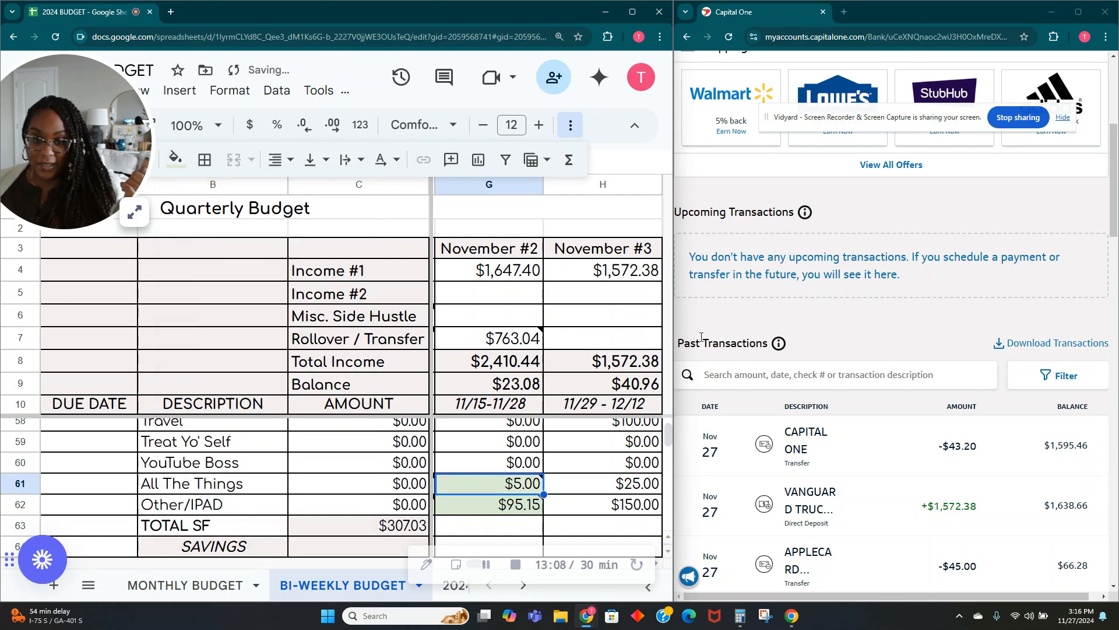
Review the November #2 savings rows, total expenses, total income and final balance, and return up the column to the debt rows.
key("Down")
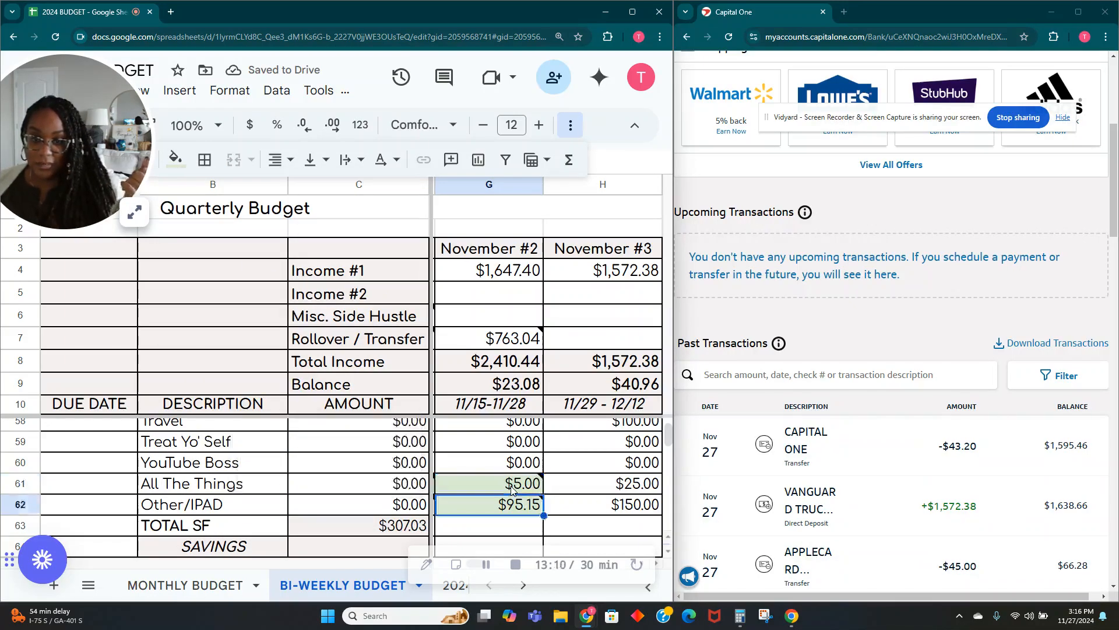
key("Down")
key("Down")
key("Down")
key("Down")
key("Down")
key("Down")
key("Down")
key("Down")
key("Down")
key("Down")
key("Down")
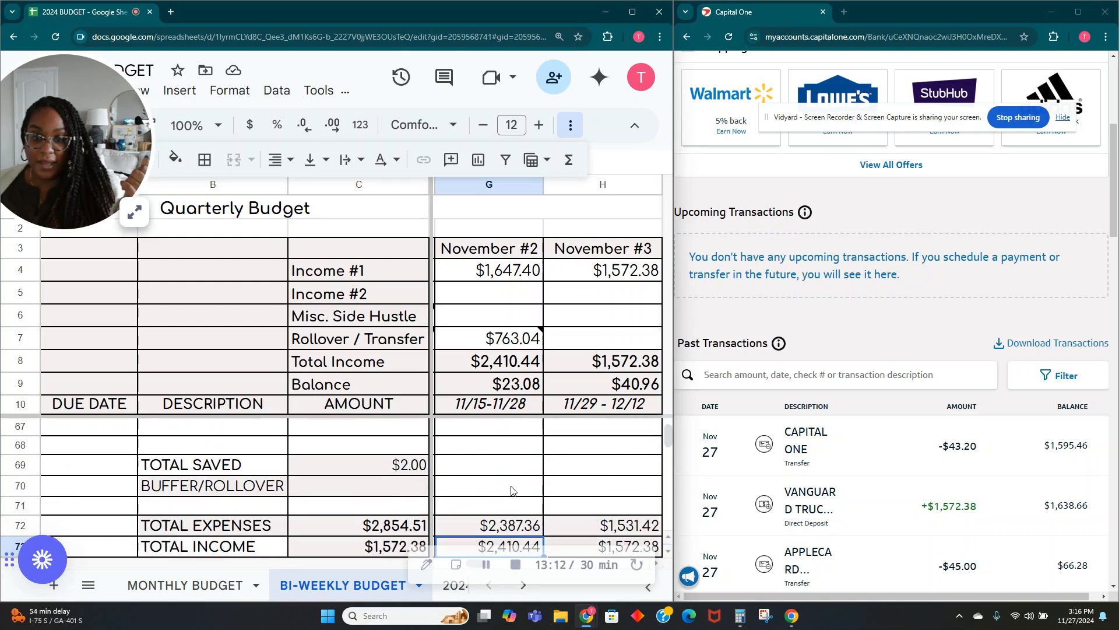
key("Down")
key("Down")
key("Down")
key("Down")
key("Down")
key("Up")
key("Up")
key("Up")
key("Up")
key("Up")
key("Up")
key("Up")
key("Up")
key("Up")
key("Up")
key("Up")
key("Up")
key("Up")
key("Up")
key("Up")
key("Up")
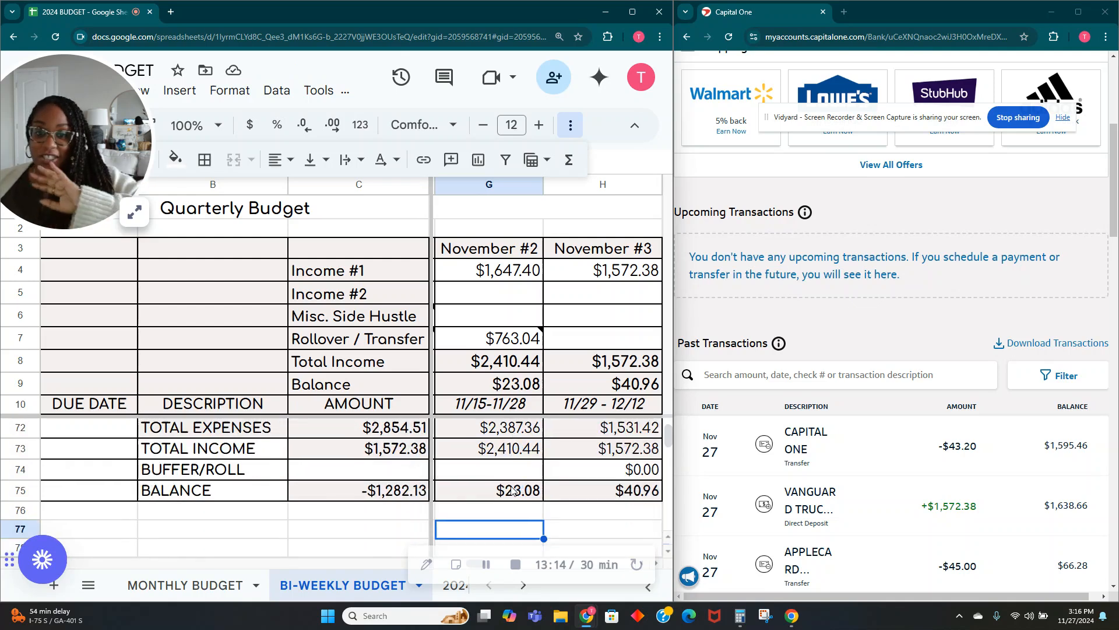
key("Up")
key("Up")
key("Up")
key("Up")
key("Up")
key("Up")
key("Up")
key("Up")
key("Up")
key("Up")
key("Up")
key("Up")
key("Up")
key("Up")
key("Up")
key("Up")
key("Up")
key("Up")
key("Up")
key("Up")
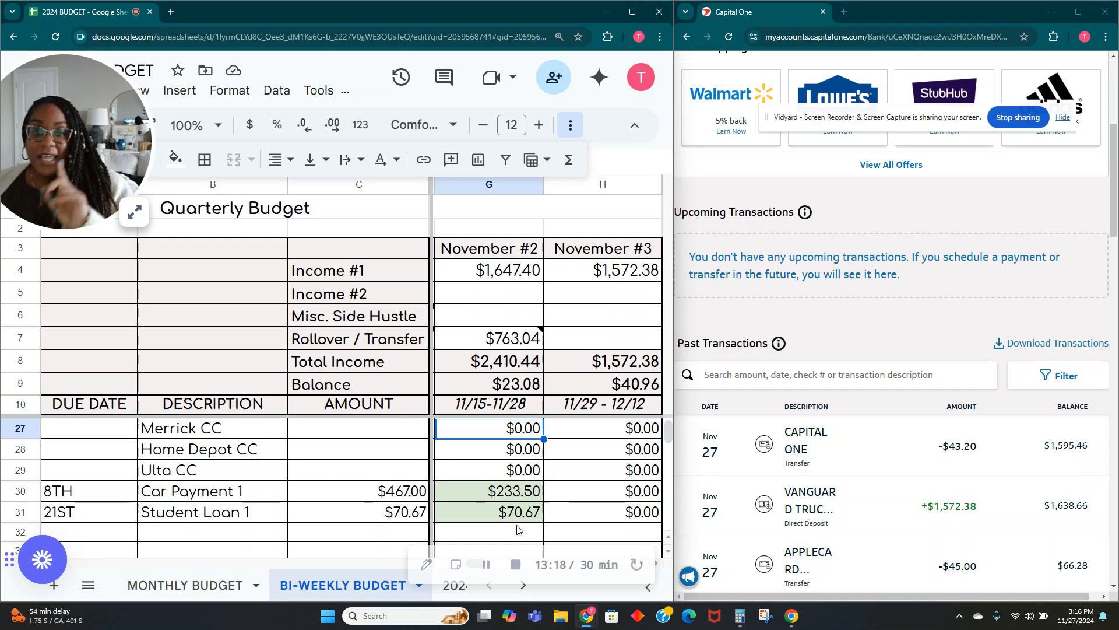
Switch to the Calculator and subtract 12, 5 and 5 in turn from 43.08 to check the November #2 balance.
left_click(483, 385)
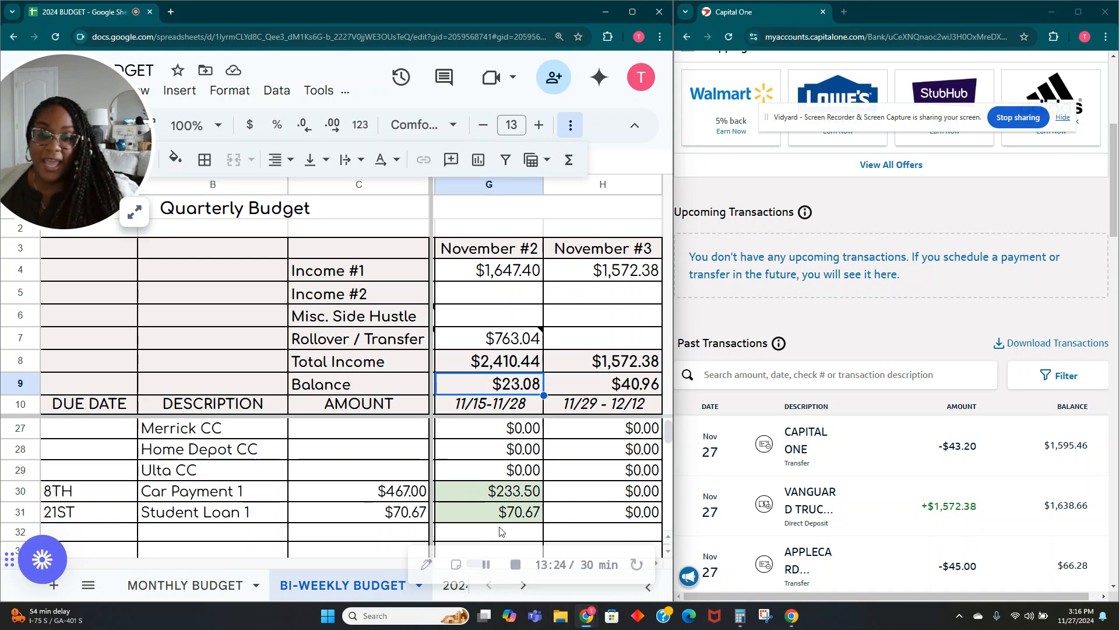
left_click(741, 616)
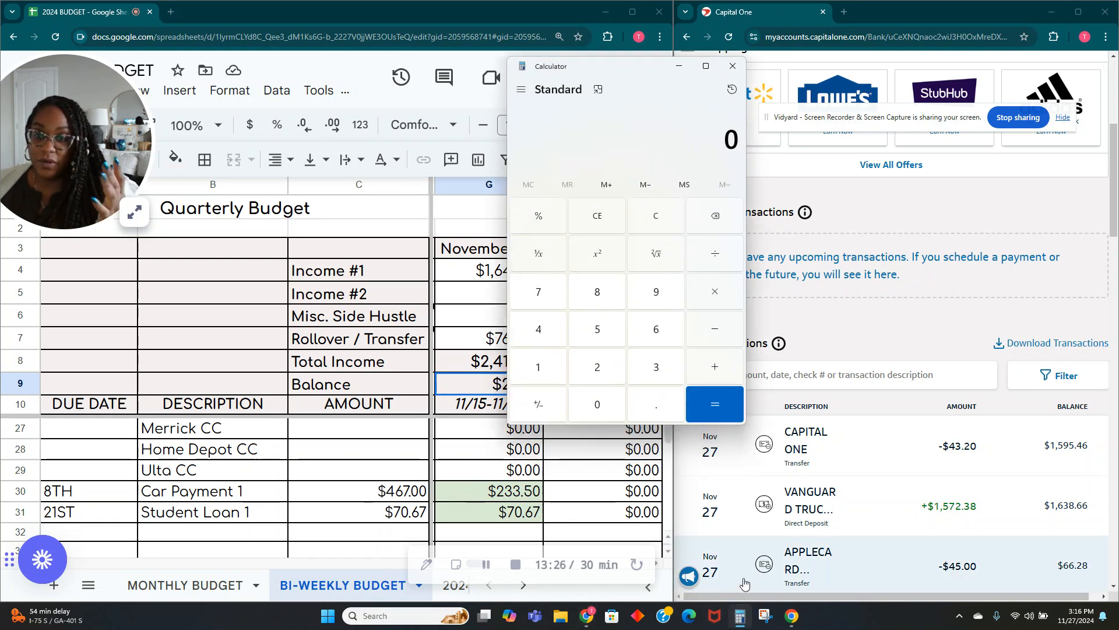
scroll(479, 475, "down", 10)
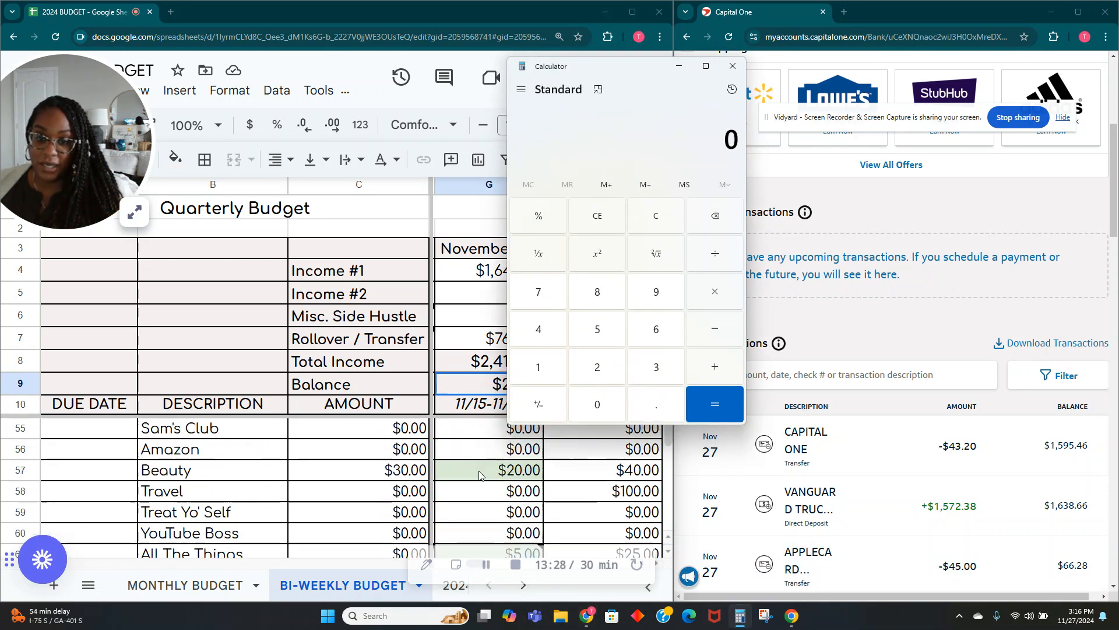
scroll(479, 475, "down", 5)
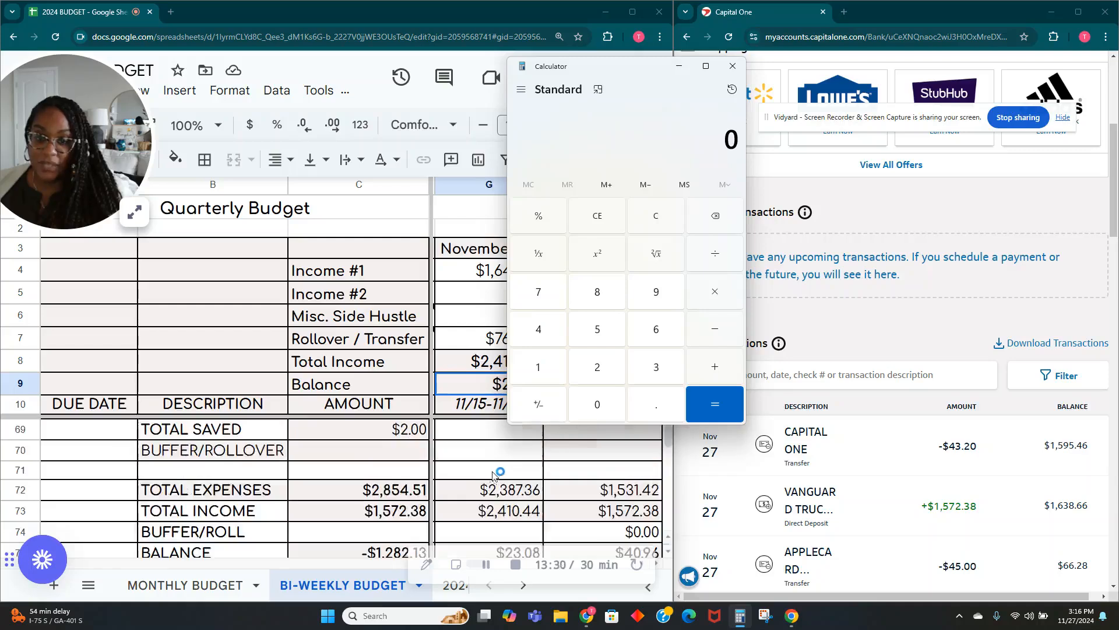
scroll(493, 475, "up", 2)
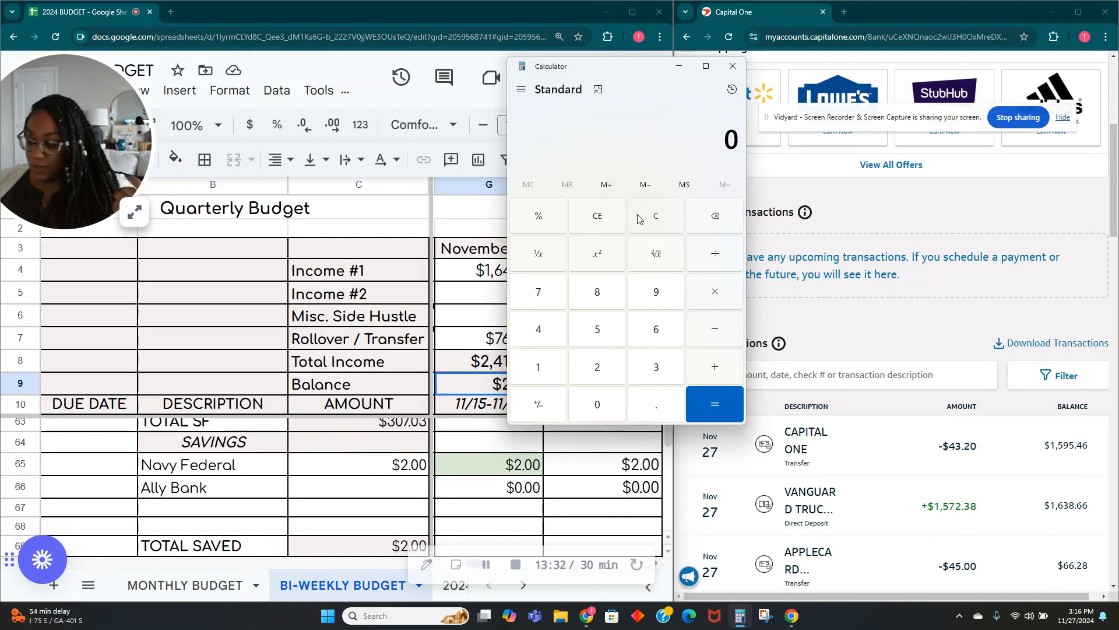
type("3.08")
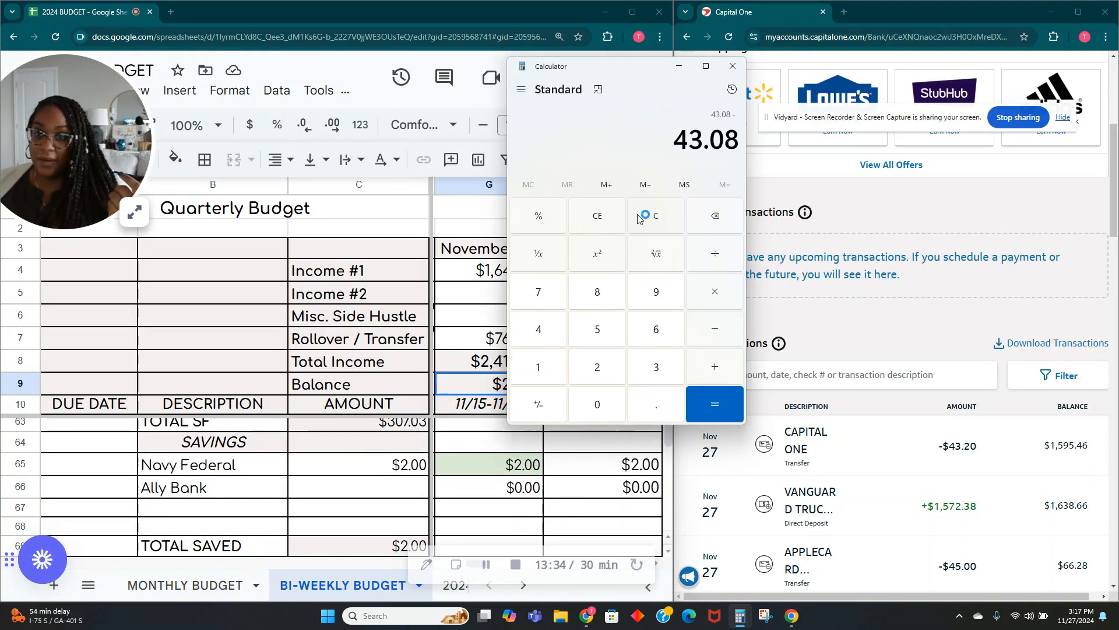
type("12")
key("minus")
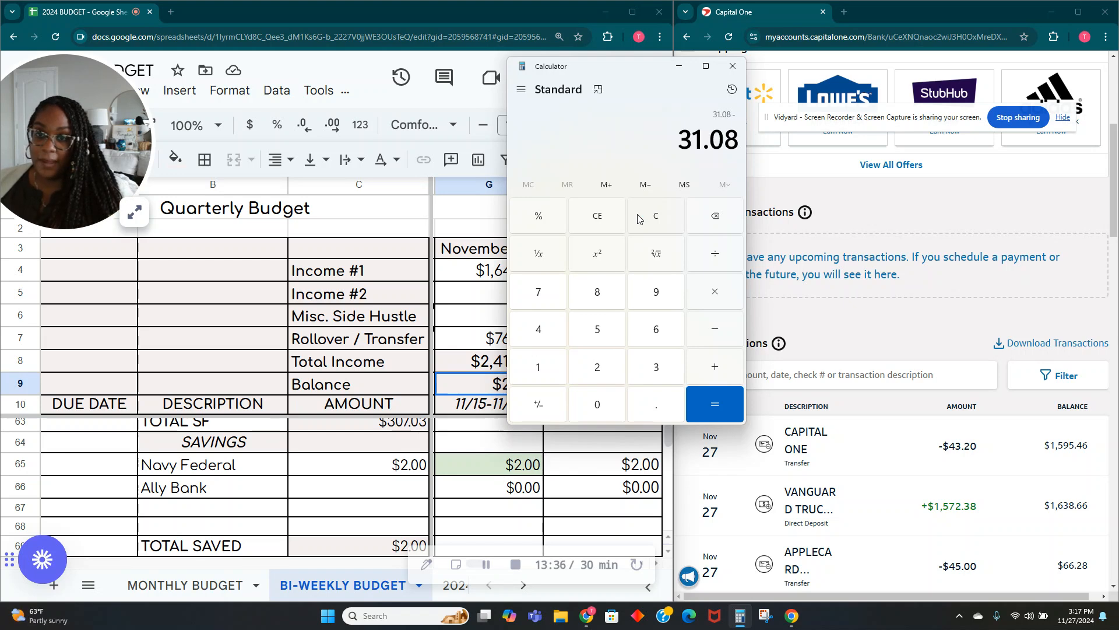
type("5")
key("minus")
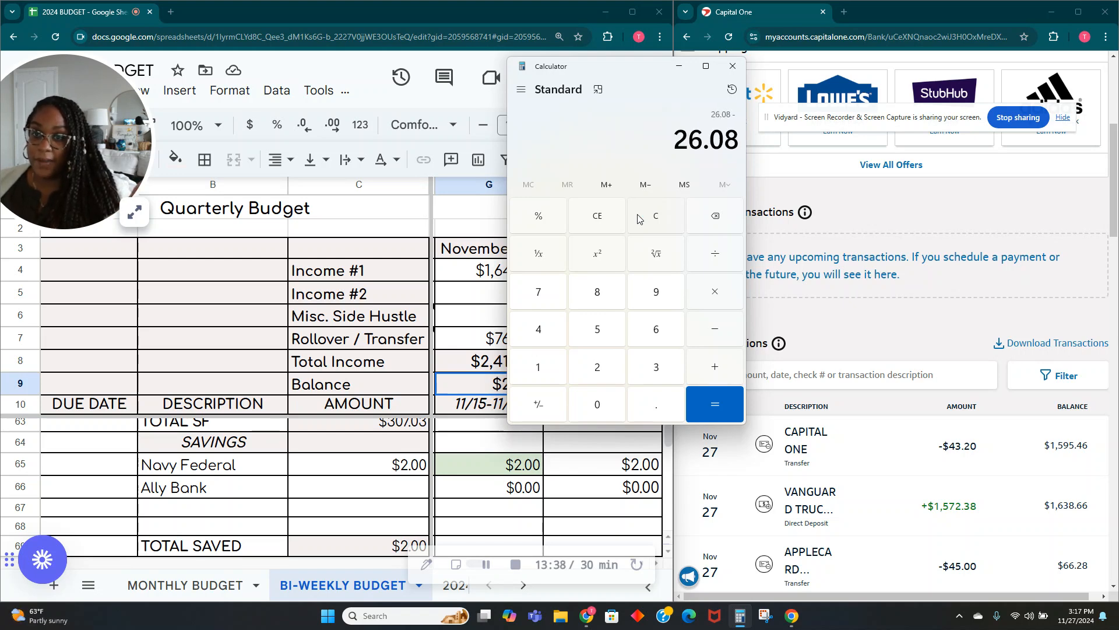
type("5")
key("Return")
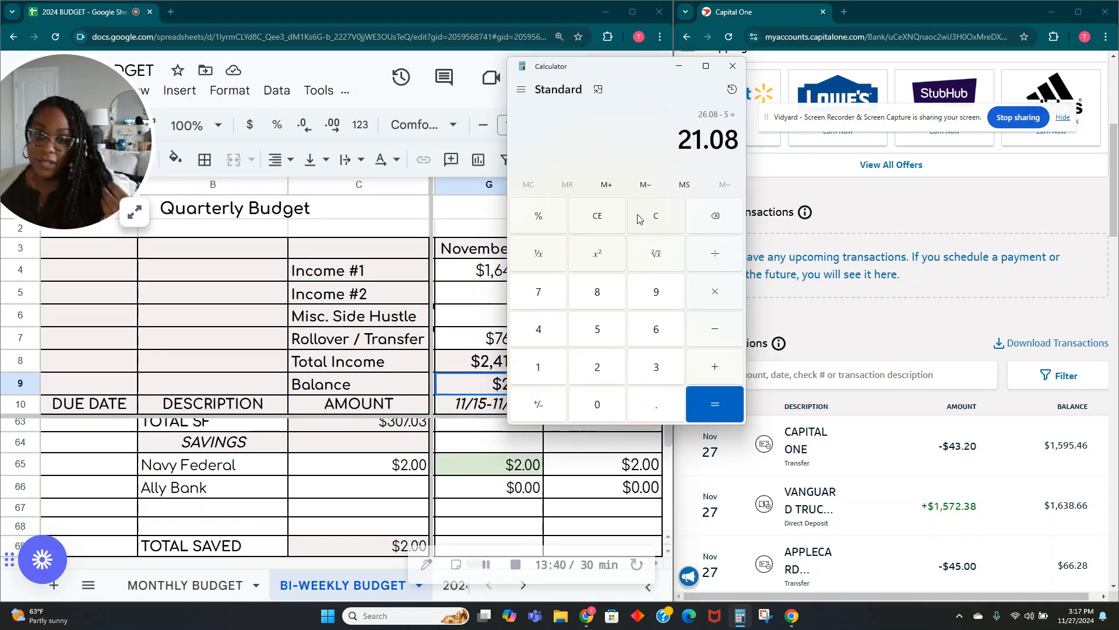
Move the Calculator off the November columns, clear its result and close it.
left_click_drag(691, 104, 845, 158)
left_click(828, 270)
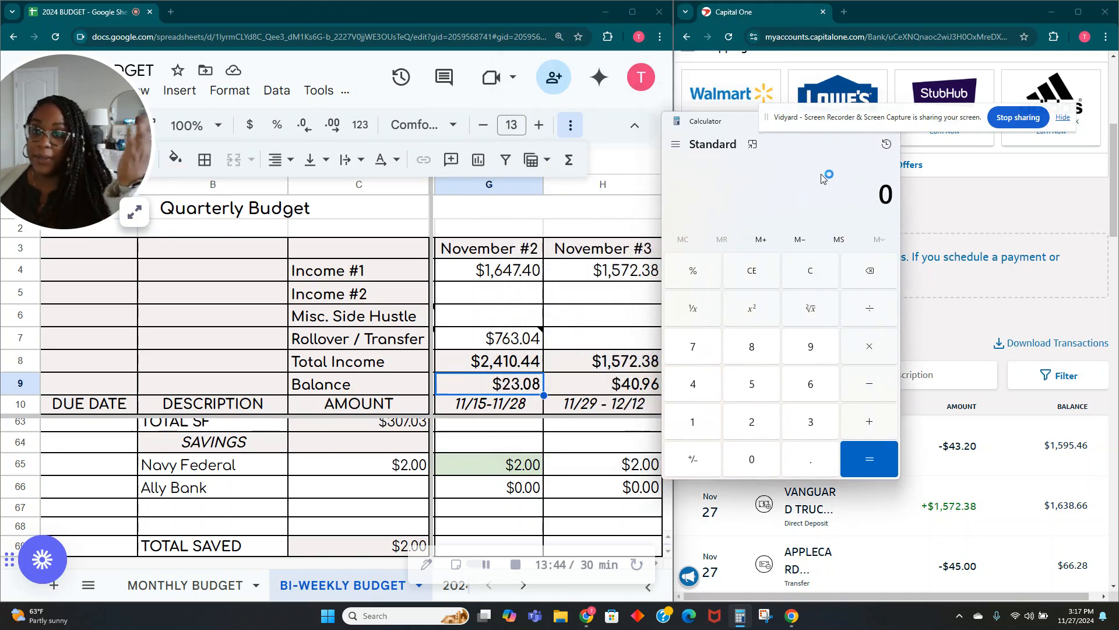
left_click_drag(735, 127, 766, 225)
left_click(865, 218)
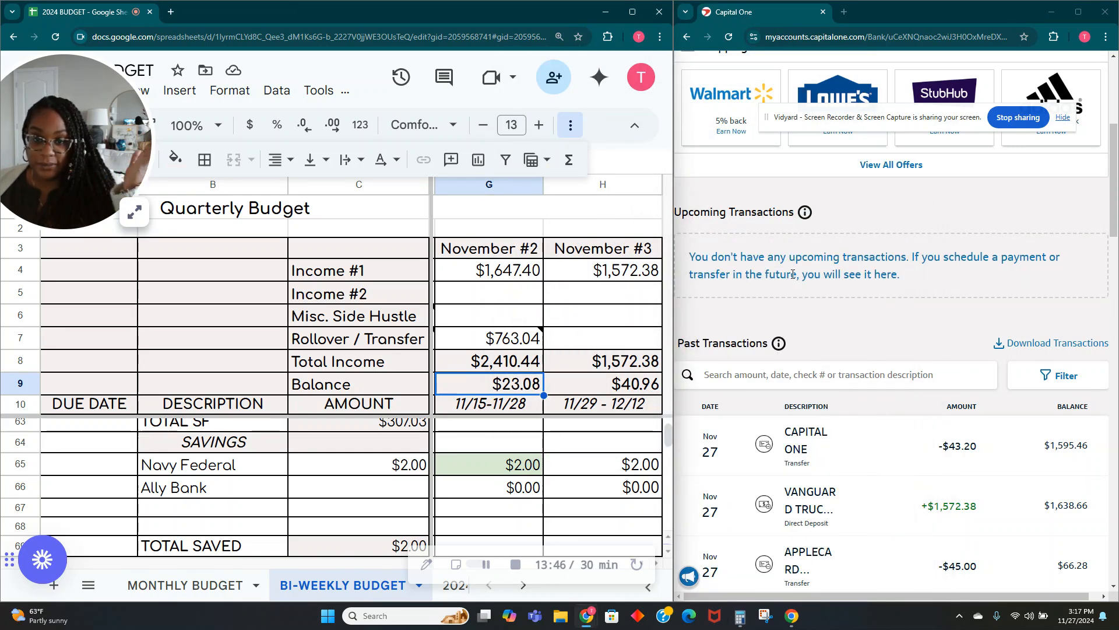
Review the Capital One past transactions between Nov 27 and Nov 15 against the November #2 column.
scroll(984, 440, "down", 15)
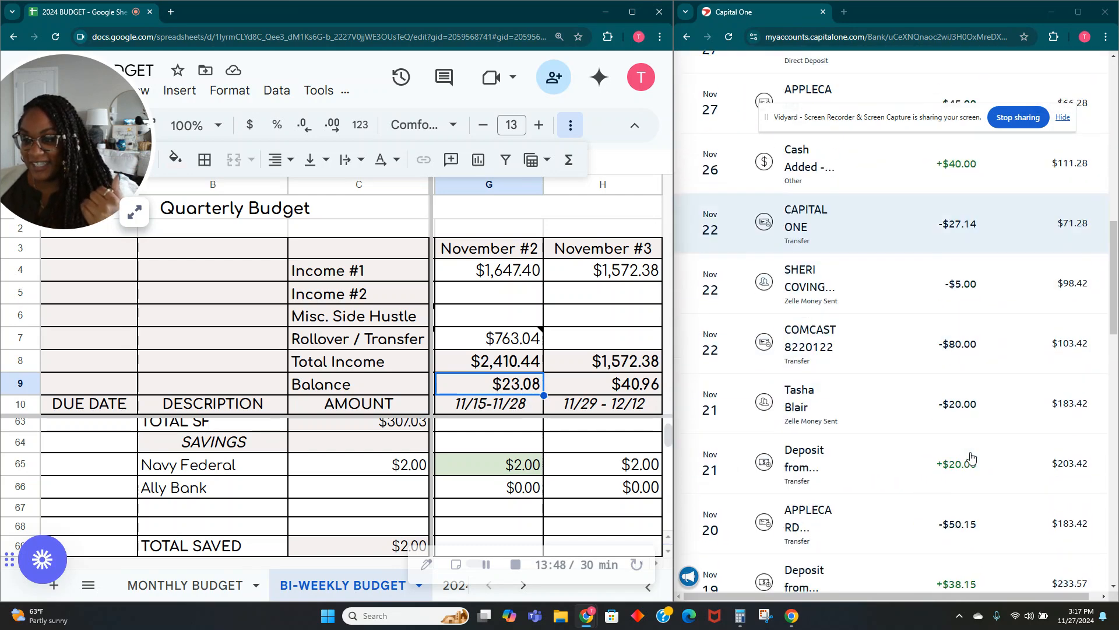
scroll(985, 436, "up", 9)
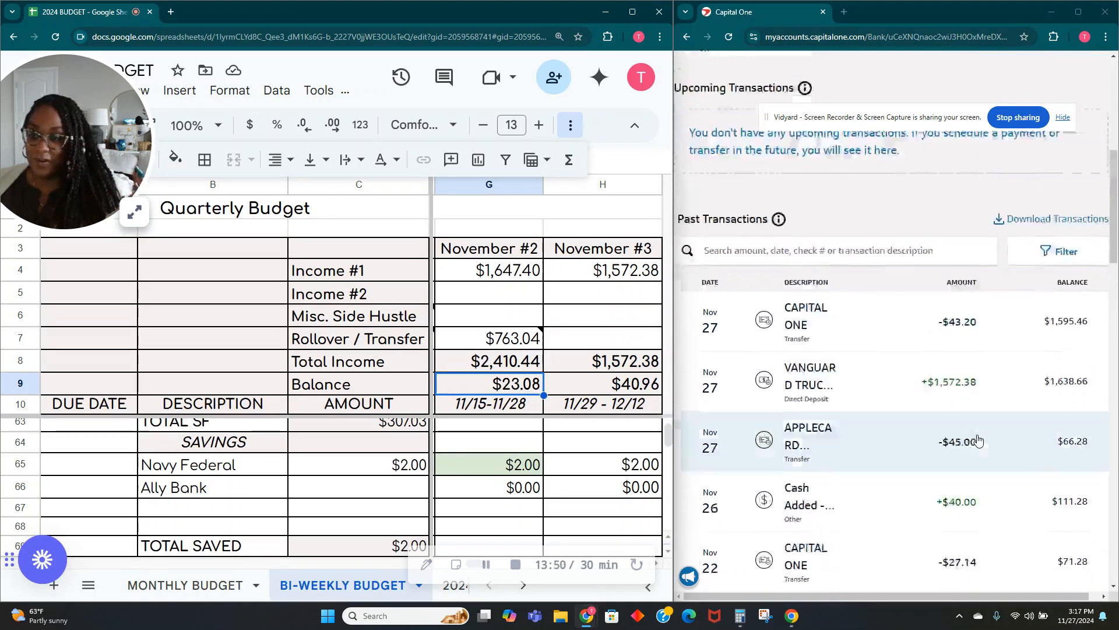
scroll(987, 432, "down", 17)
scroll(988, 431, "down", 10)
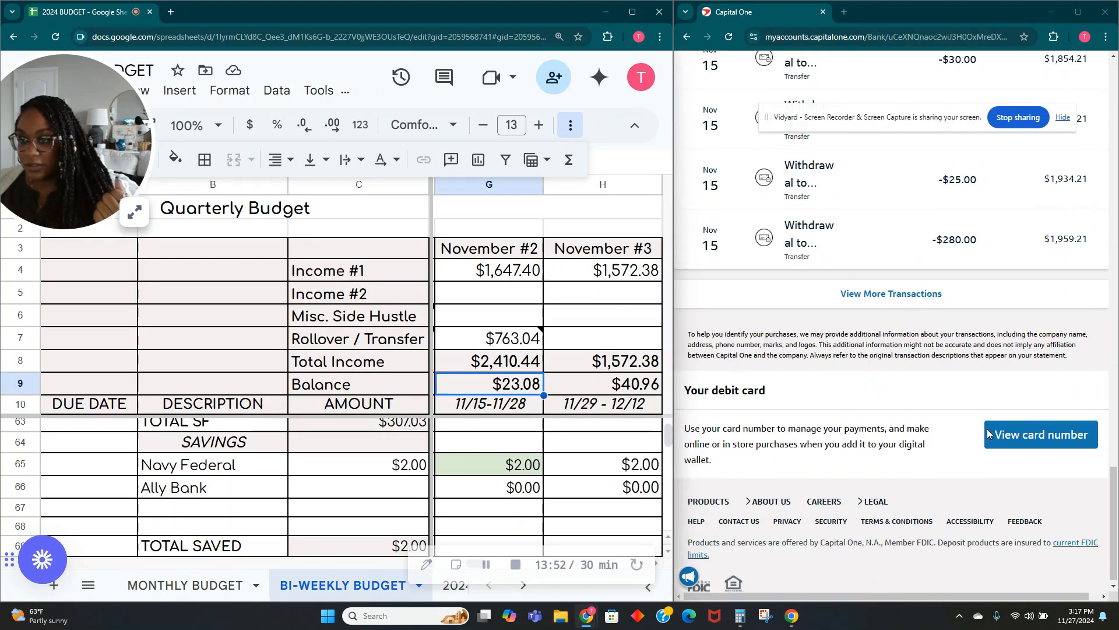
scroll(989, 433, "up", 4)
scroll(989, 433, "up", 10)
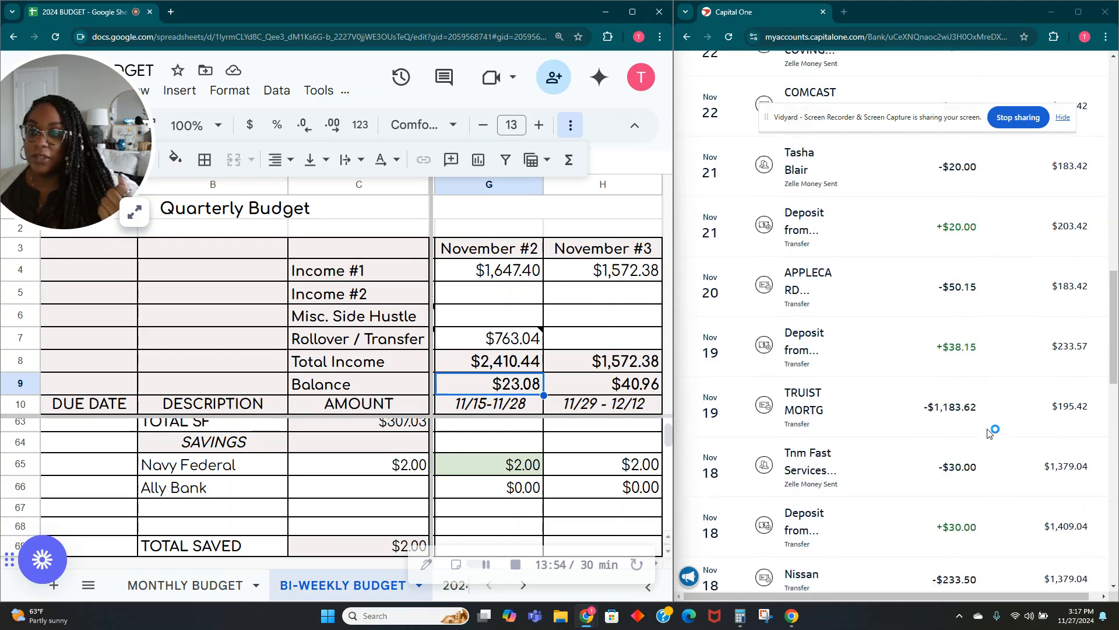
scroll(991, 437, "down", 5)
left_click(1056, 597)
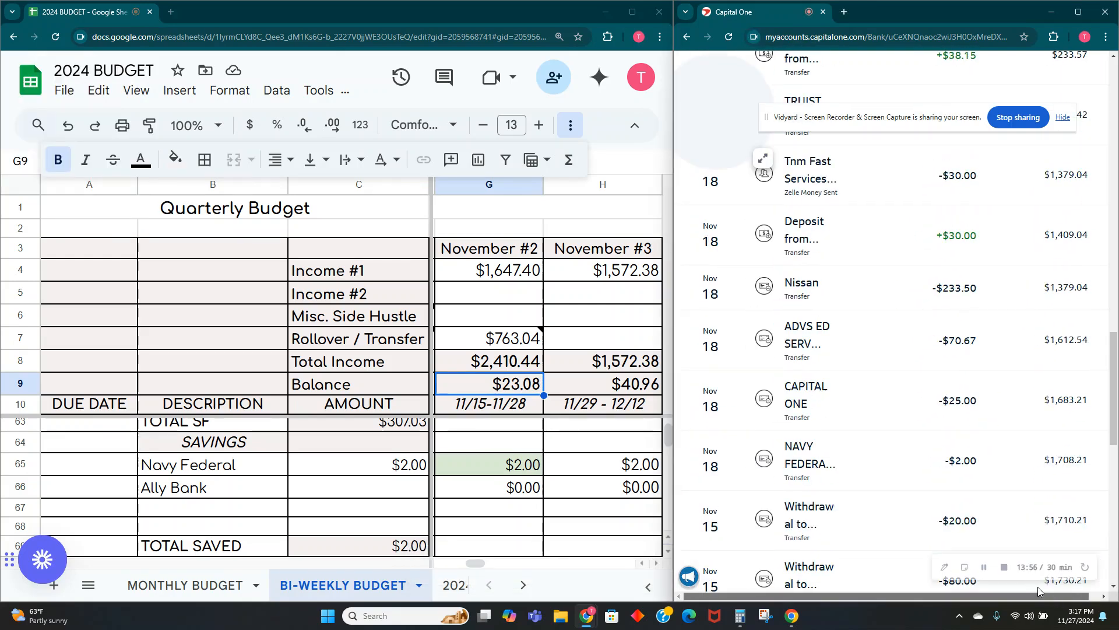
scroll(900, 517, "down", 8)
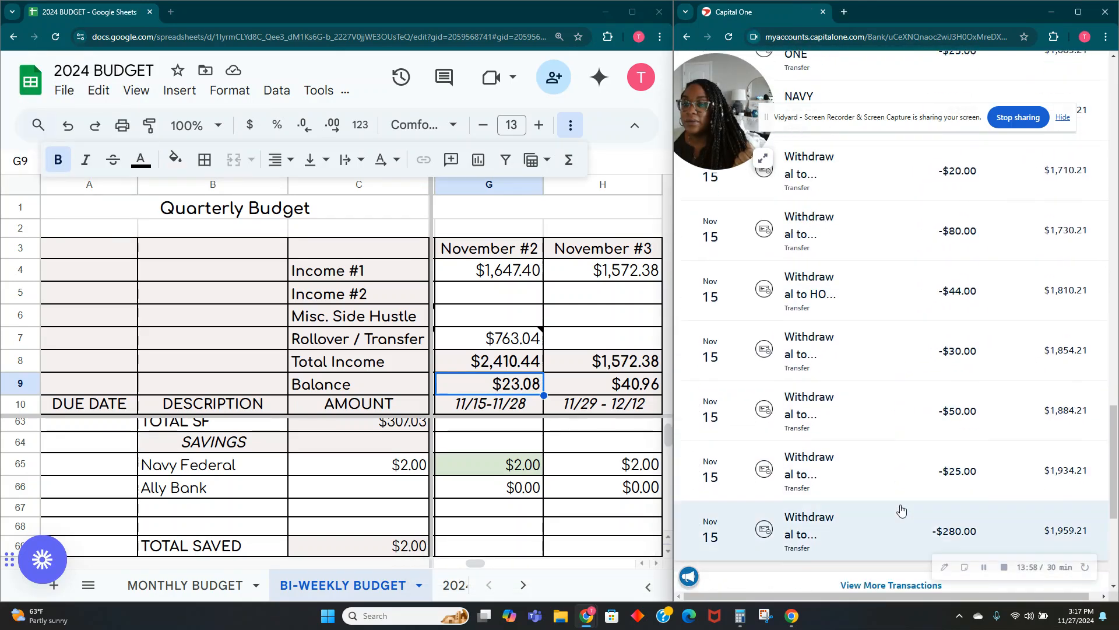
scroll(902, 511, "up", 4)
scroll(901, 511, "up", 8)
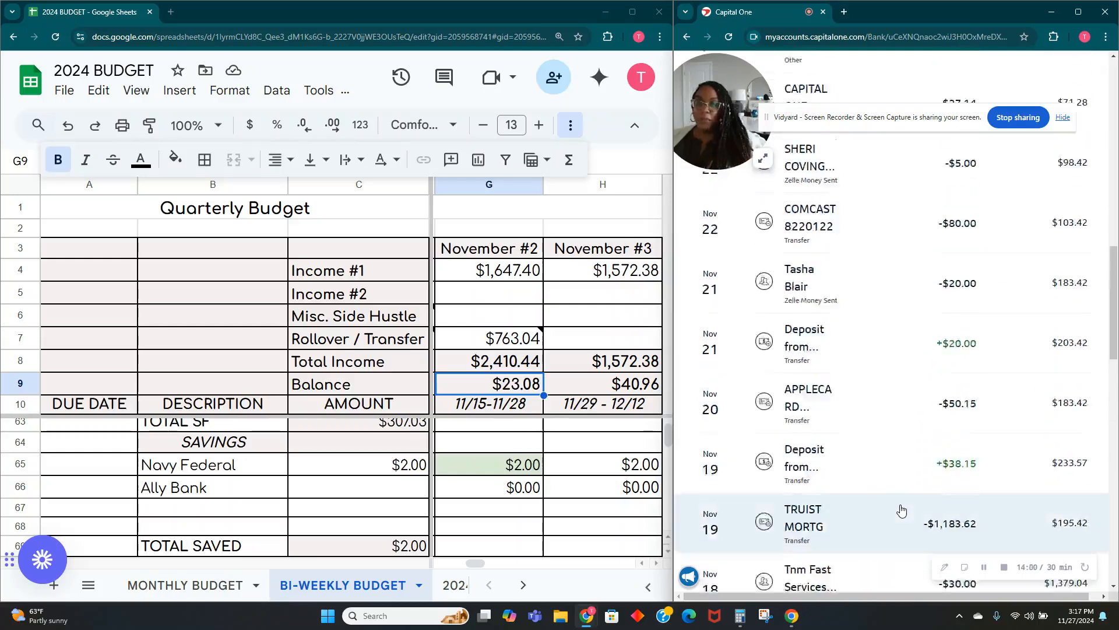
scroll(901, 511, "up", 5)
scroll(901, 511, "up", 5)
scroll(901, 508, "down", 6)
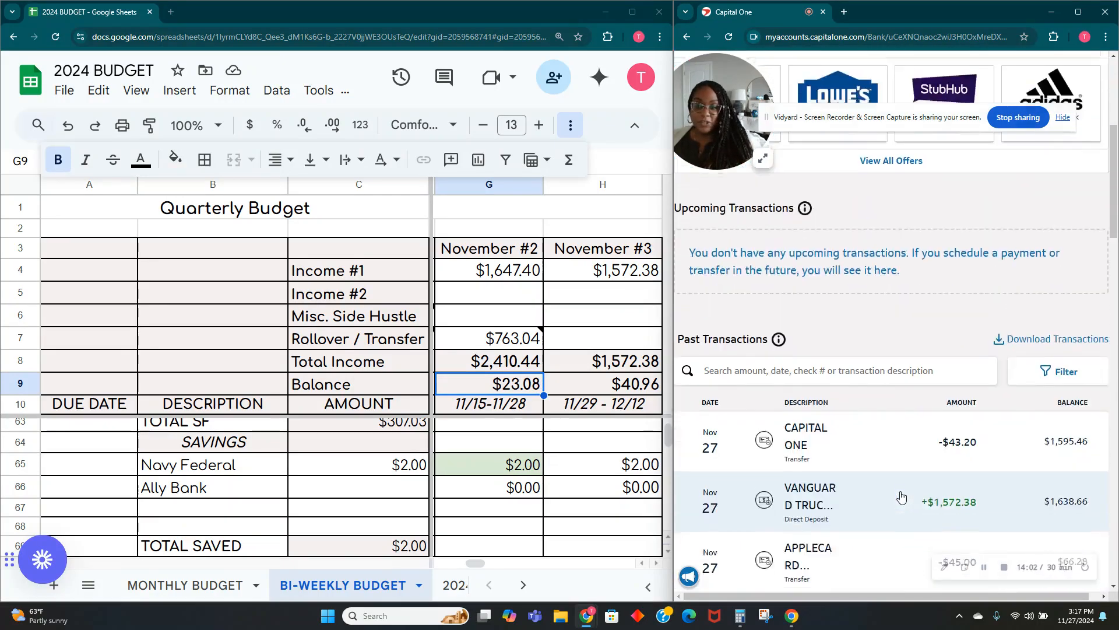
scroll(901, 495, "down", 1)
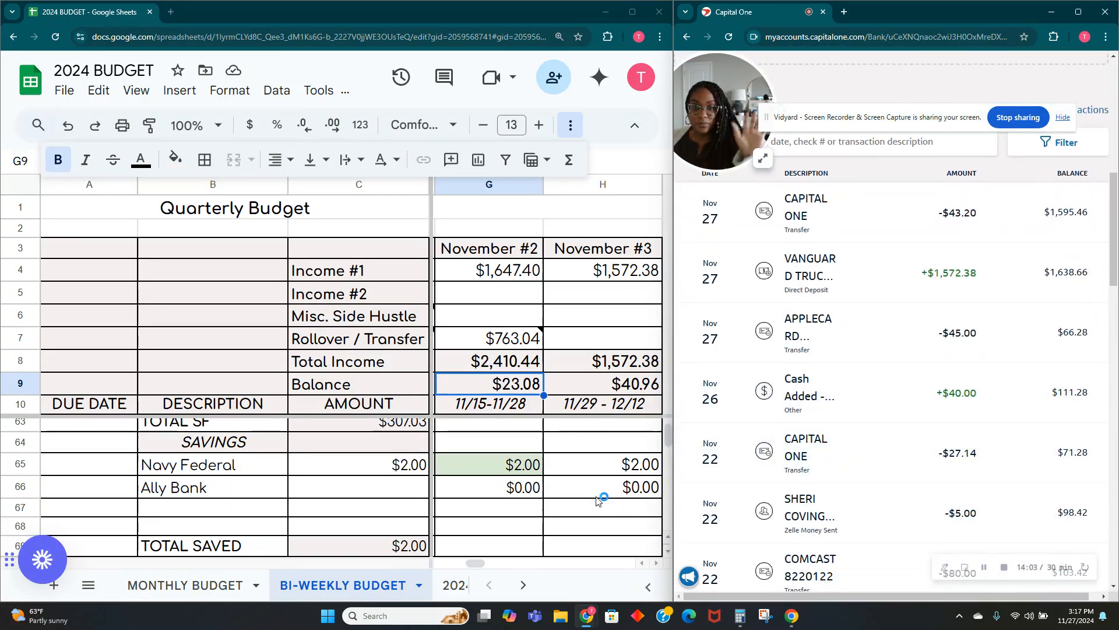
Check the total expenses, total income and final balance rows of the November #2 column.
left_click(516, 446)
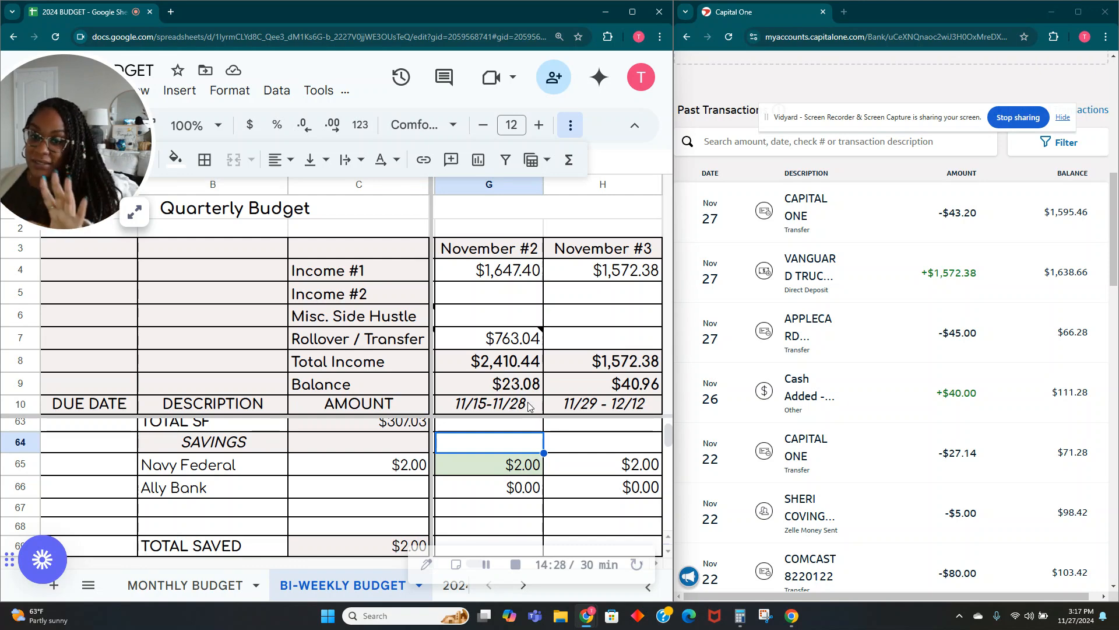
scroll(501, 432, "down", 5)
scroll(494, 434, "up", 3)
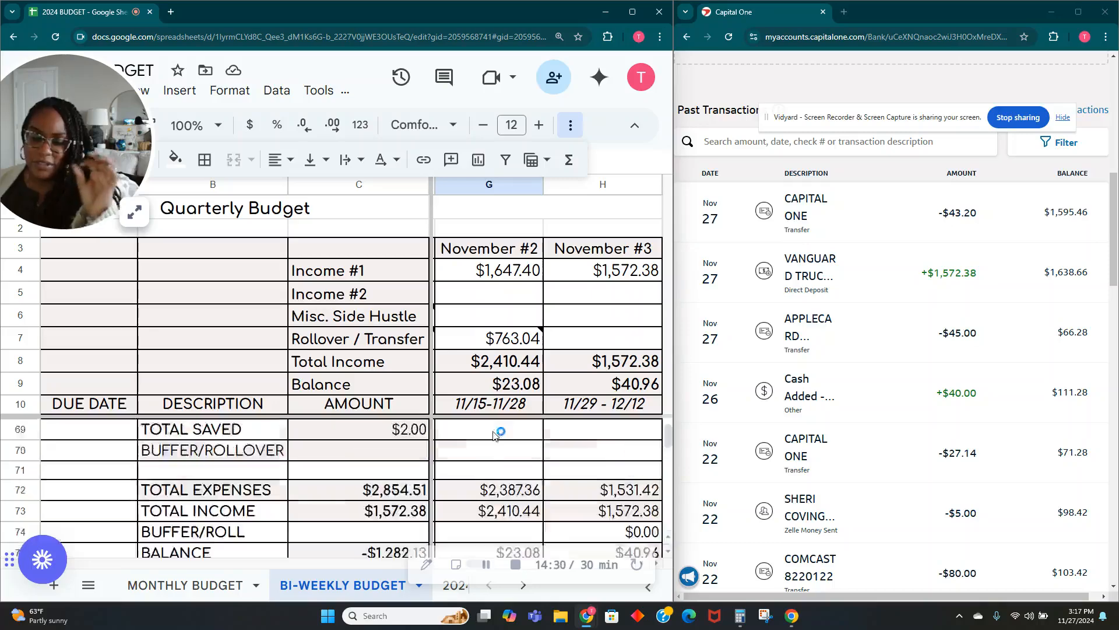
scroll(494, 434, "down", 3)
scroll(495, 433, "up", 3)
scroll(497, 432, "down", 1)
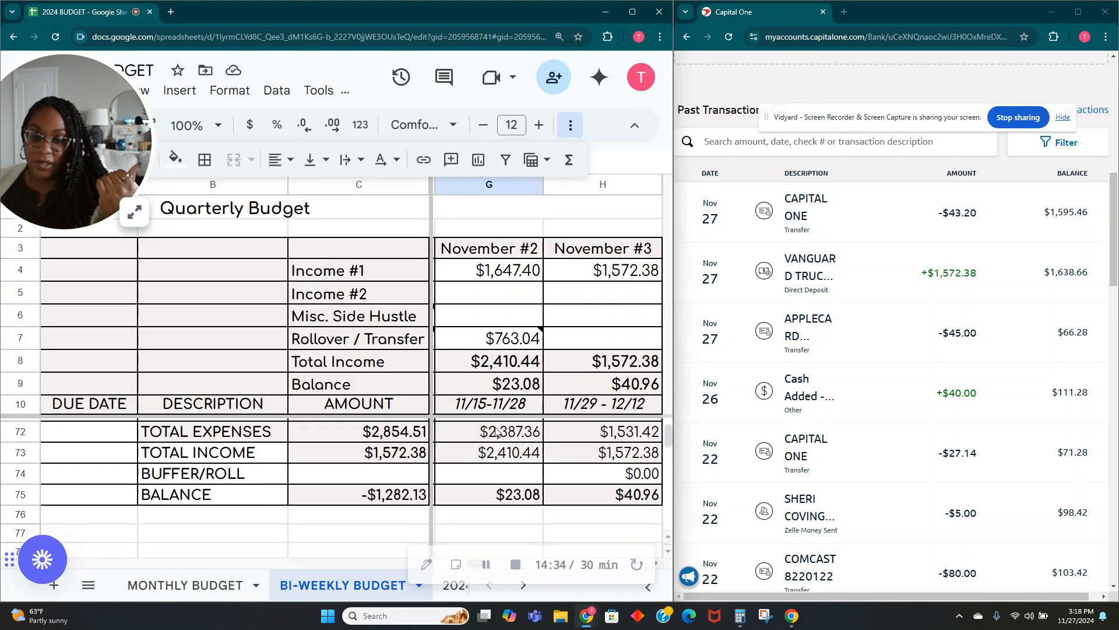
Add the line "23.08 CIRCLE CHALLENGE FOR IPAD" below "IPAD PAYMENT" in the note on the November #2 Other/IPAD amount.
left_click(490, 475)
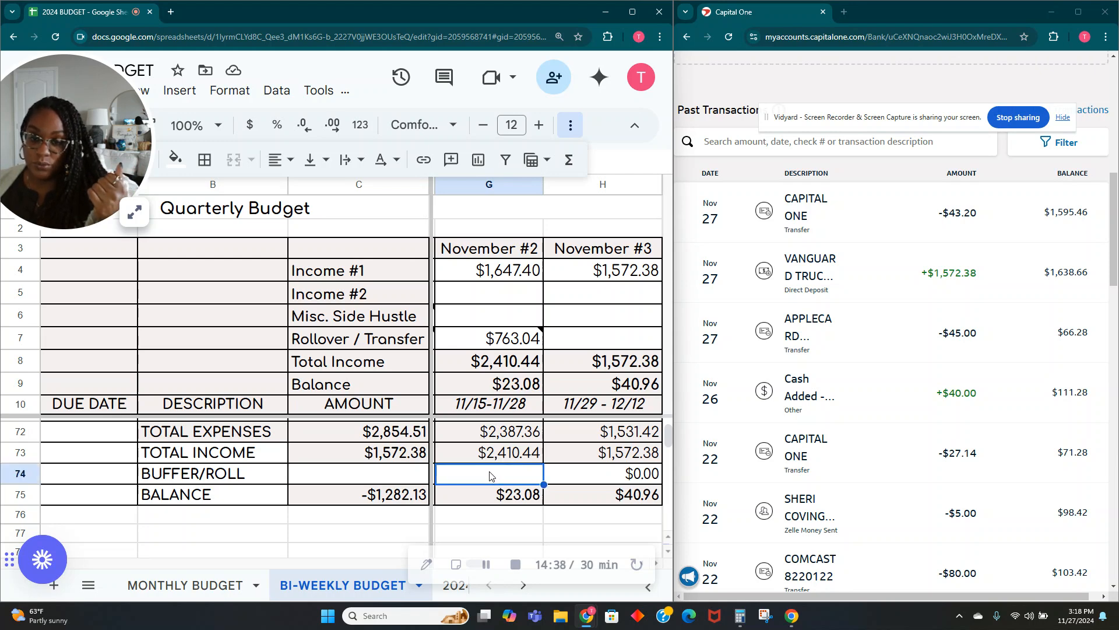
key("Up")
key("Up")
key("Up")
key("Up")
key("Up")
key("Up")
key("Up")
key("Up")
key("Up")
key("Up")
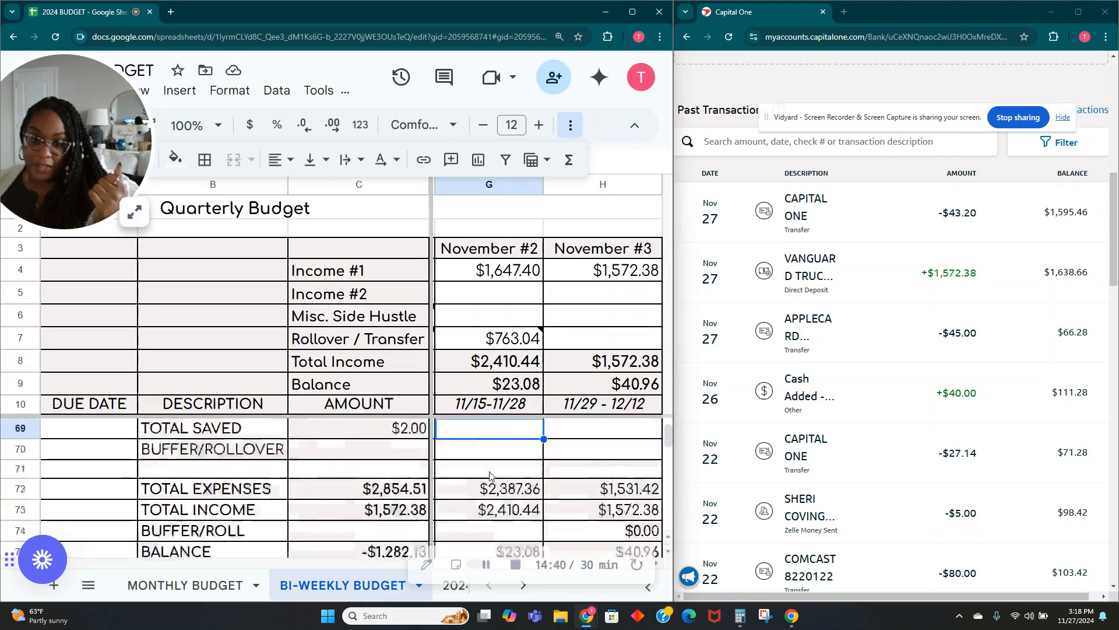
key("Up")
key("Up")
key("Up")
key("Up")
key("Up")
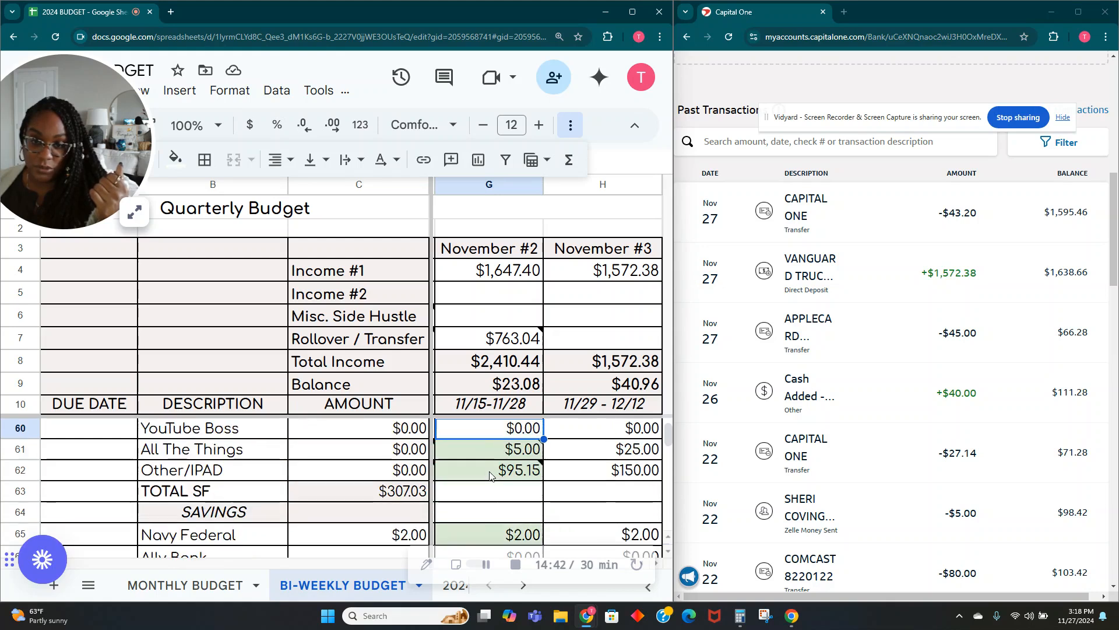
key("Down")
key("Down")
key("Down")
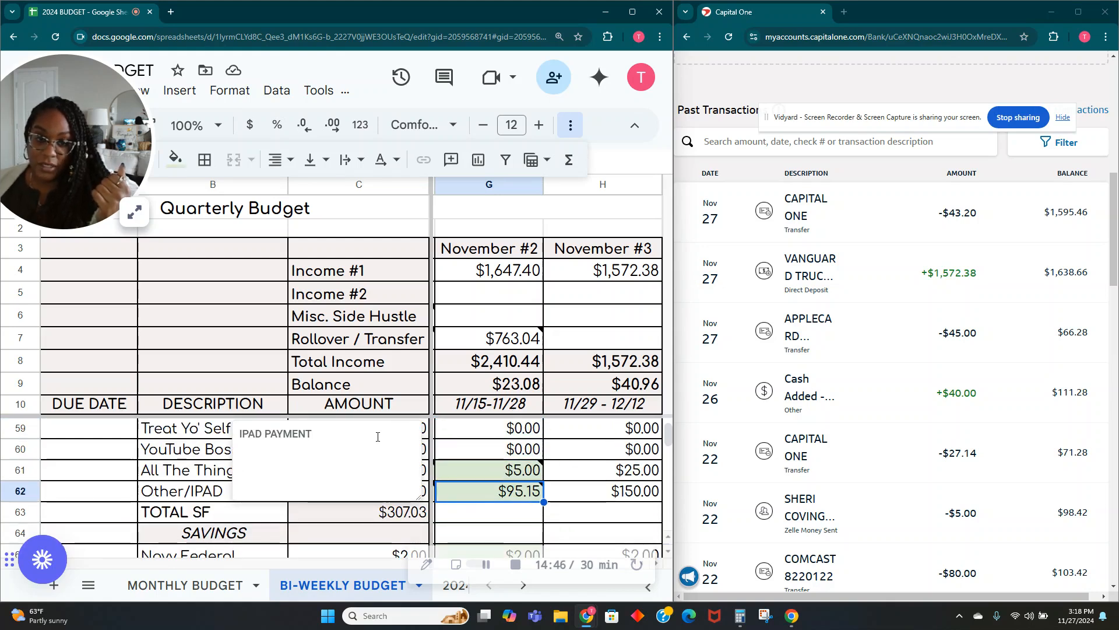
type(".")
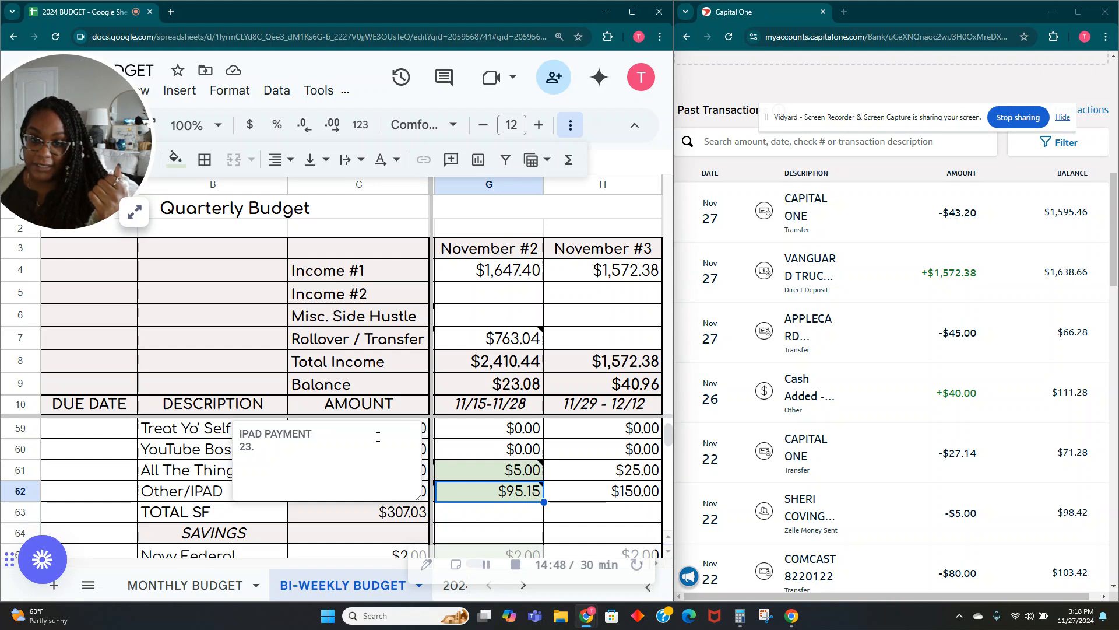
type("08 CIR")
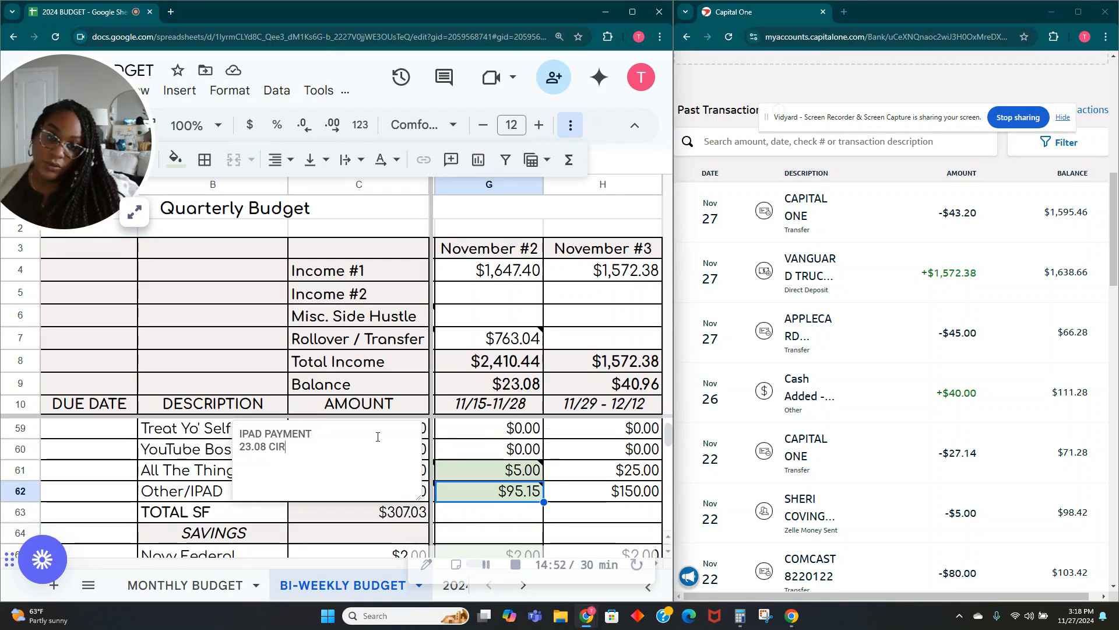
type("CLE CHALL")
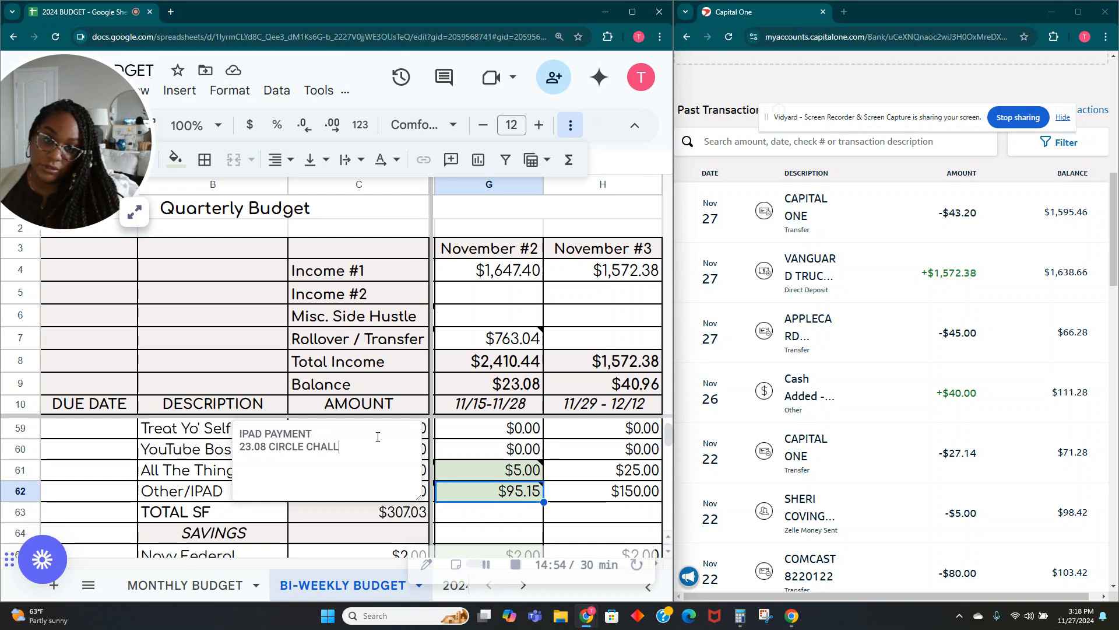
type("ENGE FOR IPAD")
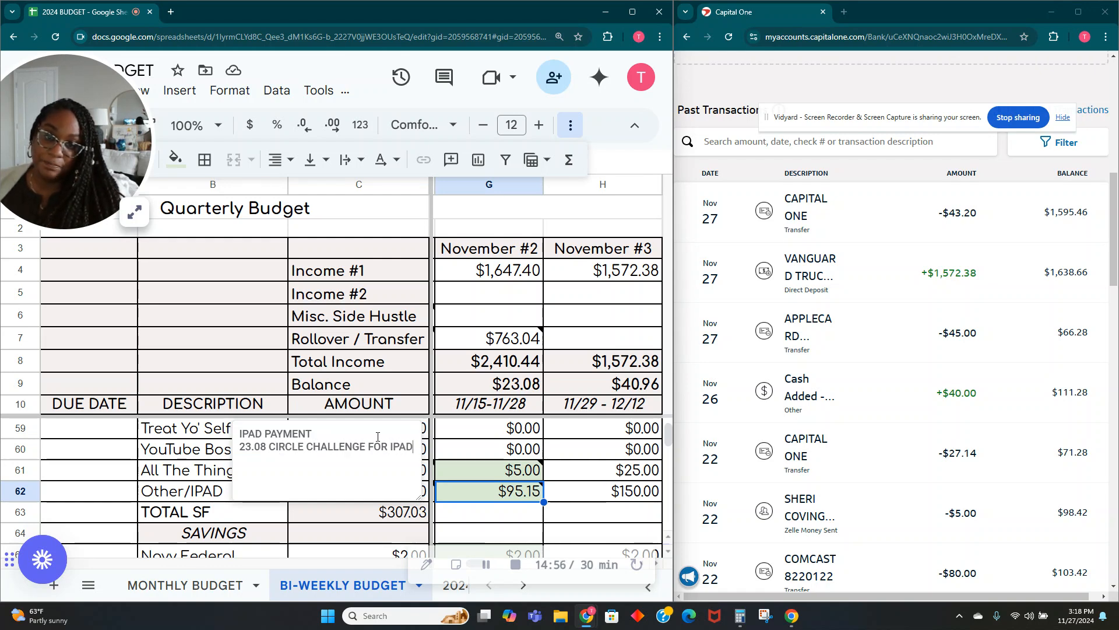
left_click(493, 520)
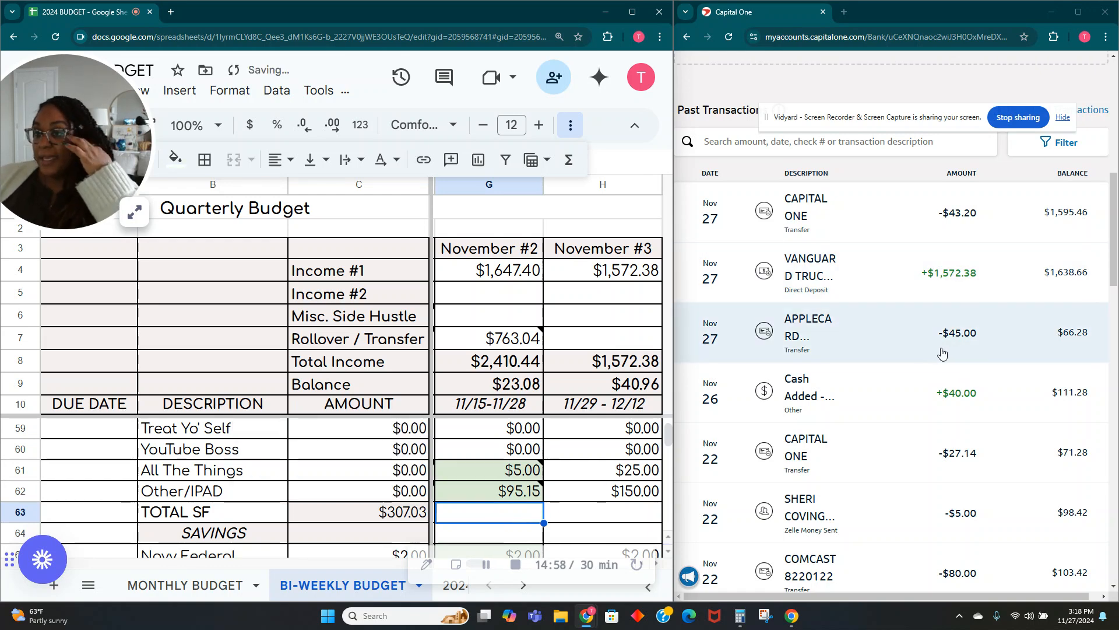
Open the Transfer Money form for the Capital One 360 Checking account.
scroll(956, 449, "up", 5)
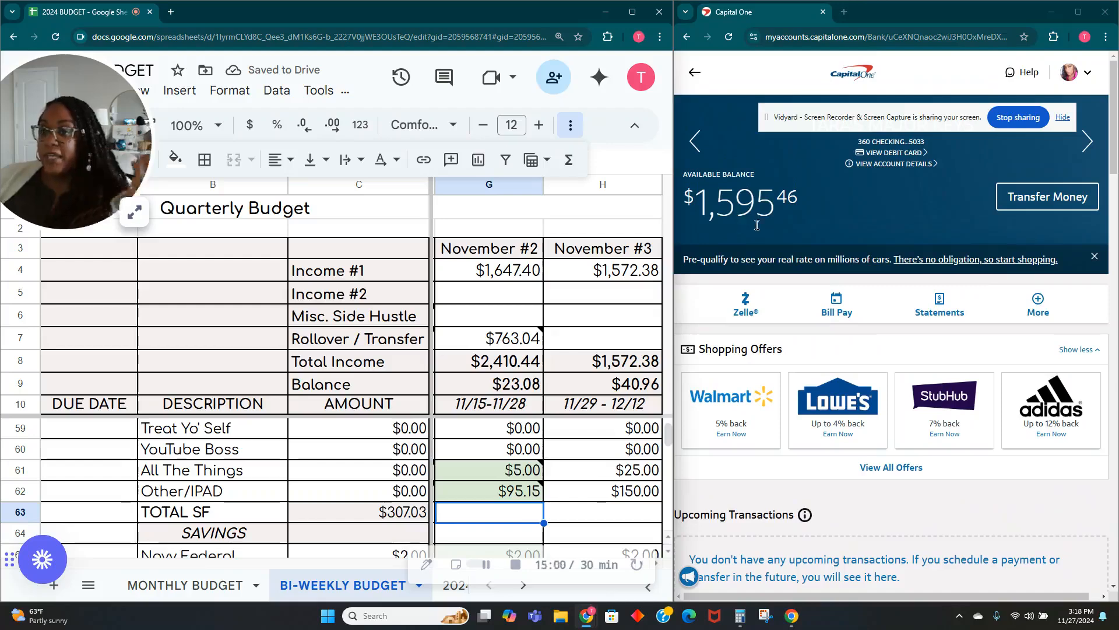
left_click(1029, 205)
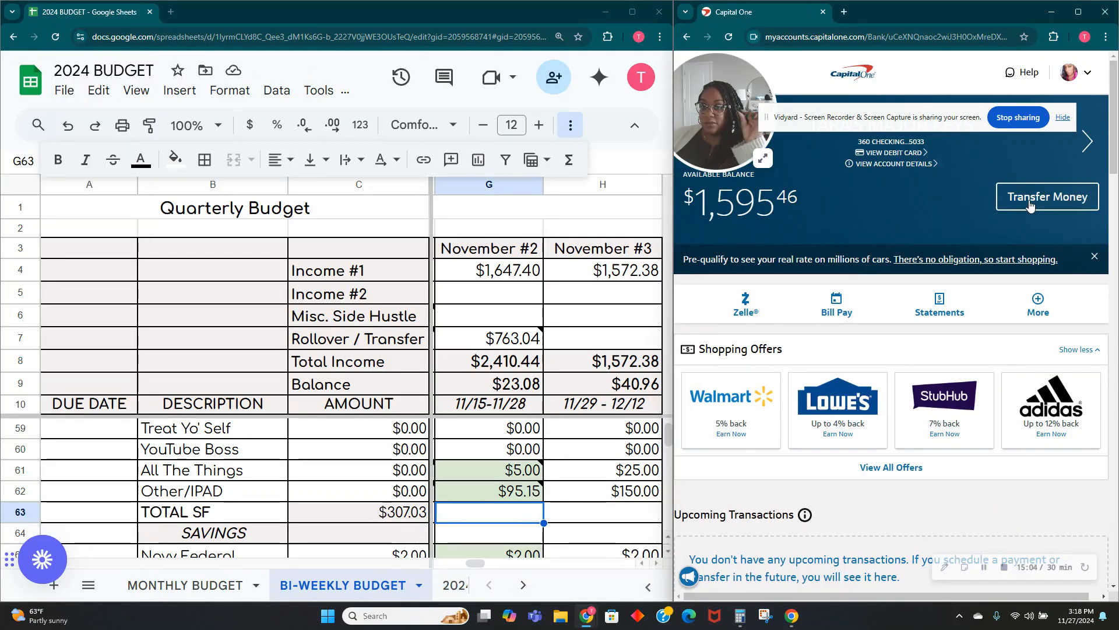
left_click(1030, 206)
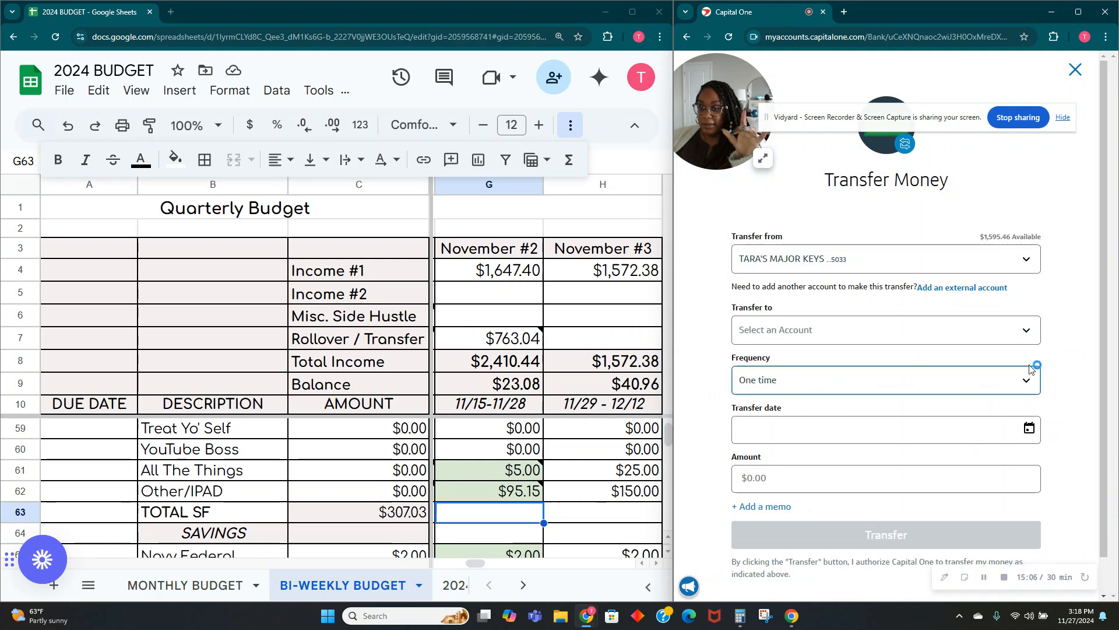
Set the transfer destination to the 800.00 CIRCLE CHALLENGE account and the amount to $23.08.
left_click(1027, 330)
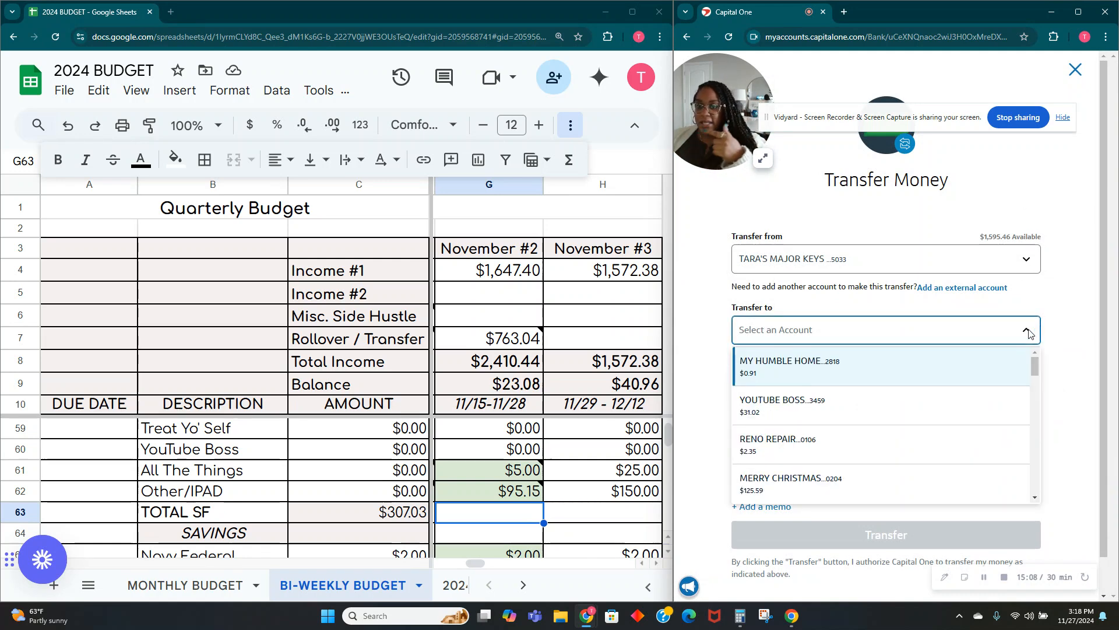
scroll(957, 395, "down", 5)
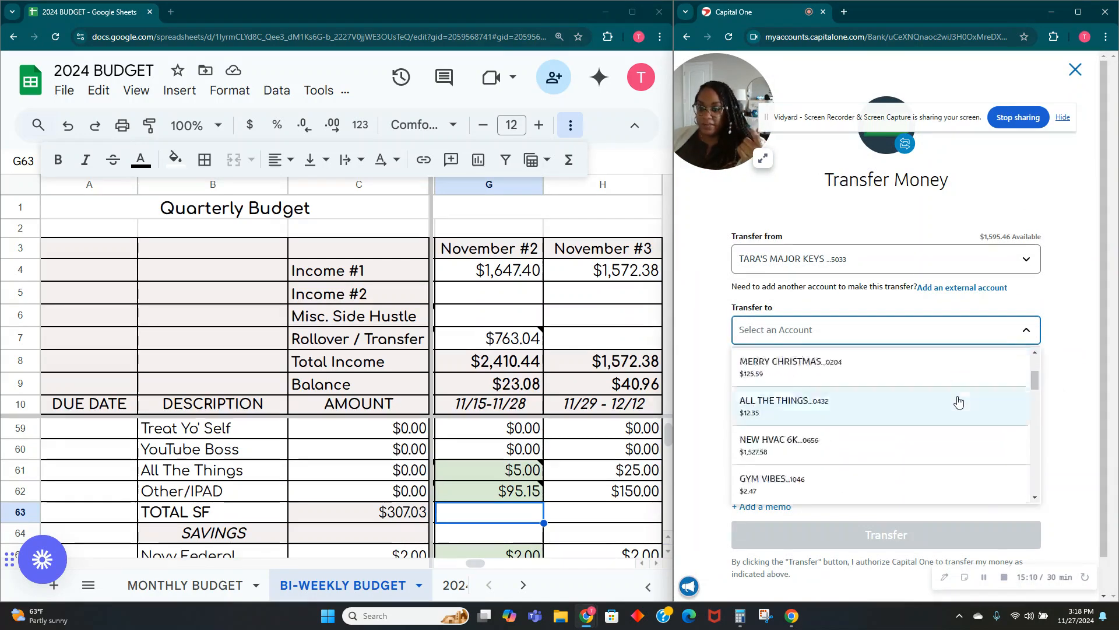
scroll(958, 402, "down", 10)
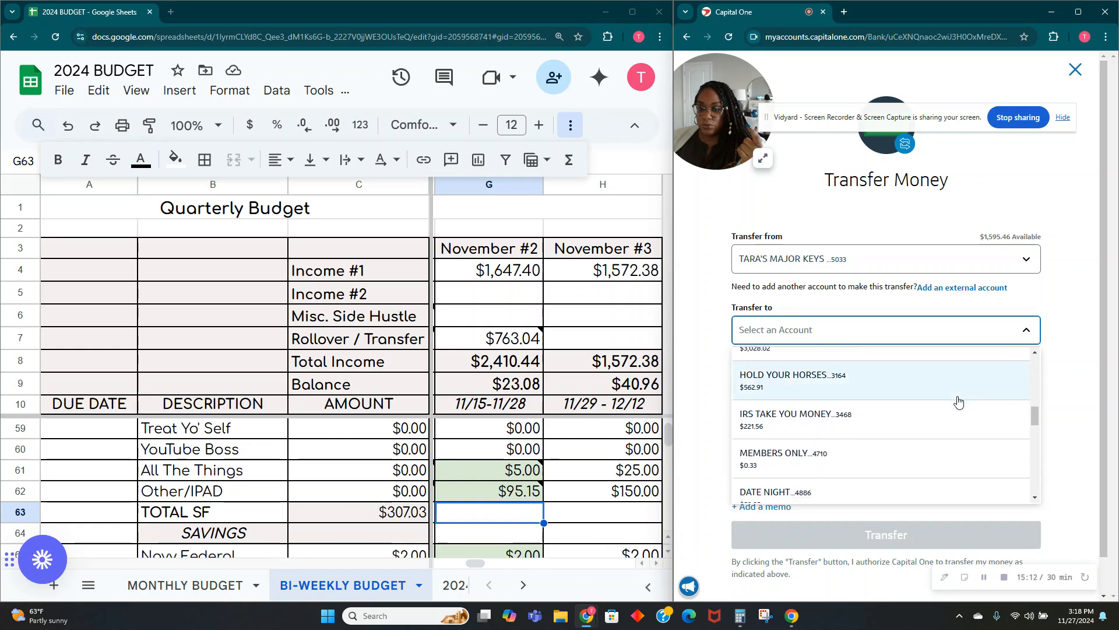
scroll(958, 401, "down", 8)
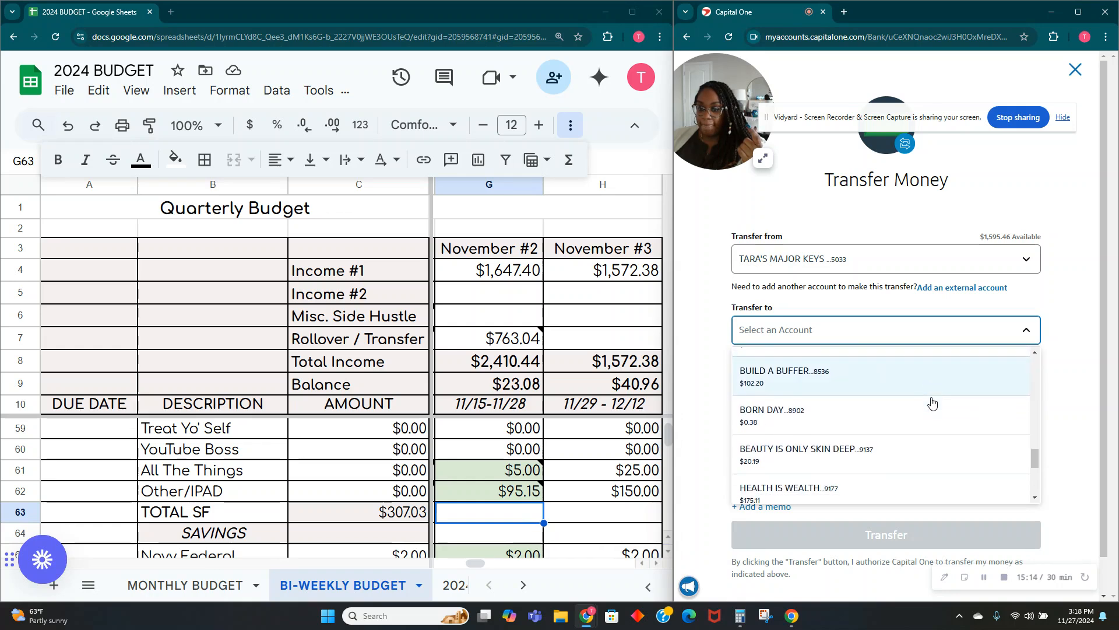
scroll(938, 397, "up", 8)
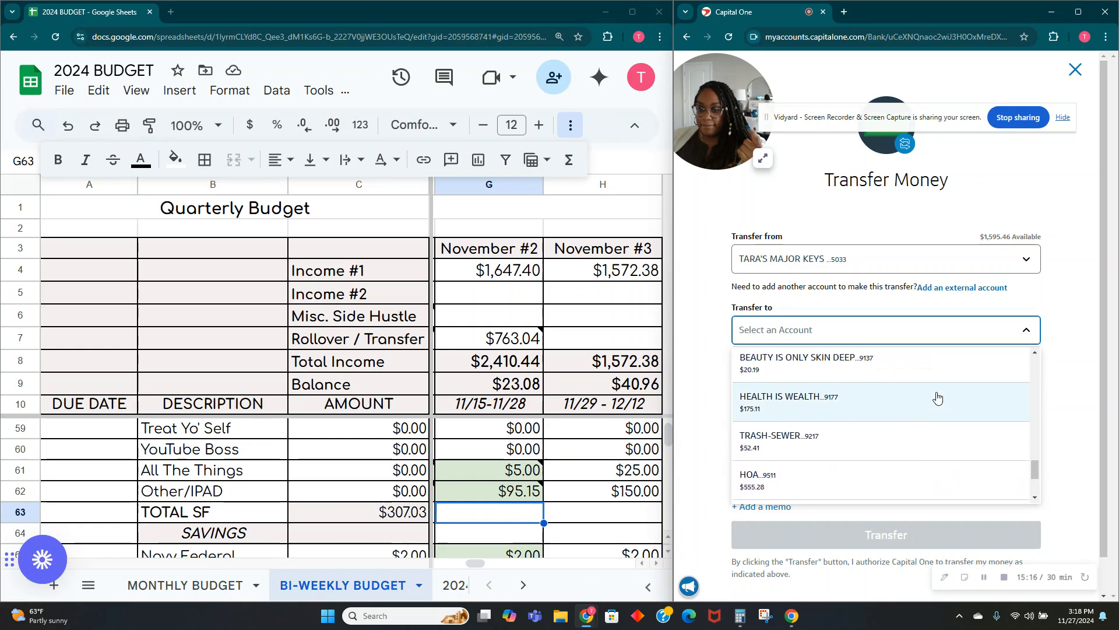
scroll(935, 397, "up", 6)
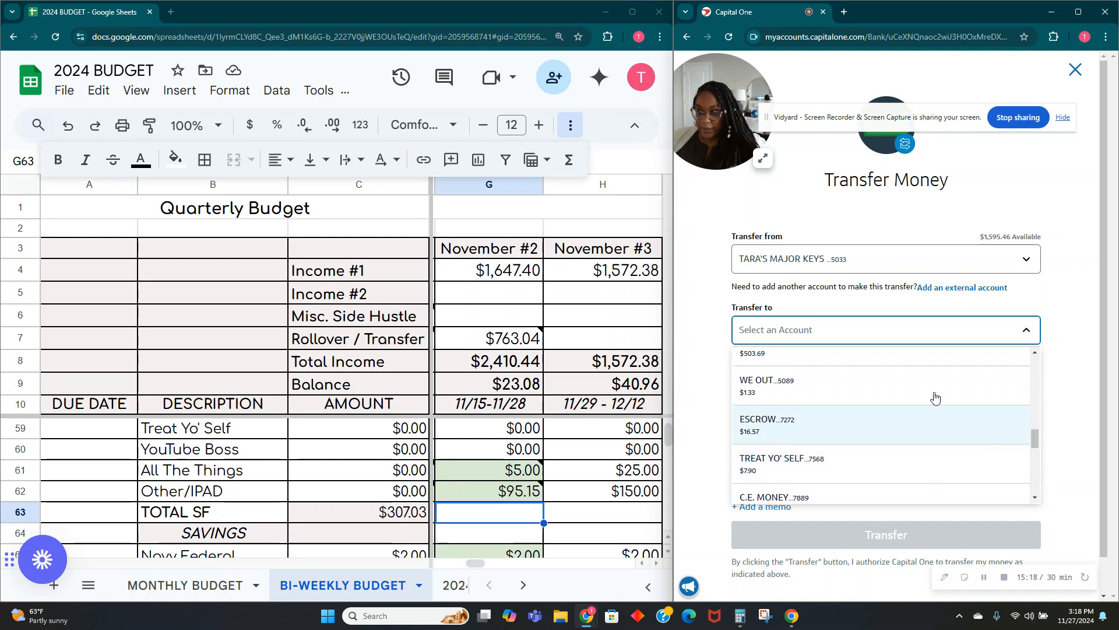
scroll(933, 398, "up", 3)
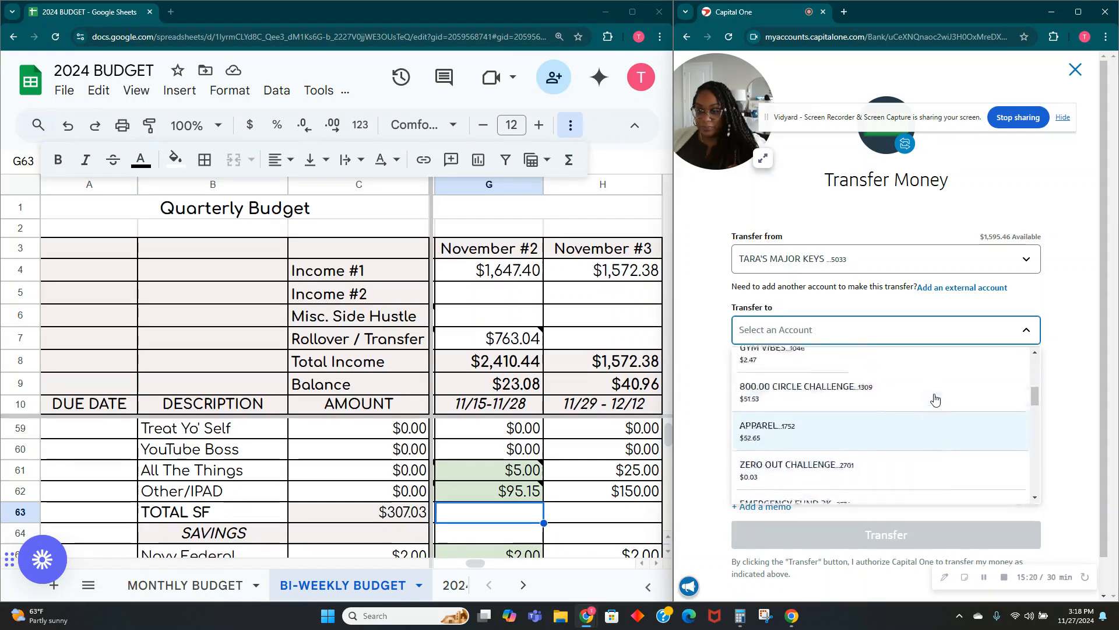
left_click(855, 417)
left_click(857, 482)
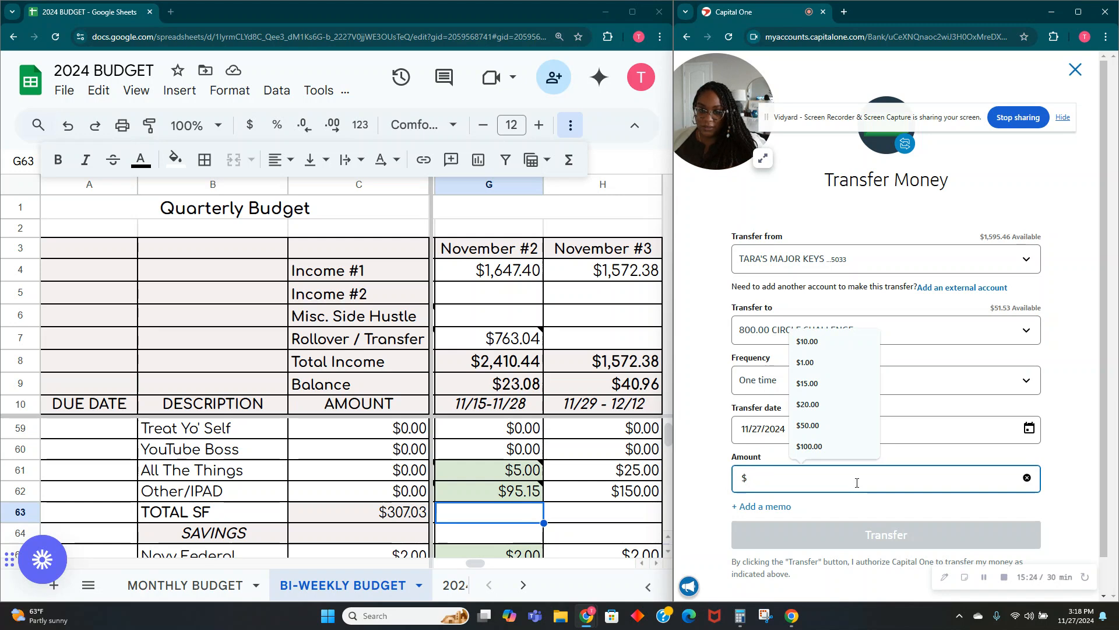
type("23.08")
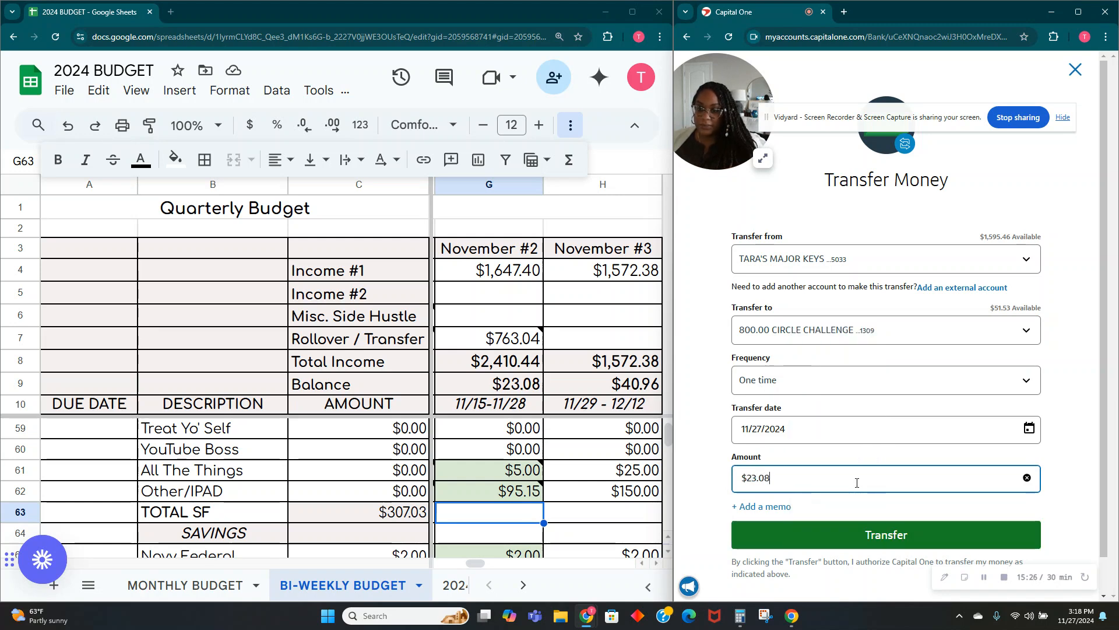
Add the memo "CIRCLE CHALLENGE" and submit the one-time transfer, closing its confirmation page.
left_click(767, 507)
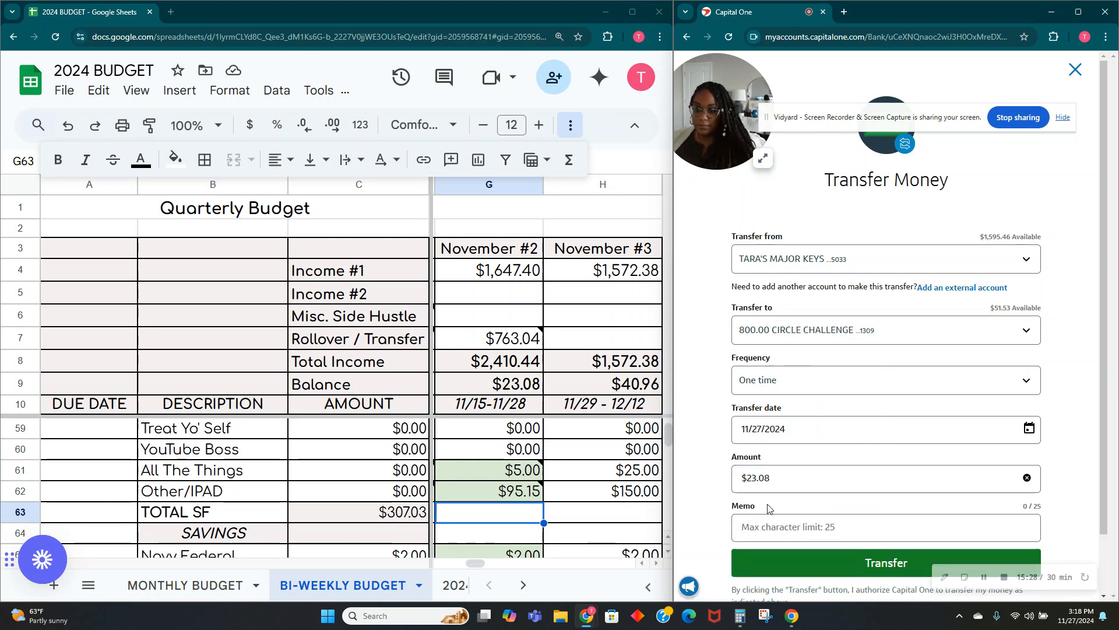
left_click(768, 527)
type("C")
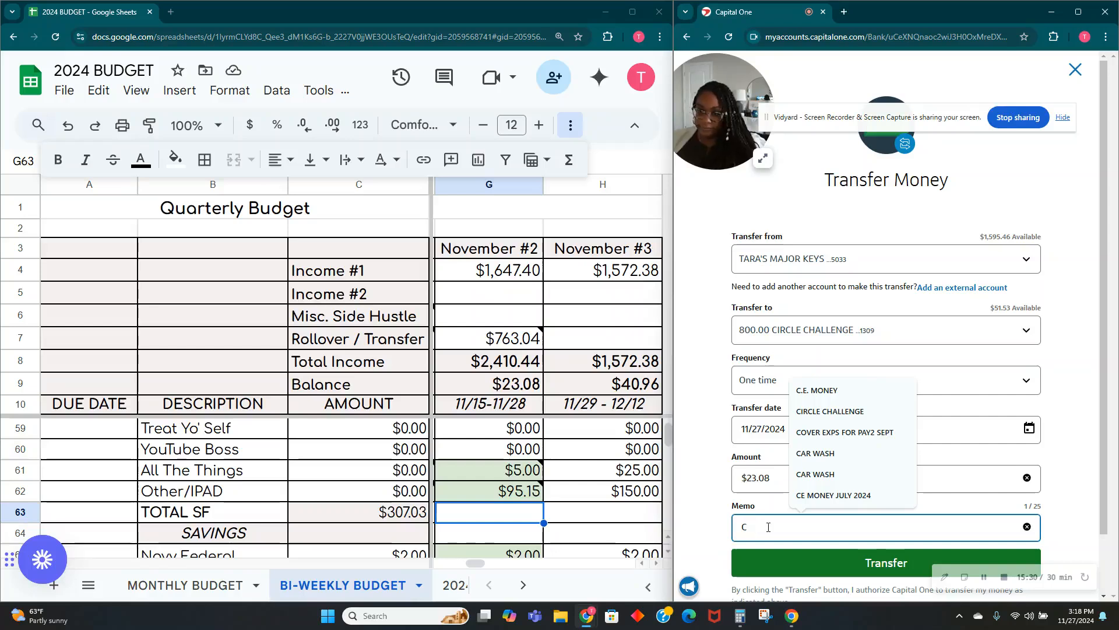
left_click(830, 411)
left_click(862, 562)
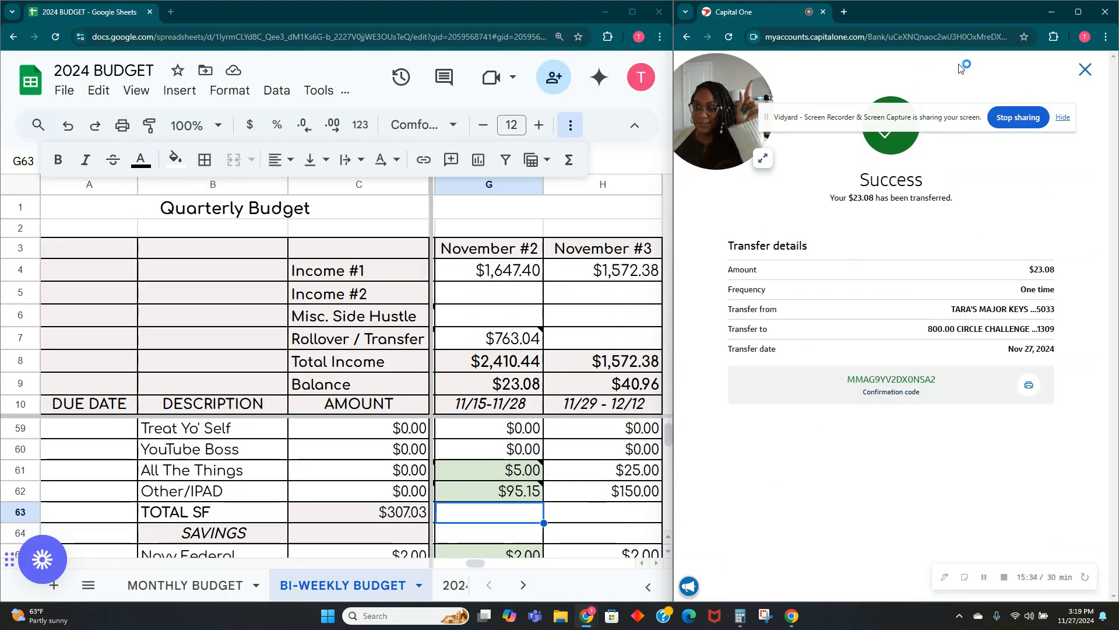
left_click_drag(878, 119, 357, 18)
left_click(1085, 70)
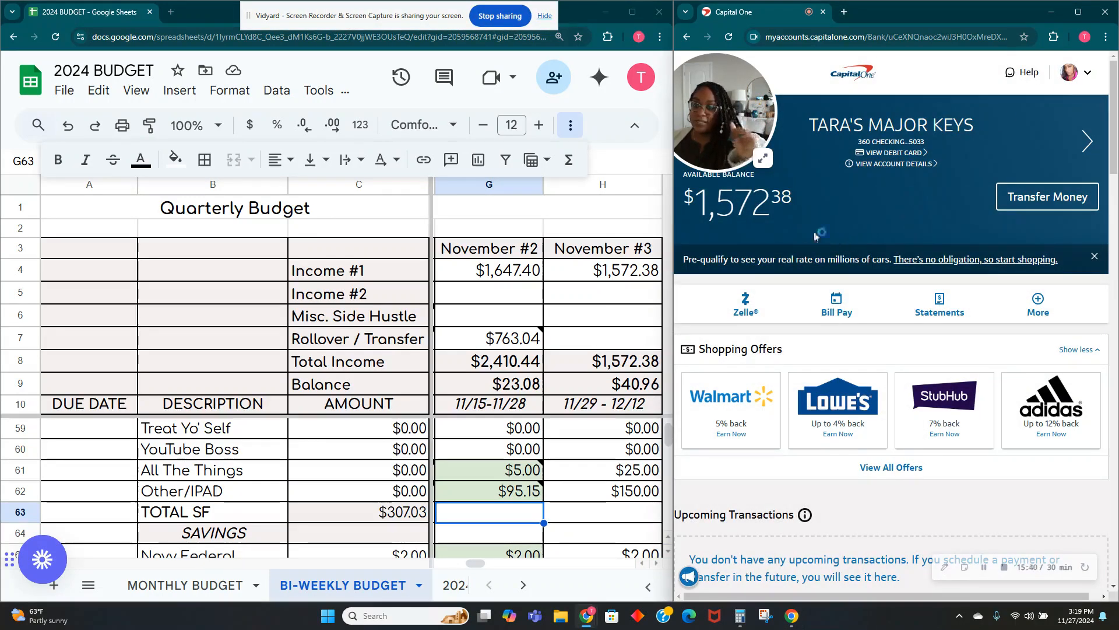
Compare the checking account's newest past transactions and available balance with the November #3 column's income and expense rows.
scroll(950, 383, "down", 6)
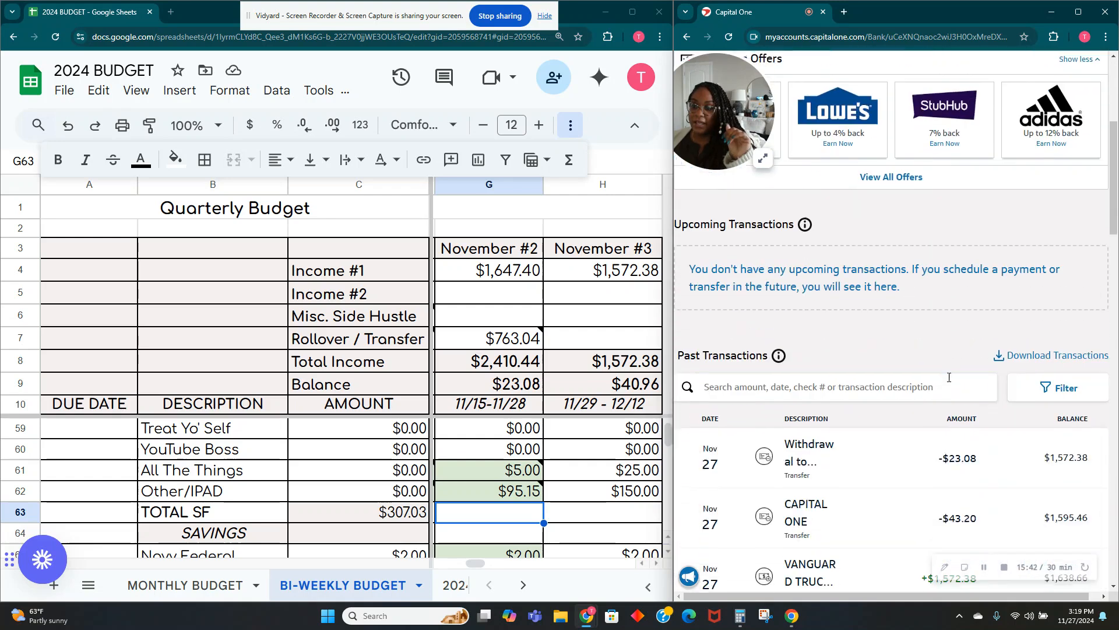
scroll(950, 383, "down", 2)
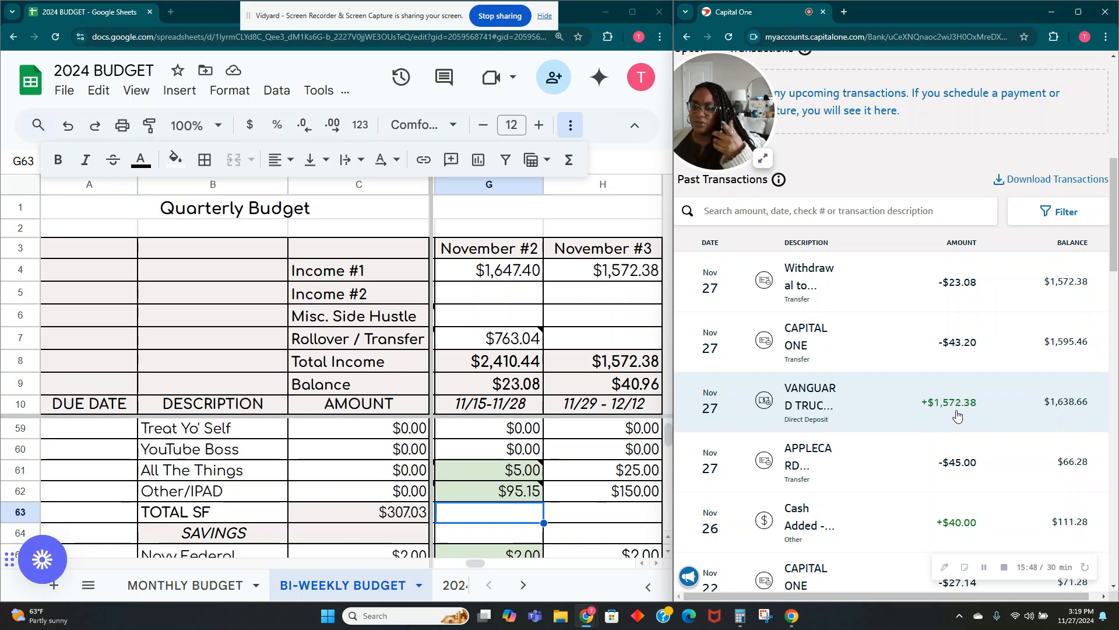
scroll(922, 364, "up", 8)
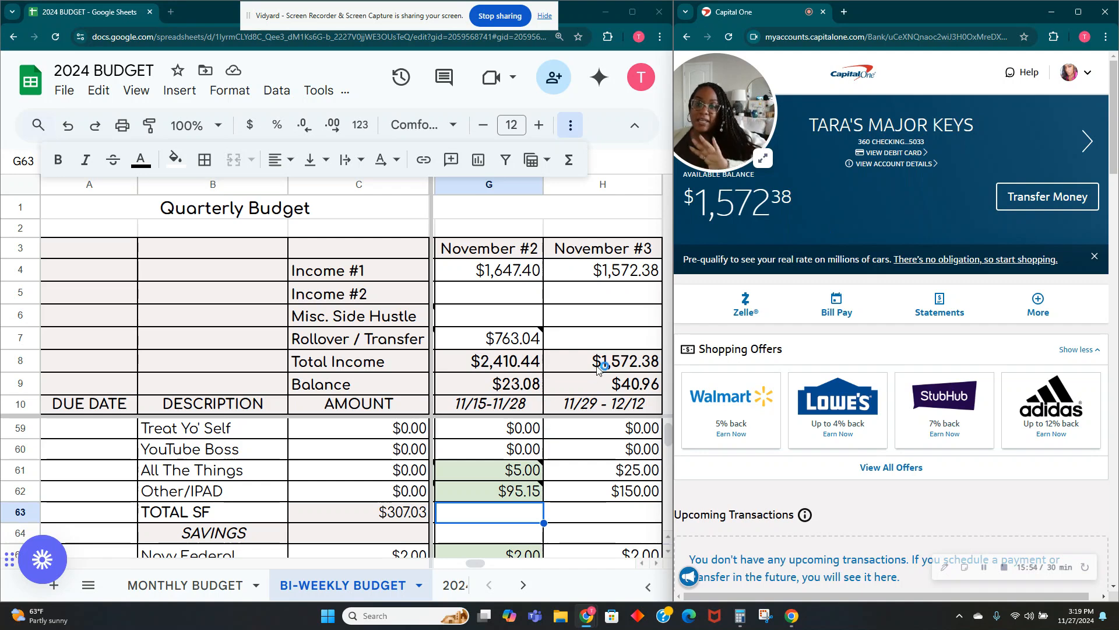
left_click(612, 270)
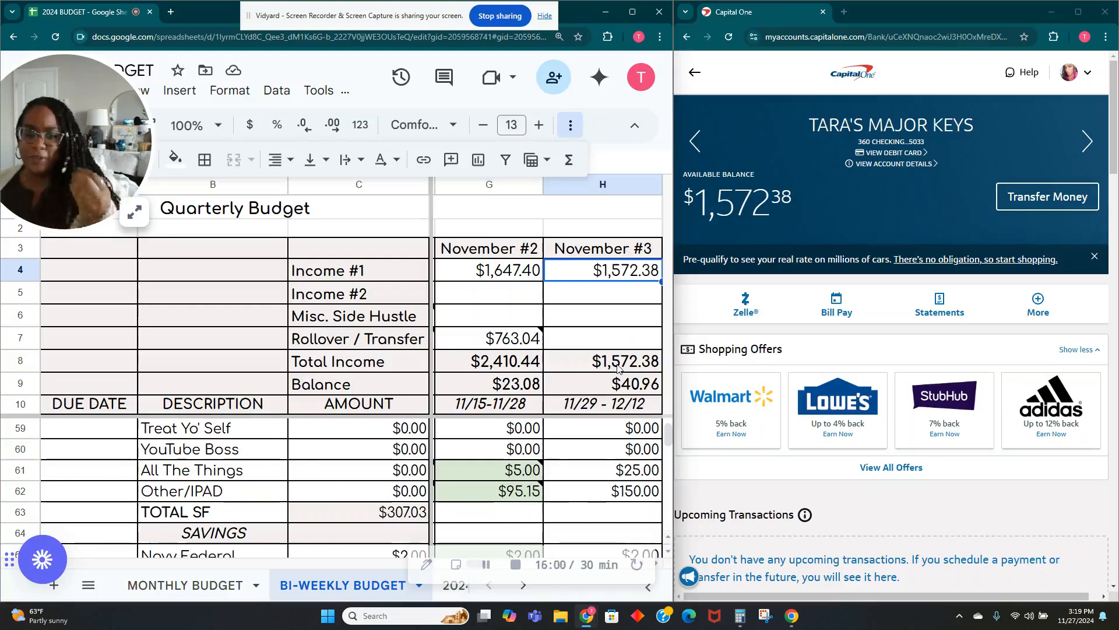
scroll(619, 366, "down", 1)
scroll(600, 443, "down", 3)
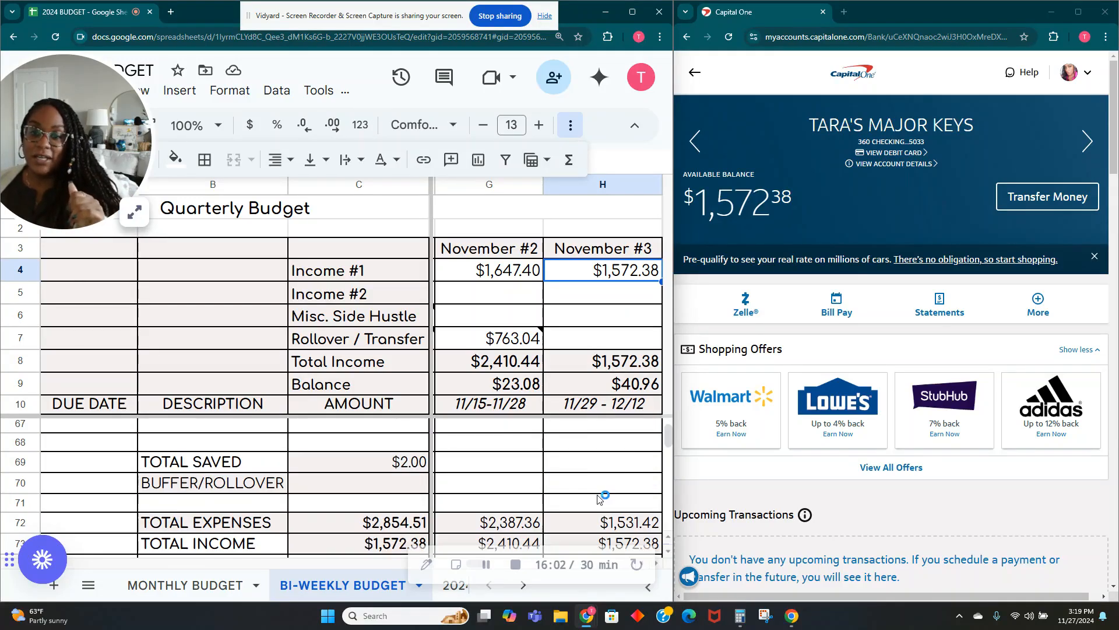
scroll(603, 443, "up", 7)
scroll(600, 494, "up", 2)
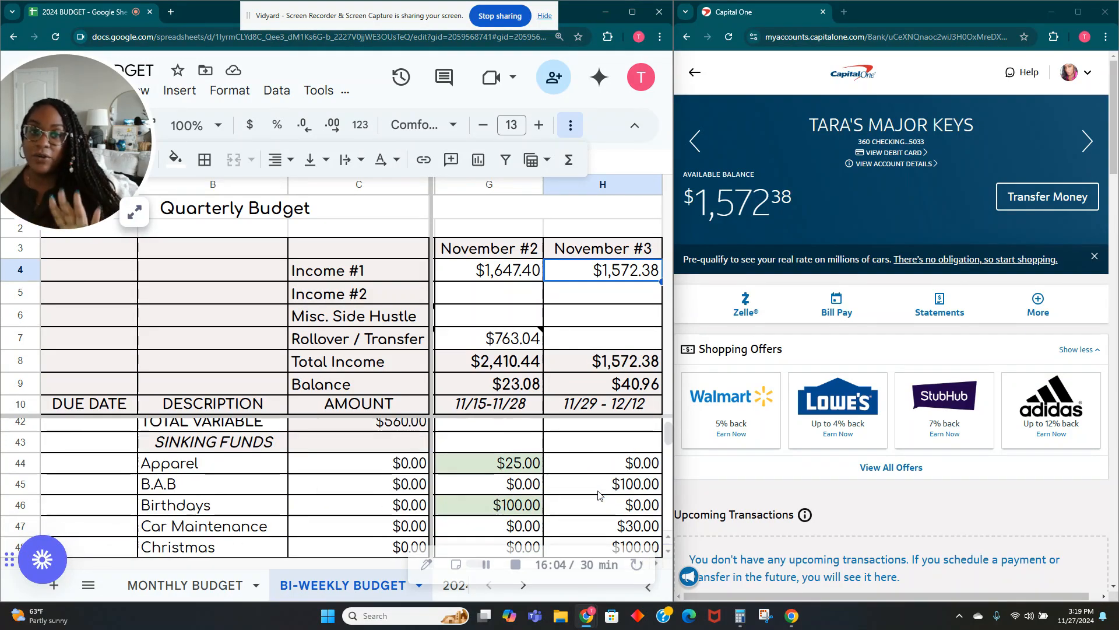
left_click(131, 216)
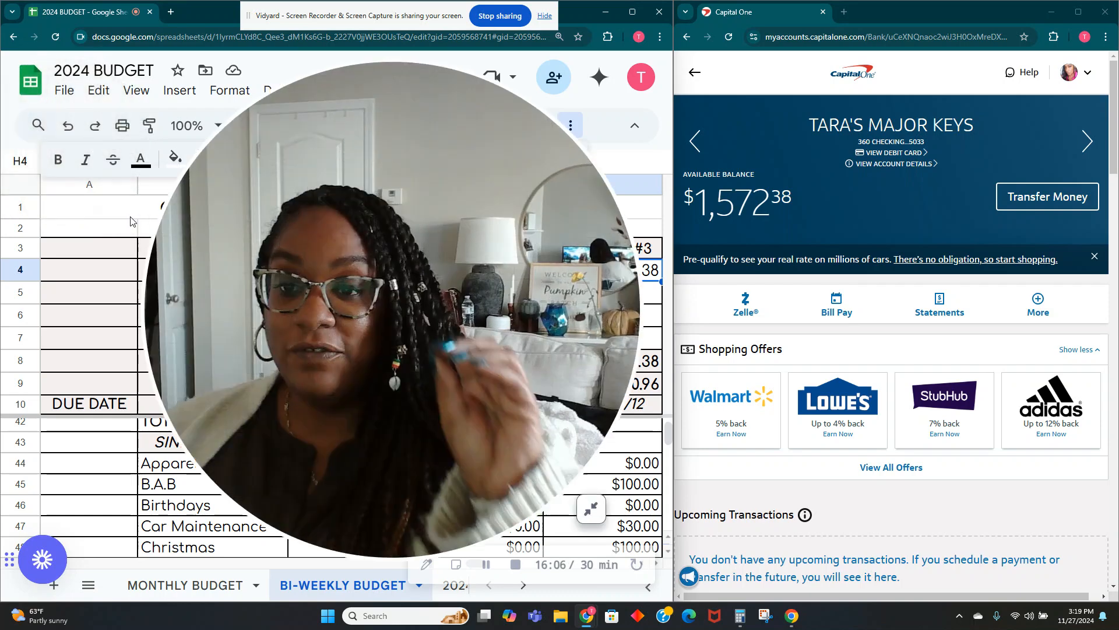